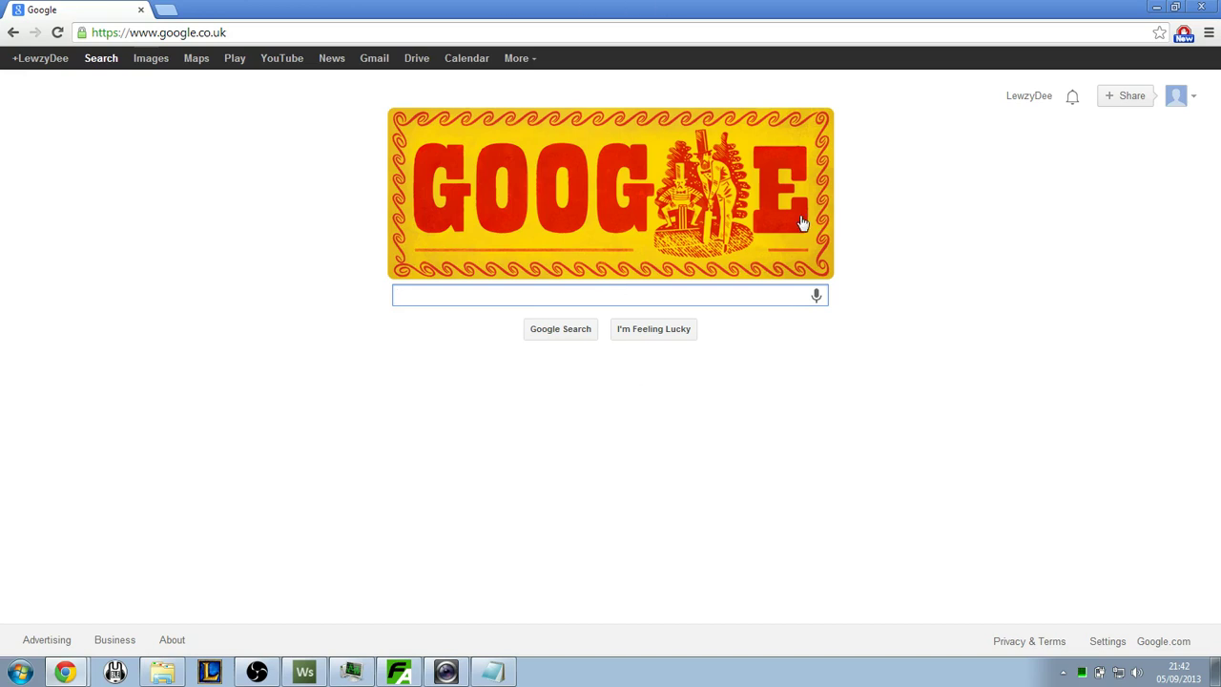
- Type 'dxtory' into the Google search box
type("d")
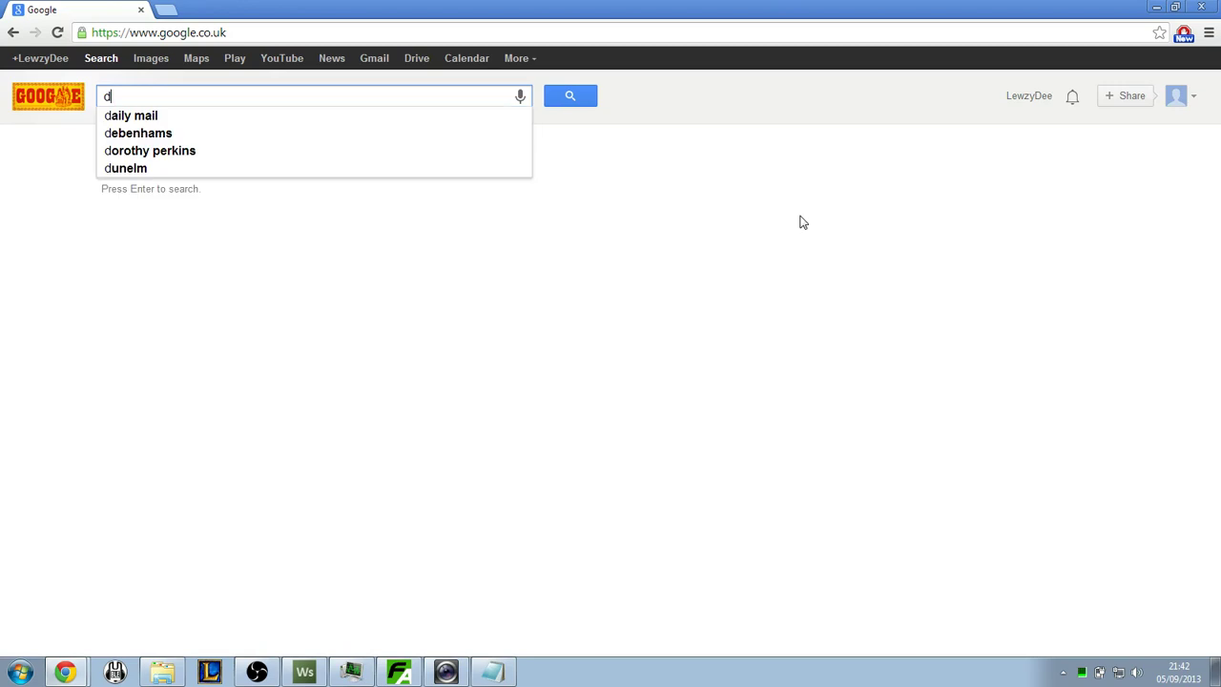
type("xtory")
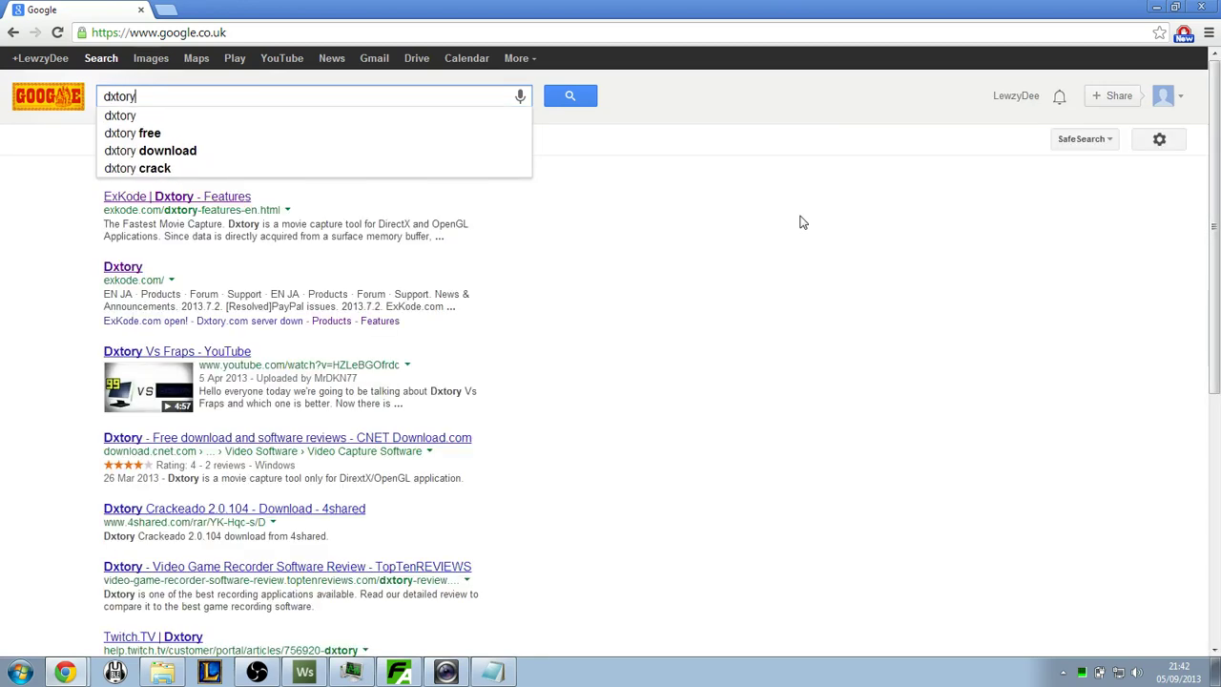
- Search for dxtory, open the ExKode Dxtory downloads page, then minimize Chrome
key("Return")
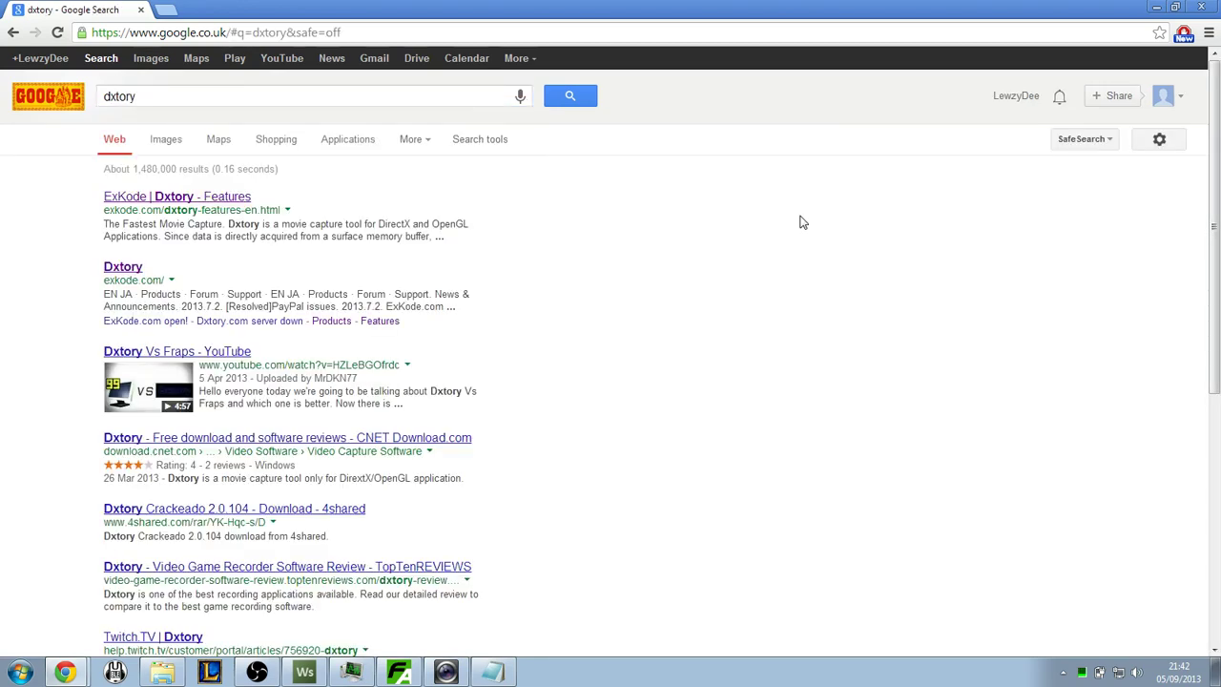
left_click(214, 198)
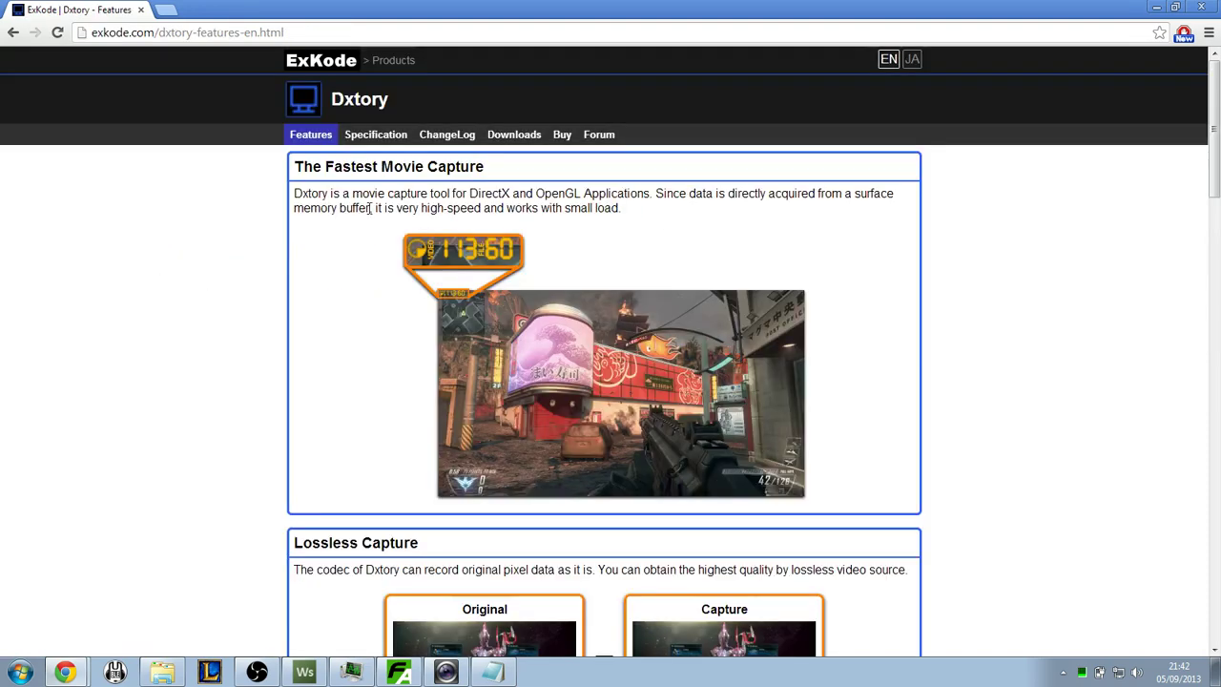
left_click_drag(221, 191, 1020, 406)
left_click(1020, 405)
left_click(515, 144)
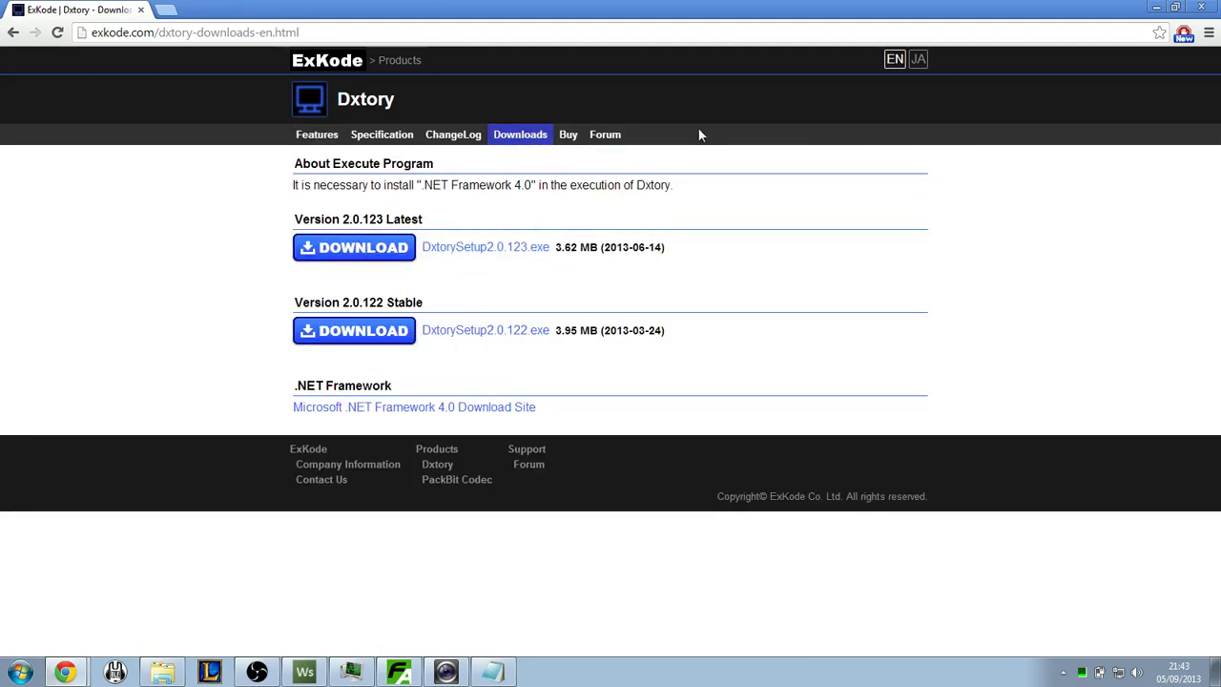
left_click(1157, 9)
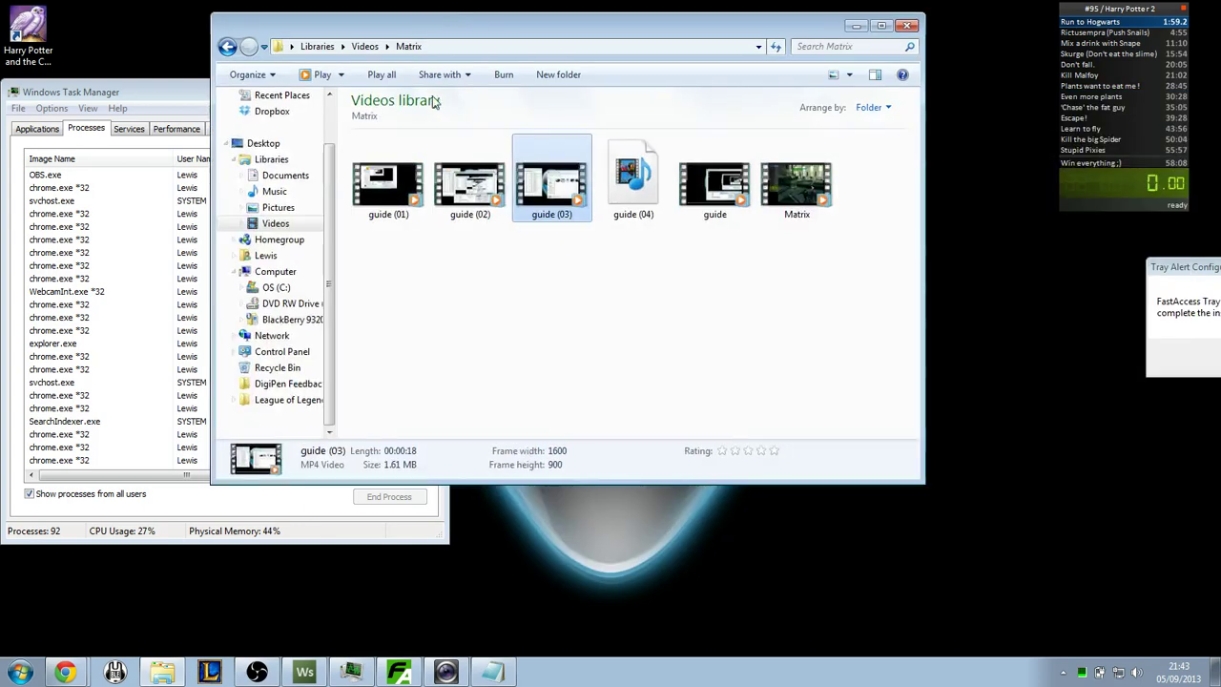
- Browse from C: through Program Files (x86) and EA Games into the Chamber of Secrets system folder
left_click(276, 287)
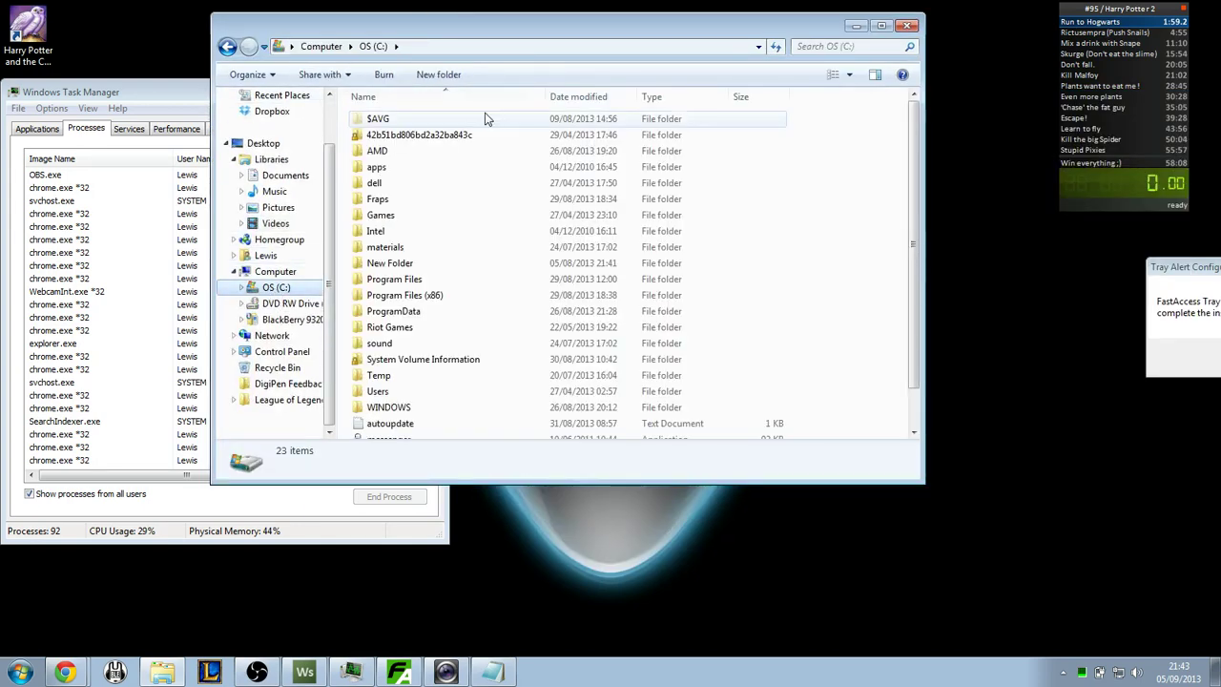
double_click(426, 301)
scroll(434, 351, "down", 2)
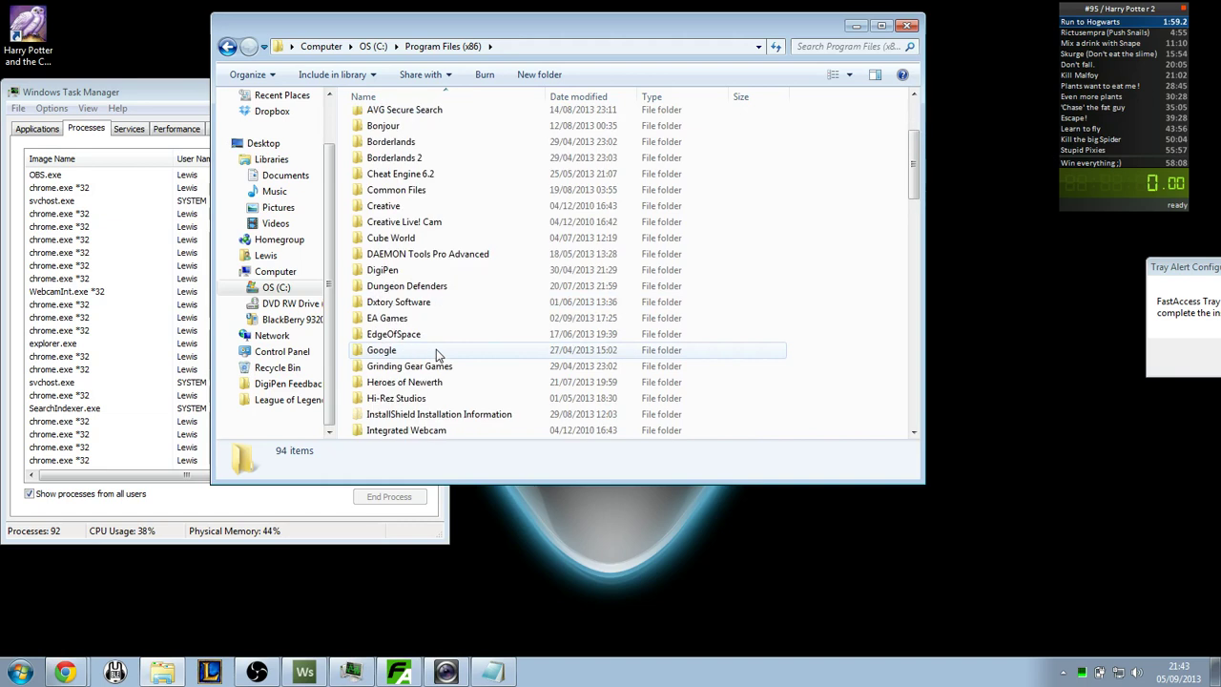
double_click(399, 320)
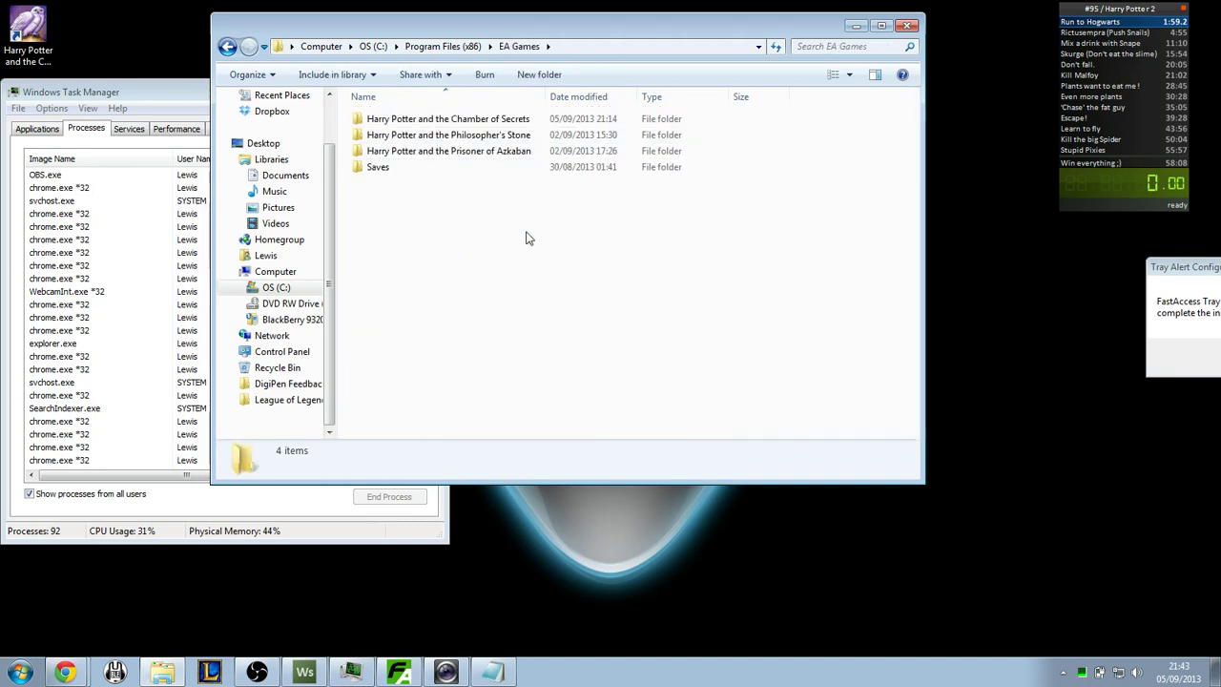
left_click_drag(840, 159, 782, 98)
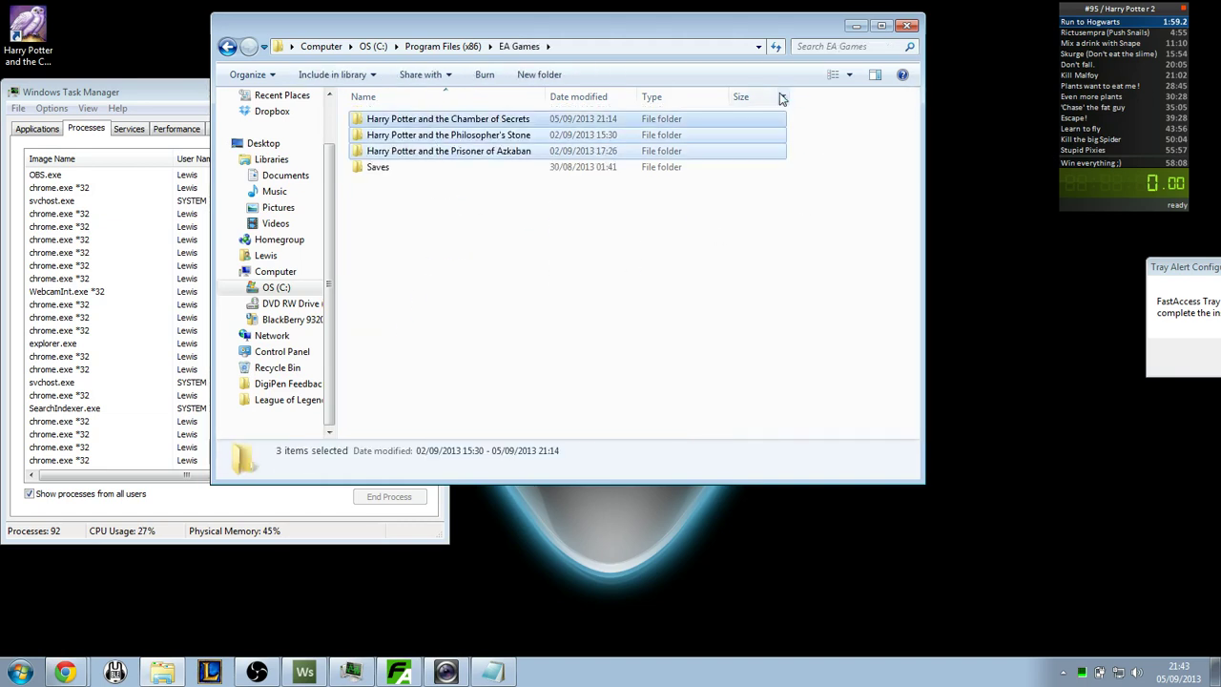
left_click(500, 310)
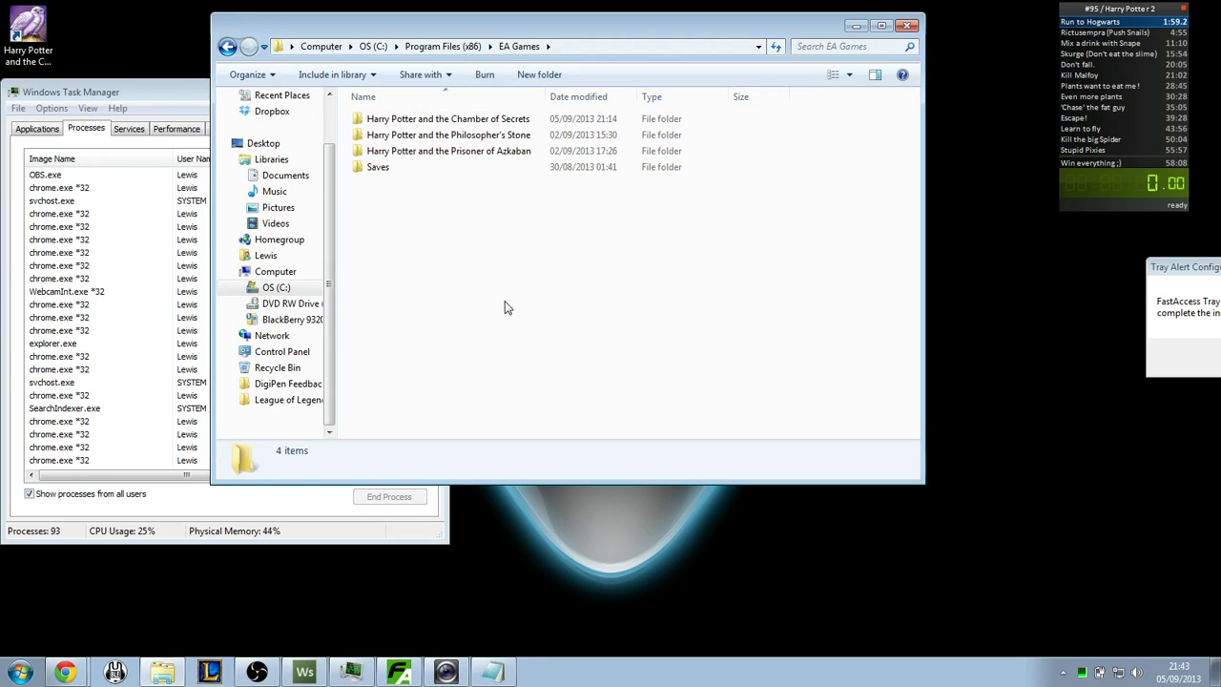
double_click(490, 122)
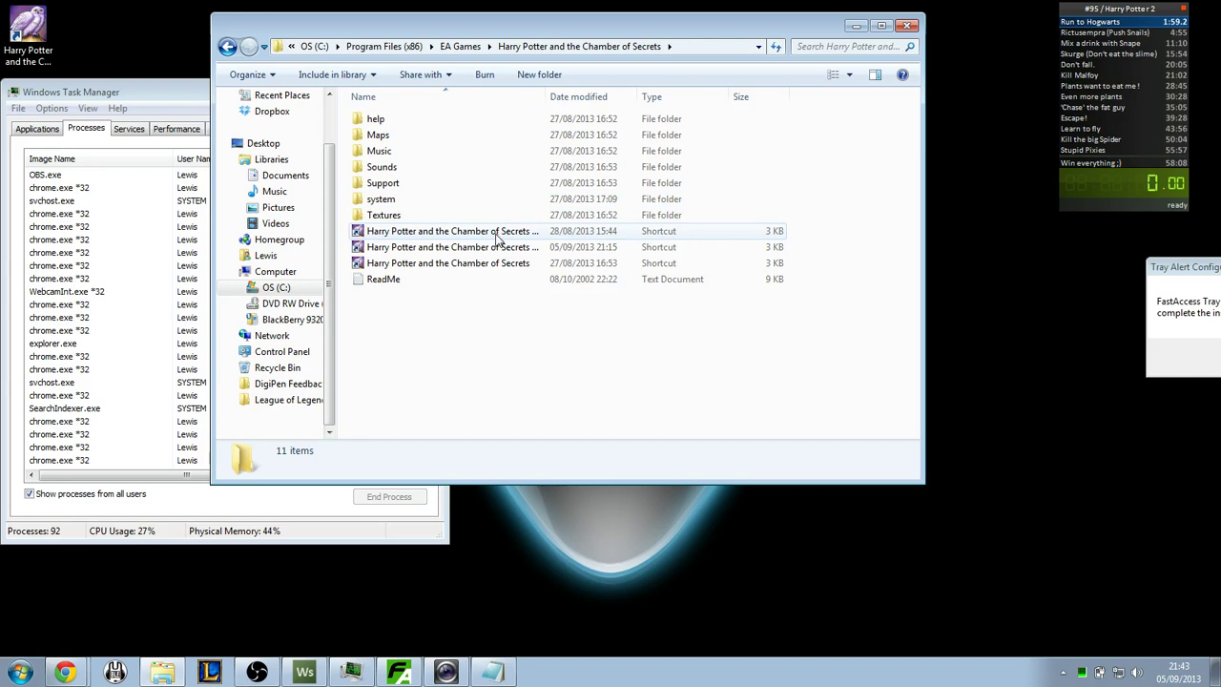
double_click(393, 201)
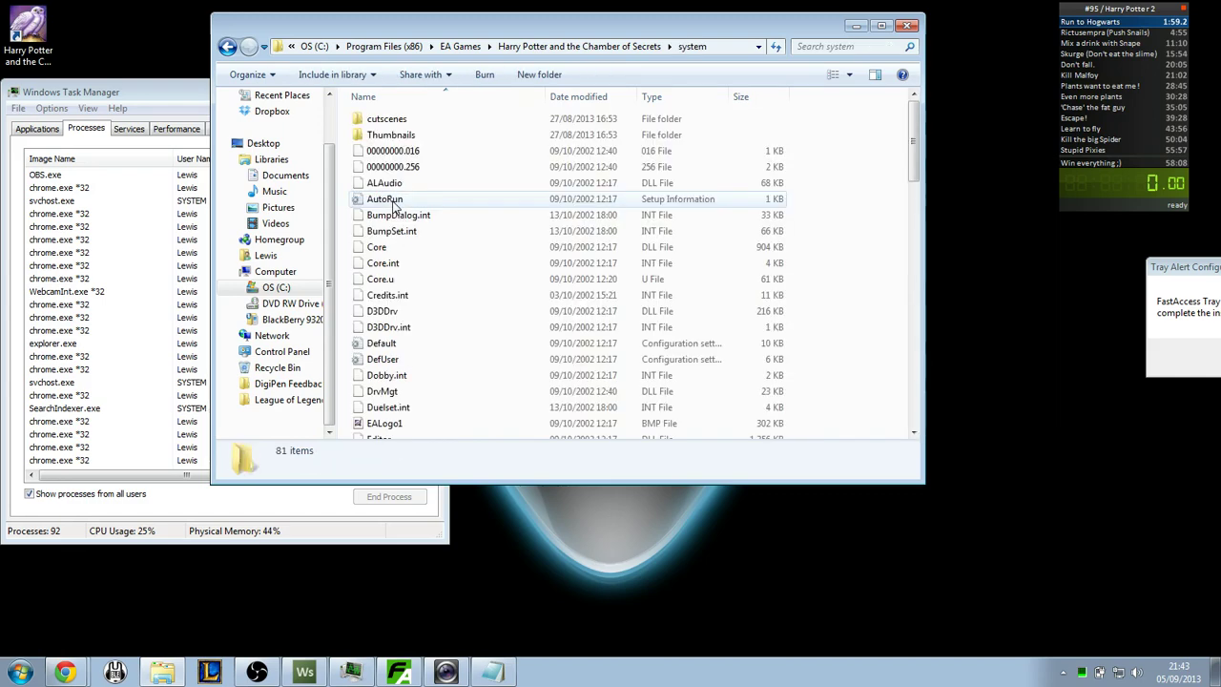
key("BackSpace")
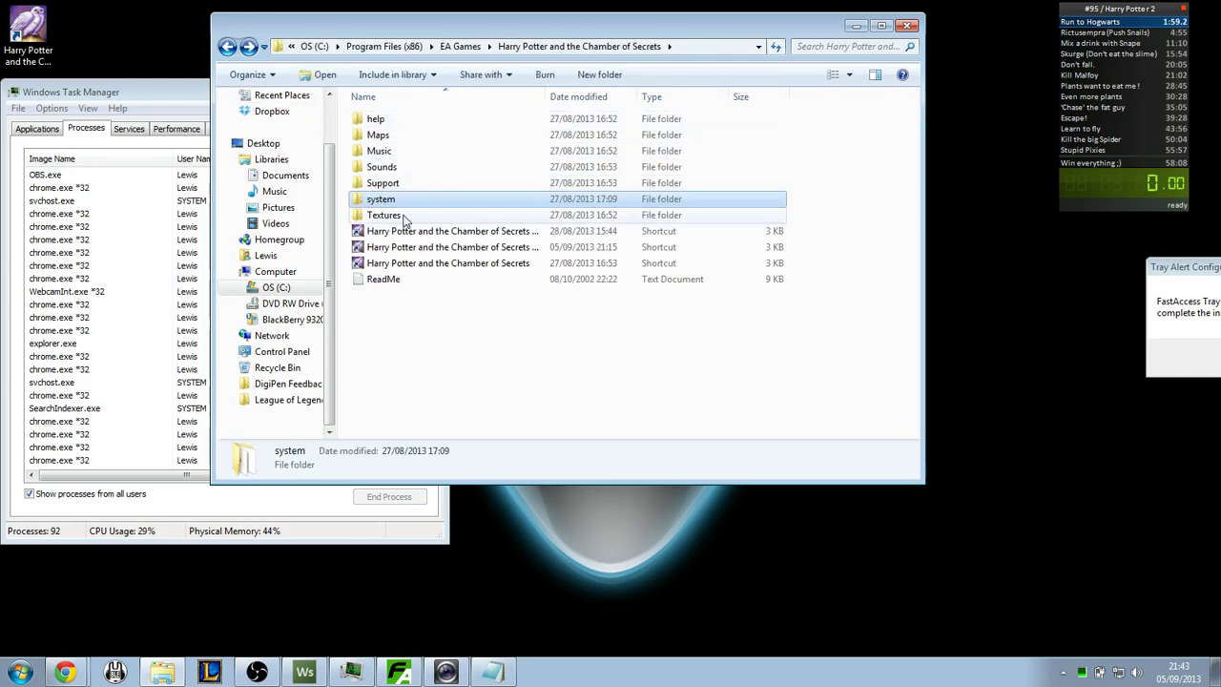
left_click(460, 46)
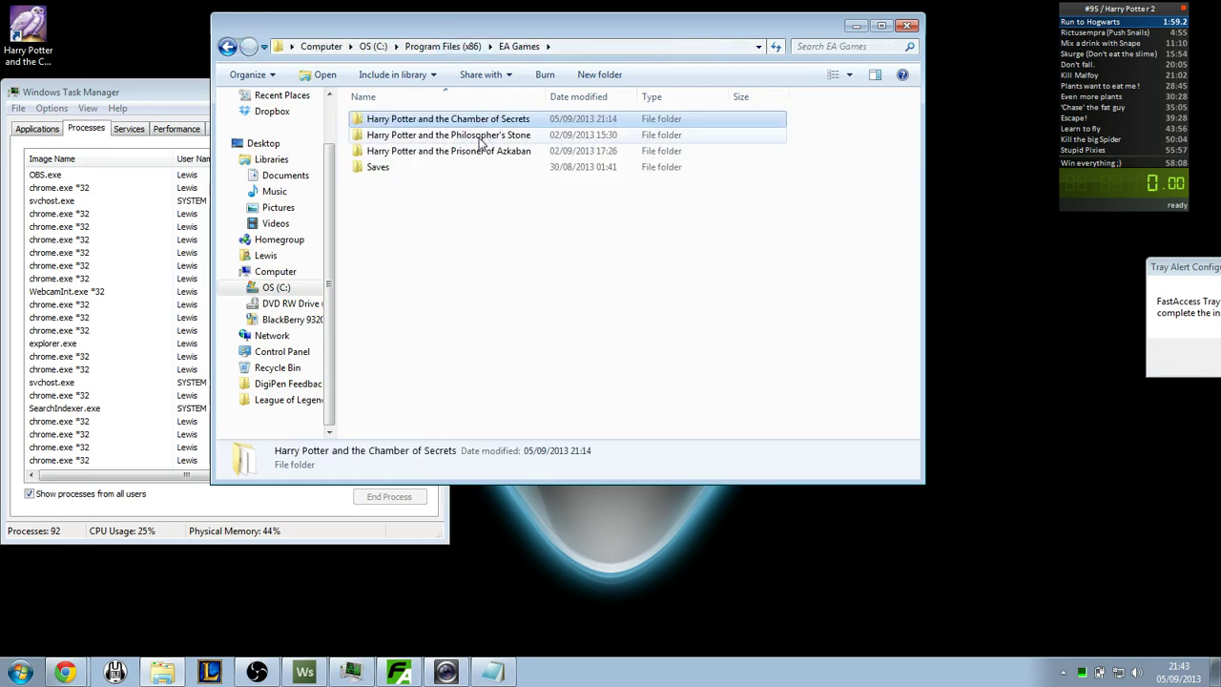
- Check the Philosopher's Stone System folder, then return to the Chamber of Secrets system folder
double_click(481, 141)
double_click(429, 219)
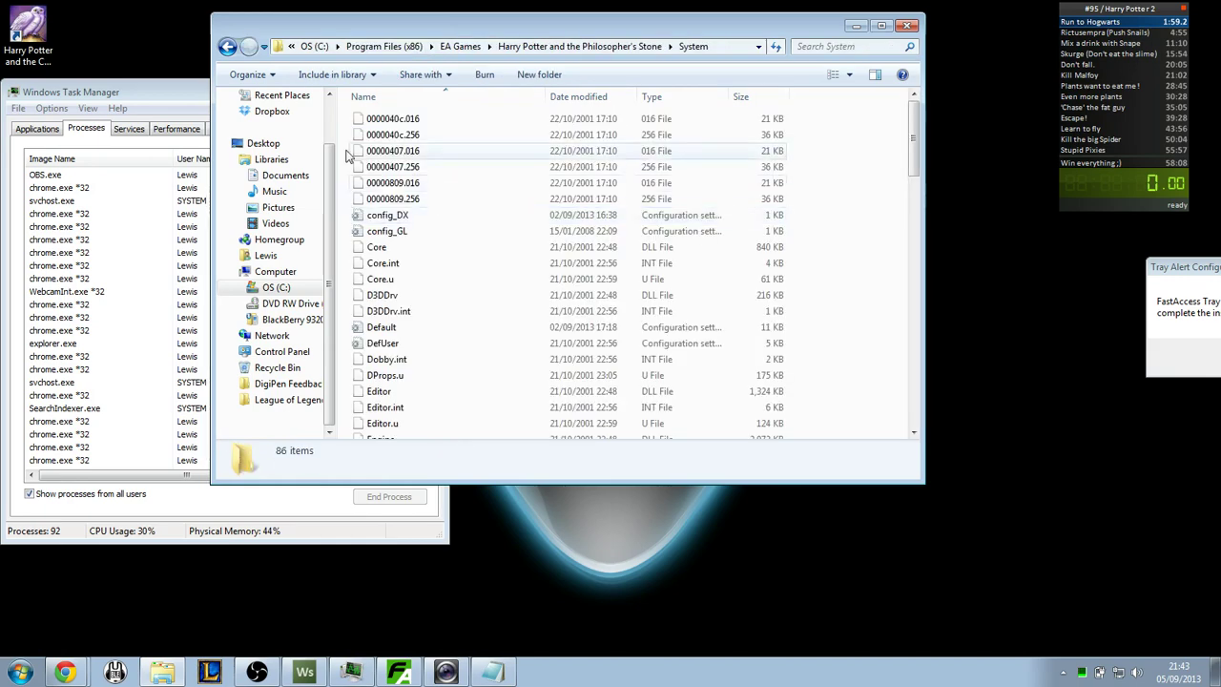
left_click(229, 46)
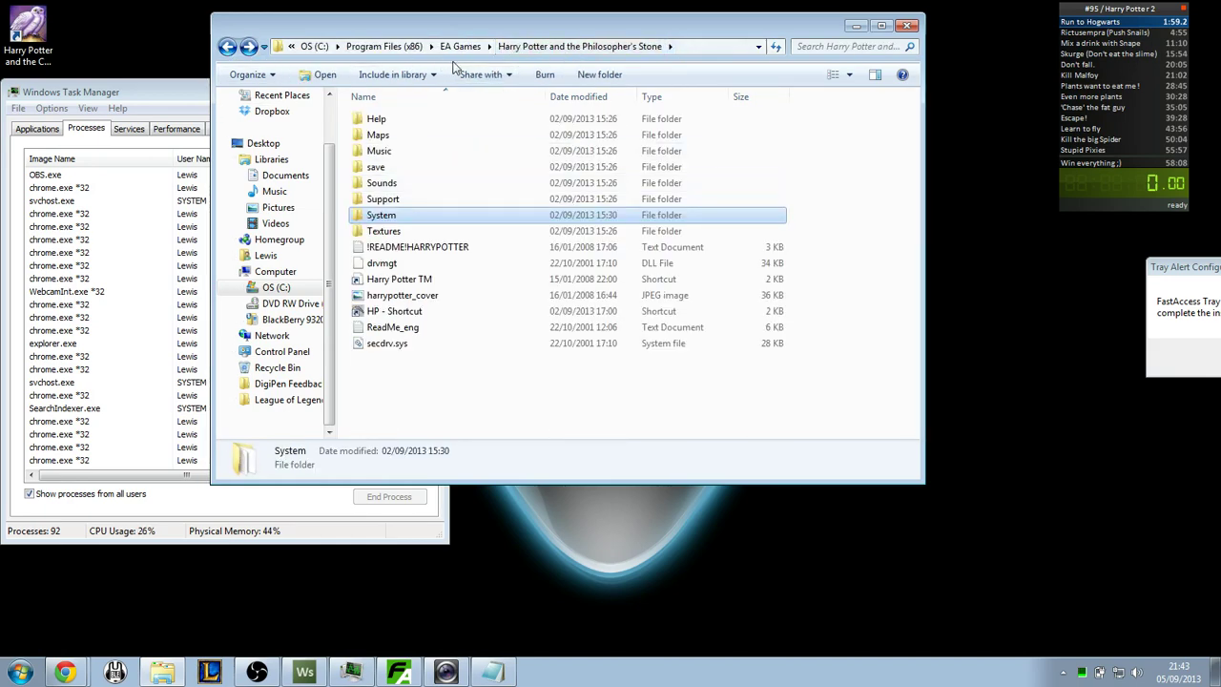
left_click(460, 45)
double_click(448, 120)
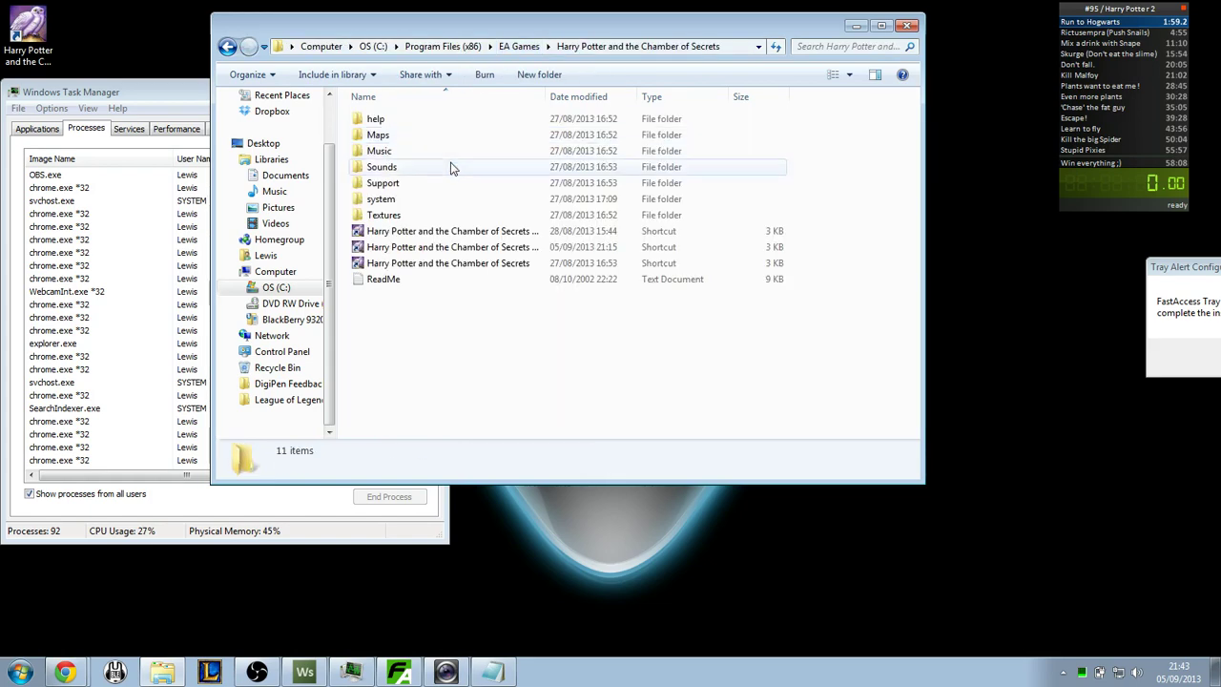
double_click(445, 199)
- Select the Game application in the system folder and bring up its context menu
left_click(467, 264)
scroll(466, 269, "down", 5)
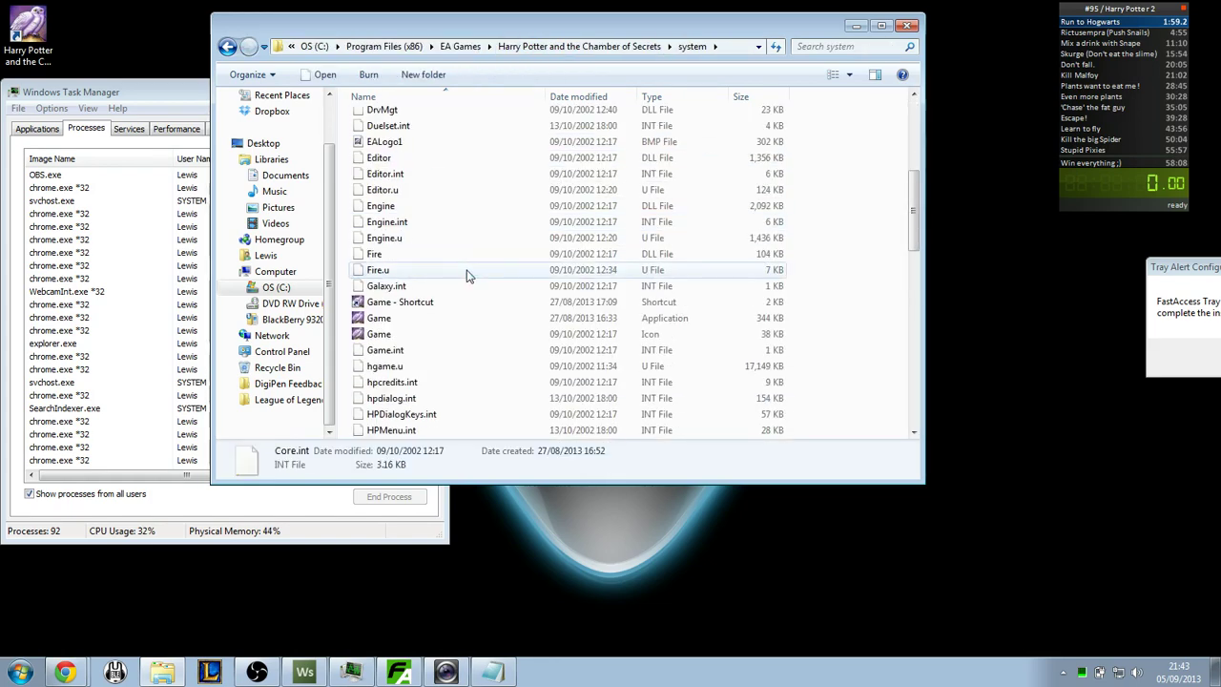
left_click(437, 319)
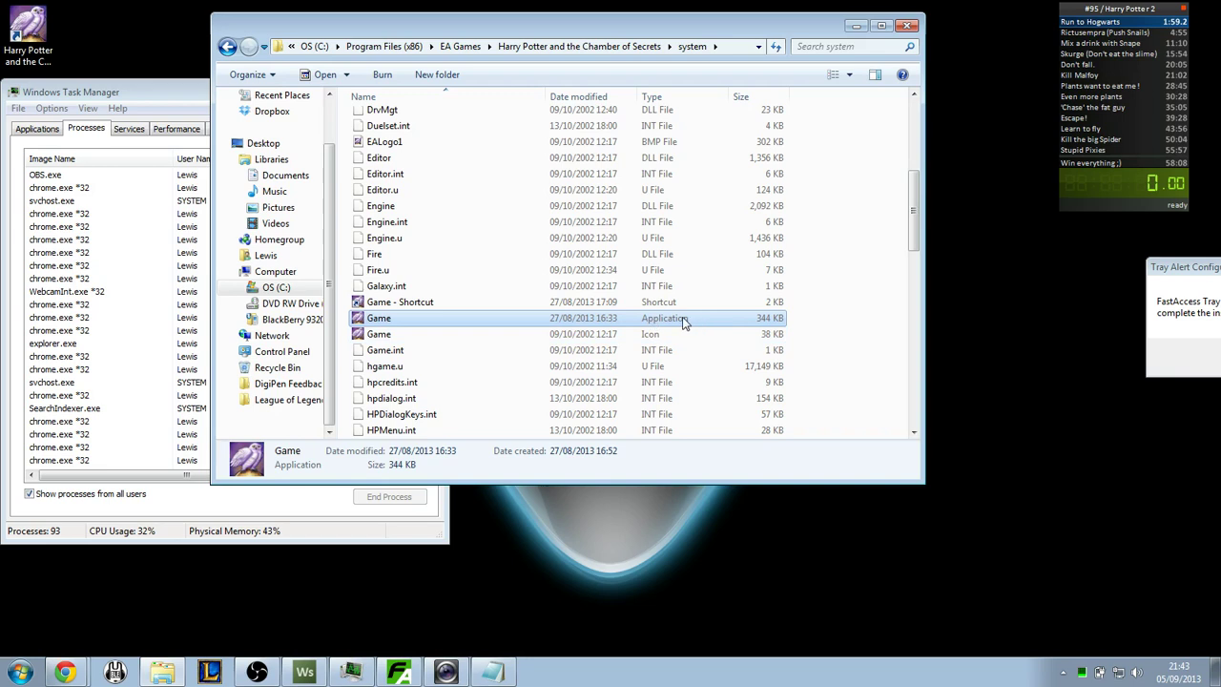
right_click(645, 321)
- Create a shortcut to Game.exe and open the new shortcut's Properties
left_click(725, 587)
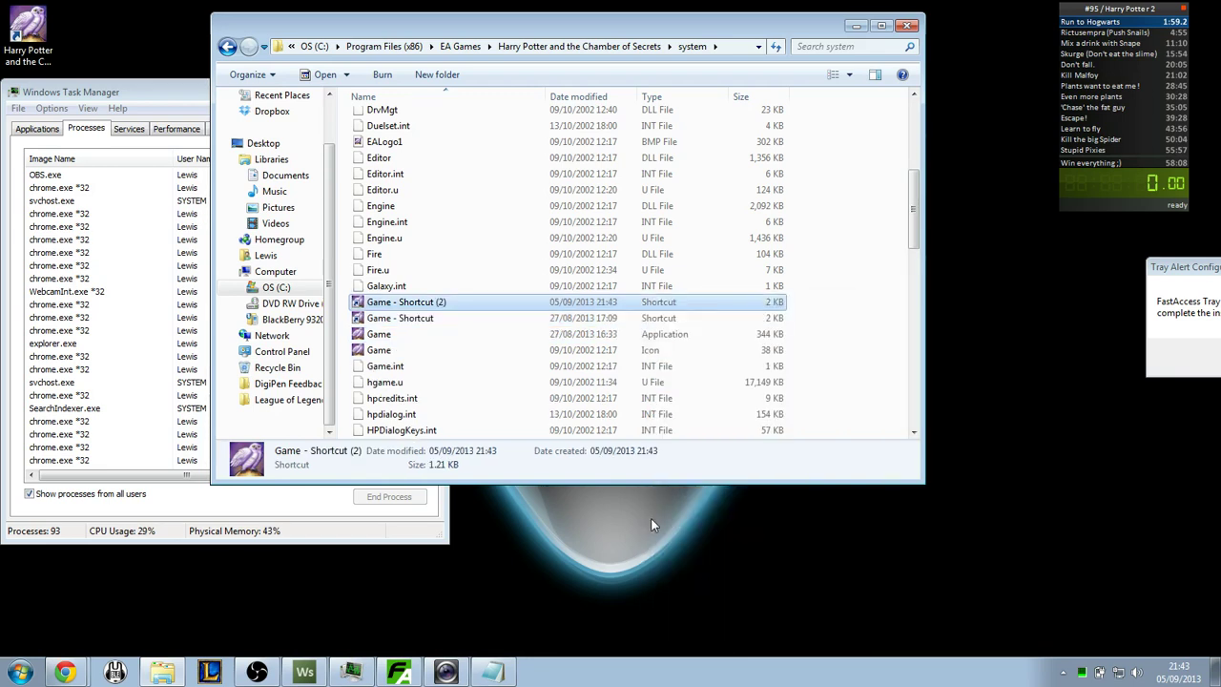
right_click(415, 305)
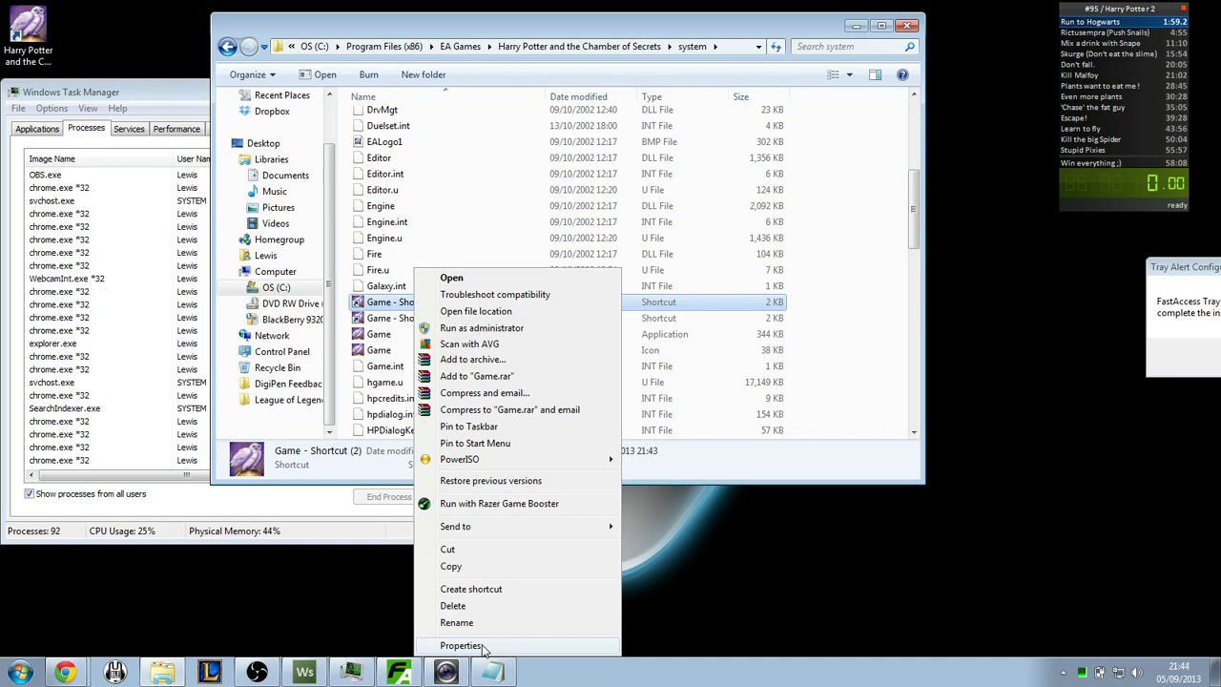
left_click(468, 646)
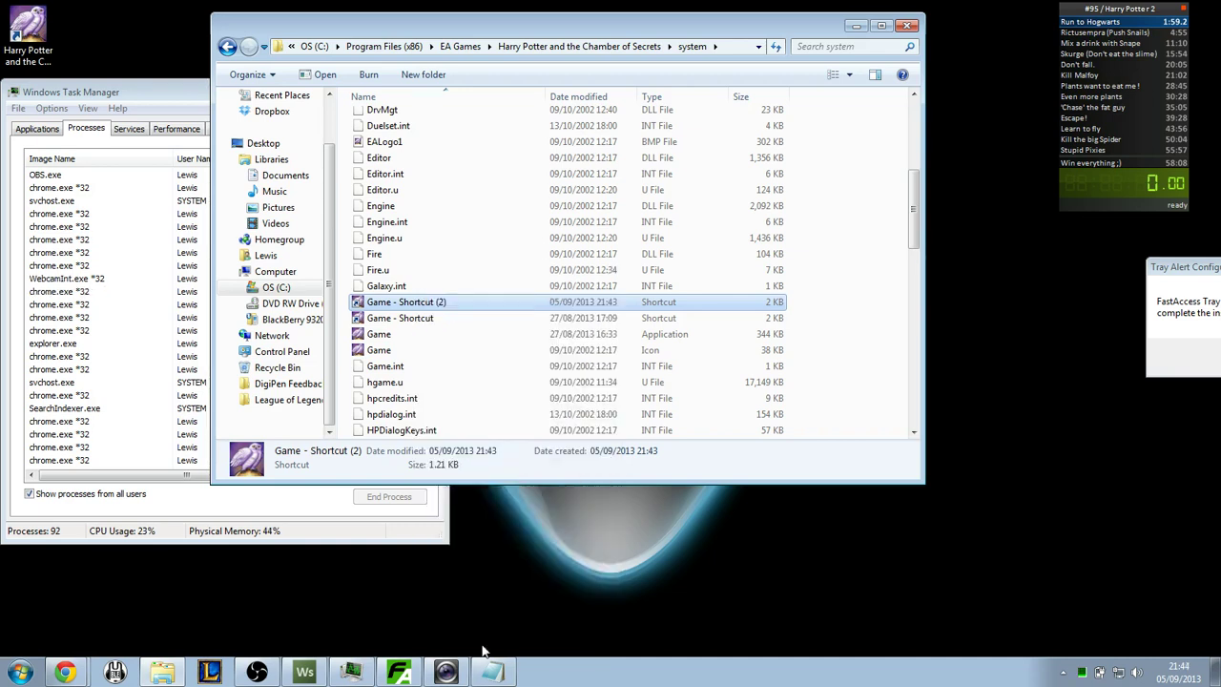
left_click_drag(474, 253, 583, 73)
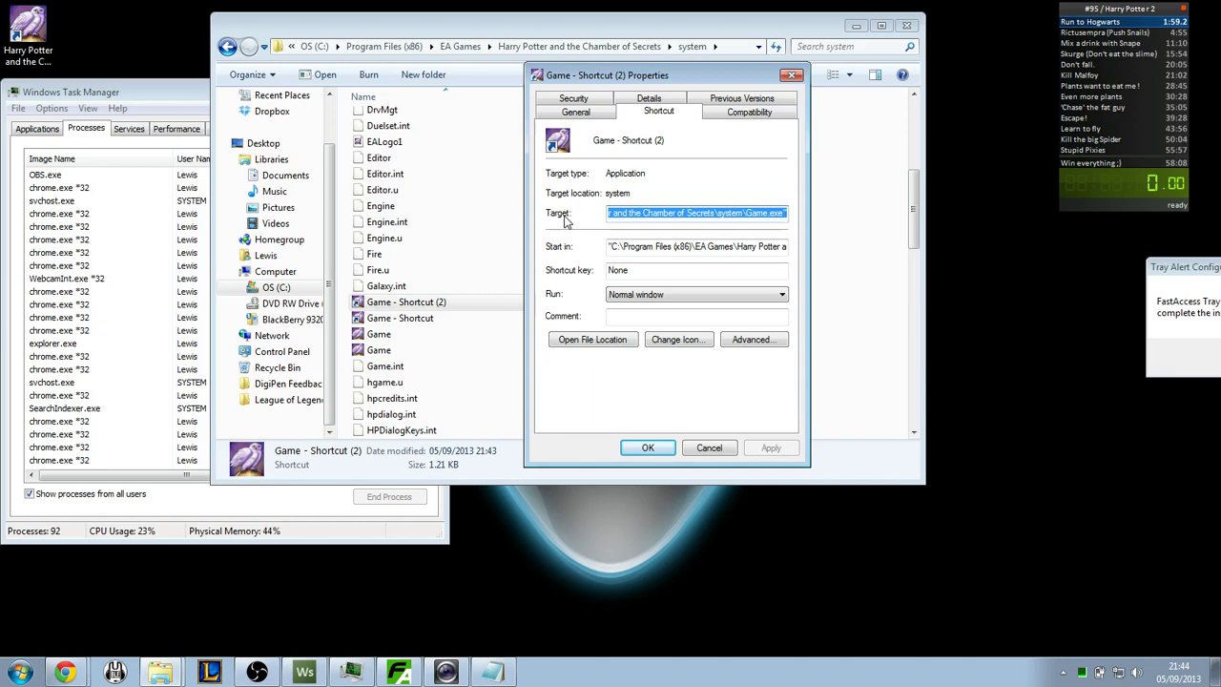
- Append -window to the end of the shortcut's Target path
left_click(683, 217)
key("shift+Home")
key("Home")
left_click_drag(708, 214, 648, 220)
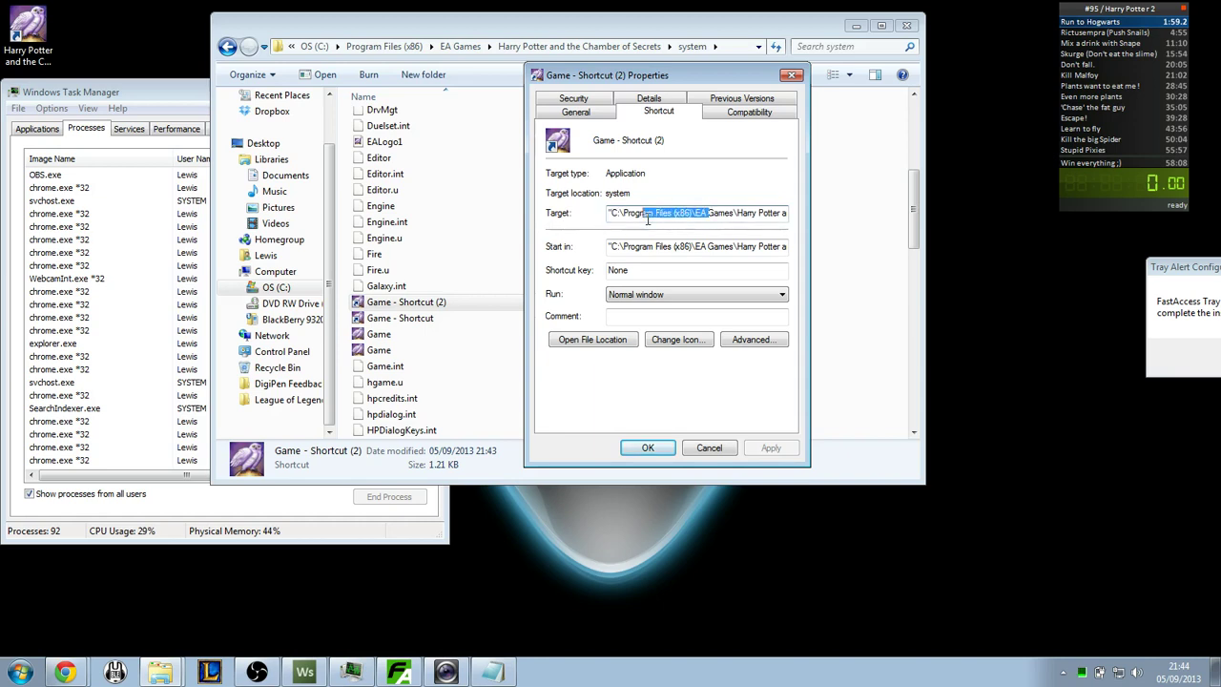
left_click(717, 216)
left_click_drag(696, 216, 841, 225)
left_click(788, 215)
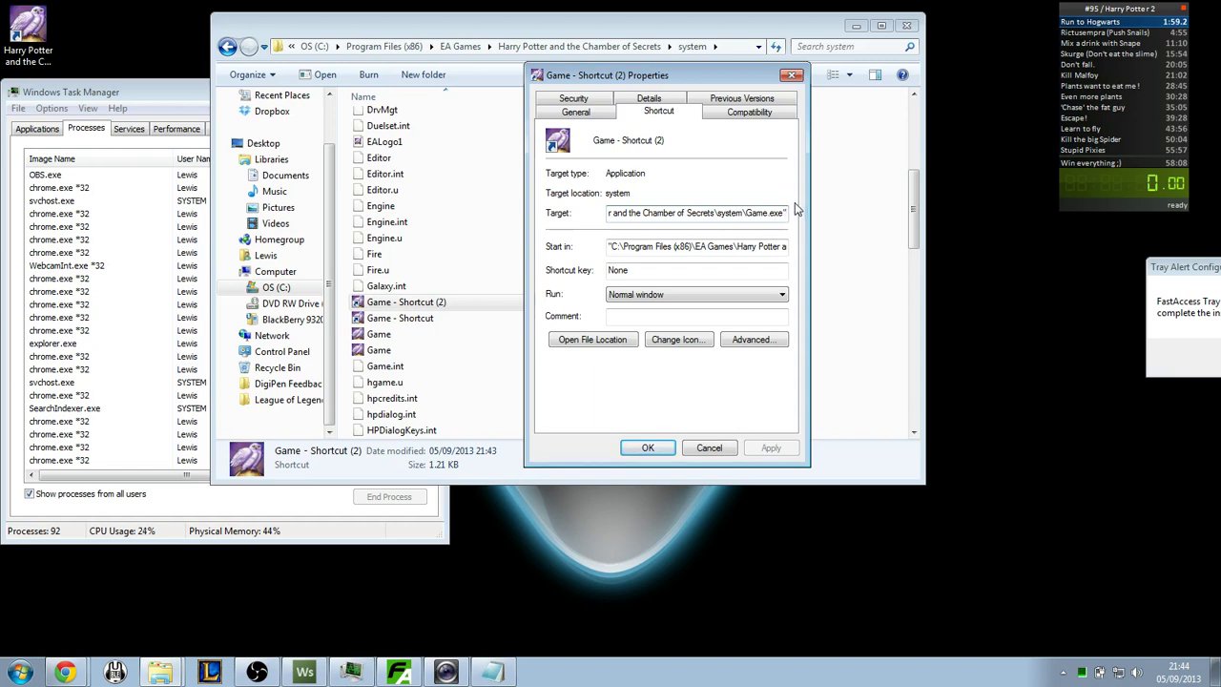
type("-")
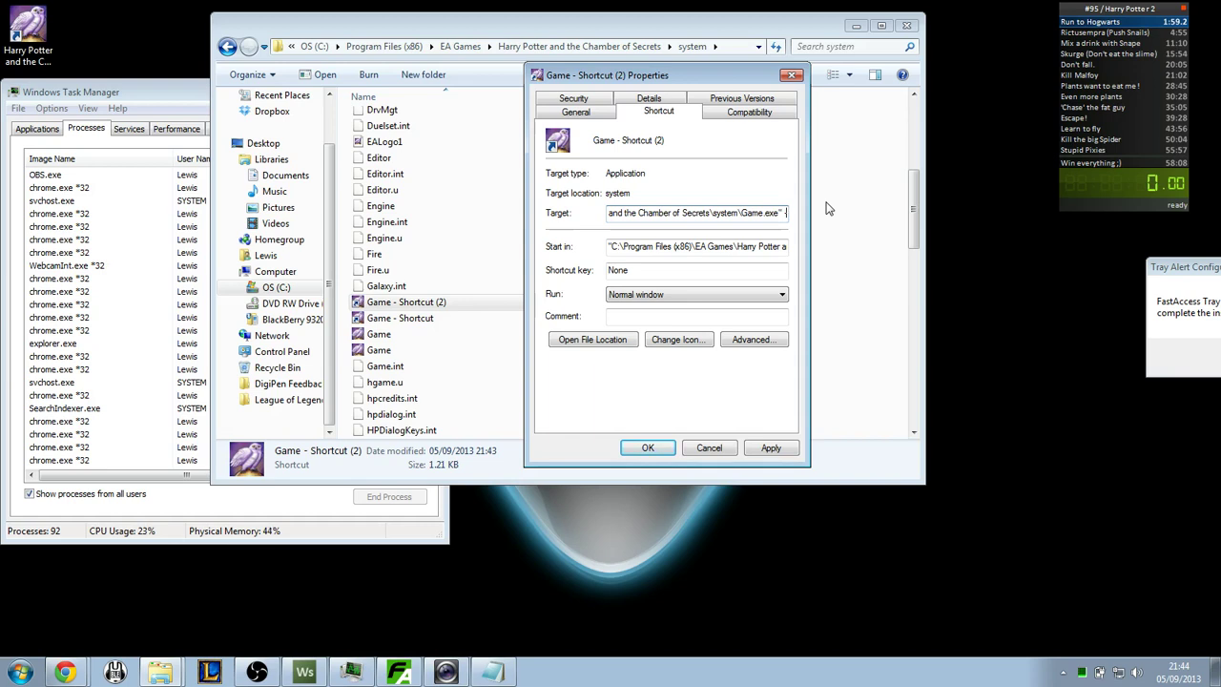
type("window")
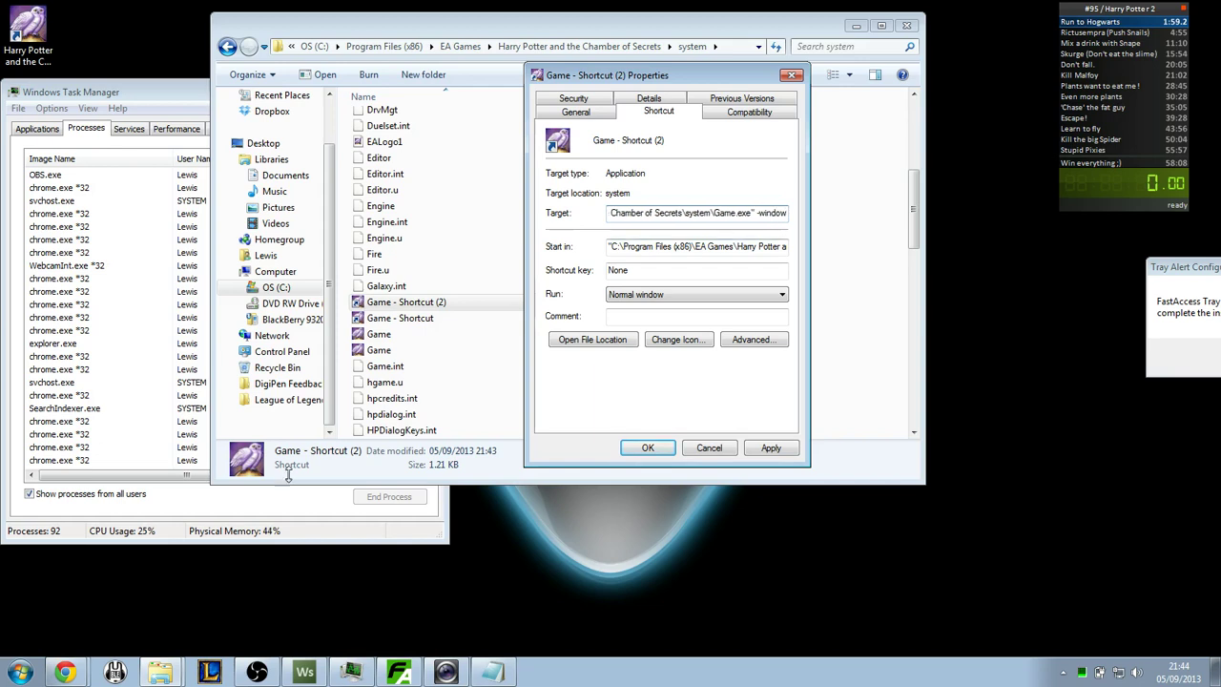
left_click(465, 674)
- Move the Notepad notes of window switches aside, revisit the Target field, then close Properties
left_click(490, 673)
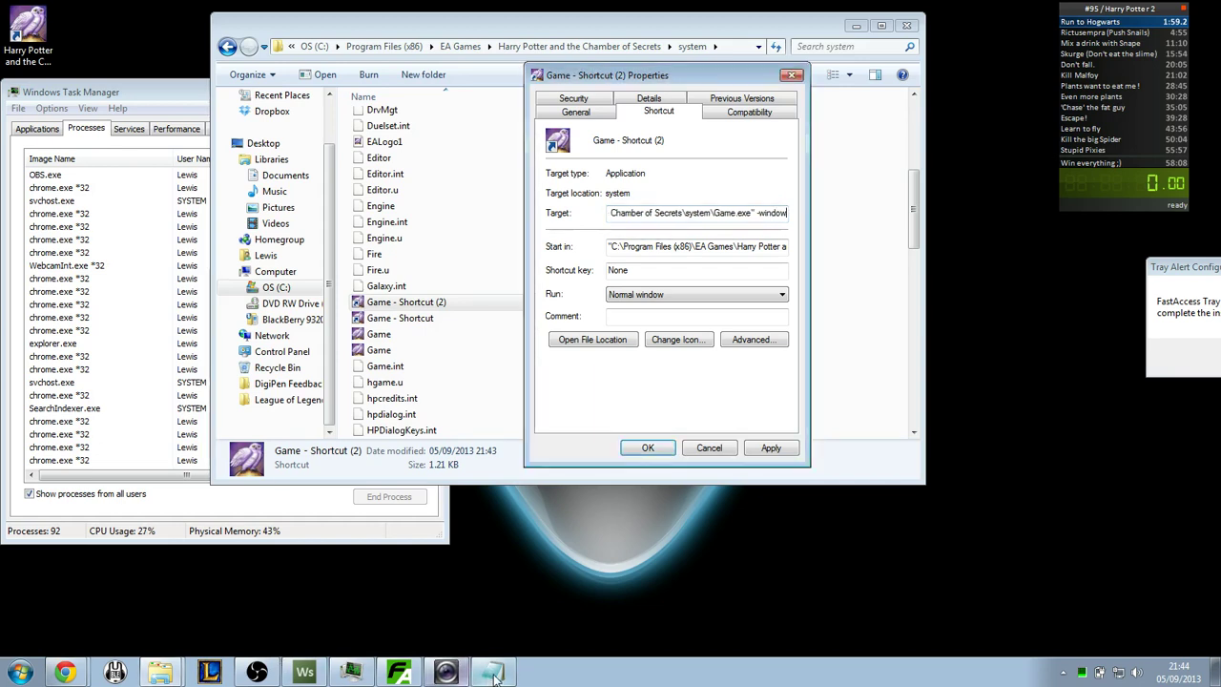
left_click_drag(568, 227, 669, 357)
left_click(325, 200)
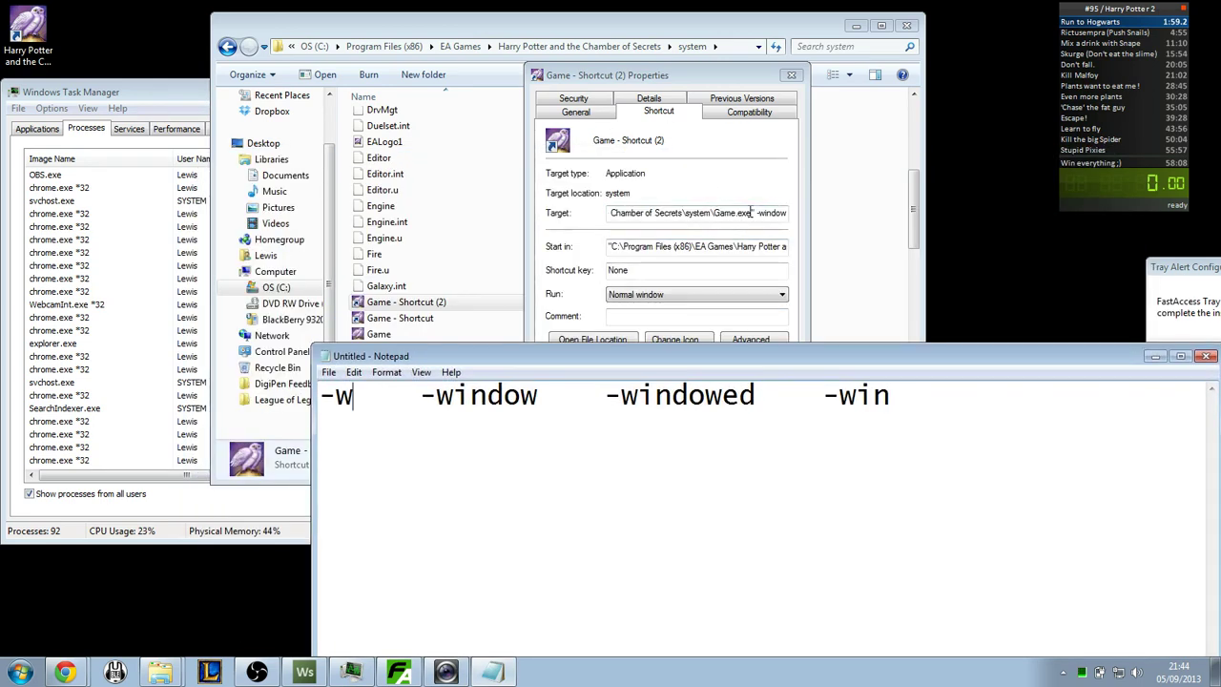
left_click_drag(998, 382, 798, 428)
left_click(814, 449)
left_click_drag(760, 362, 675, 317)
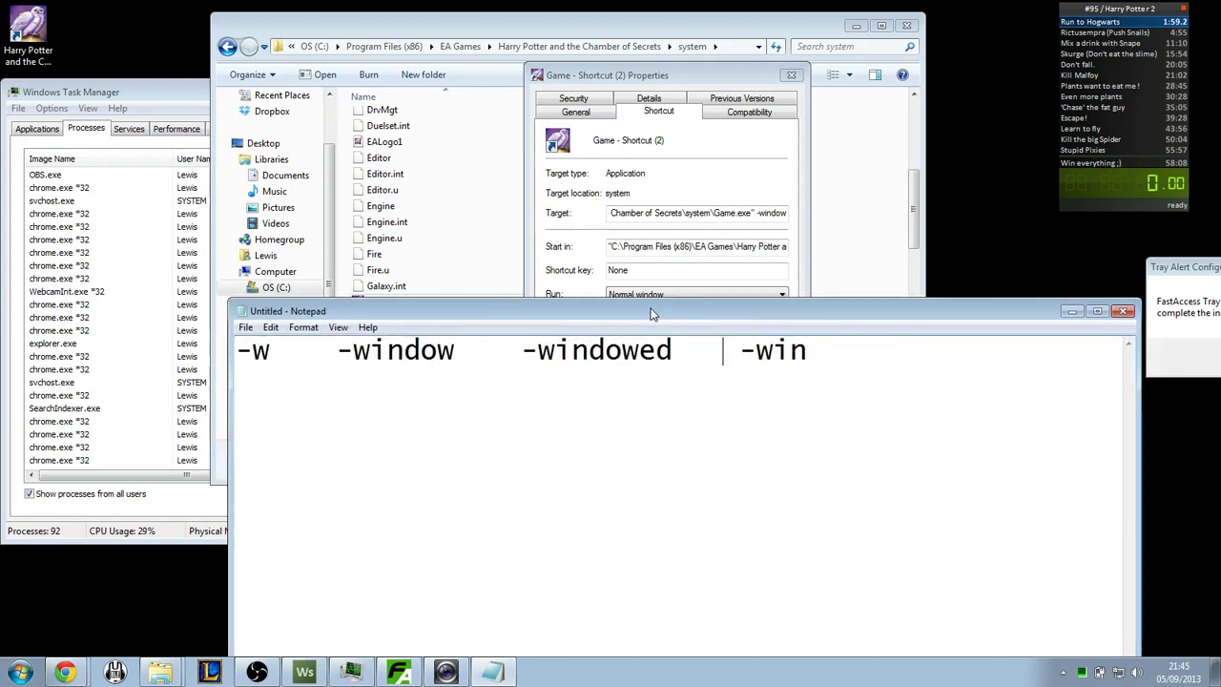
left_click(746, 214)
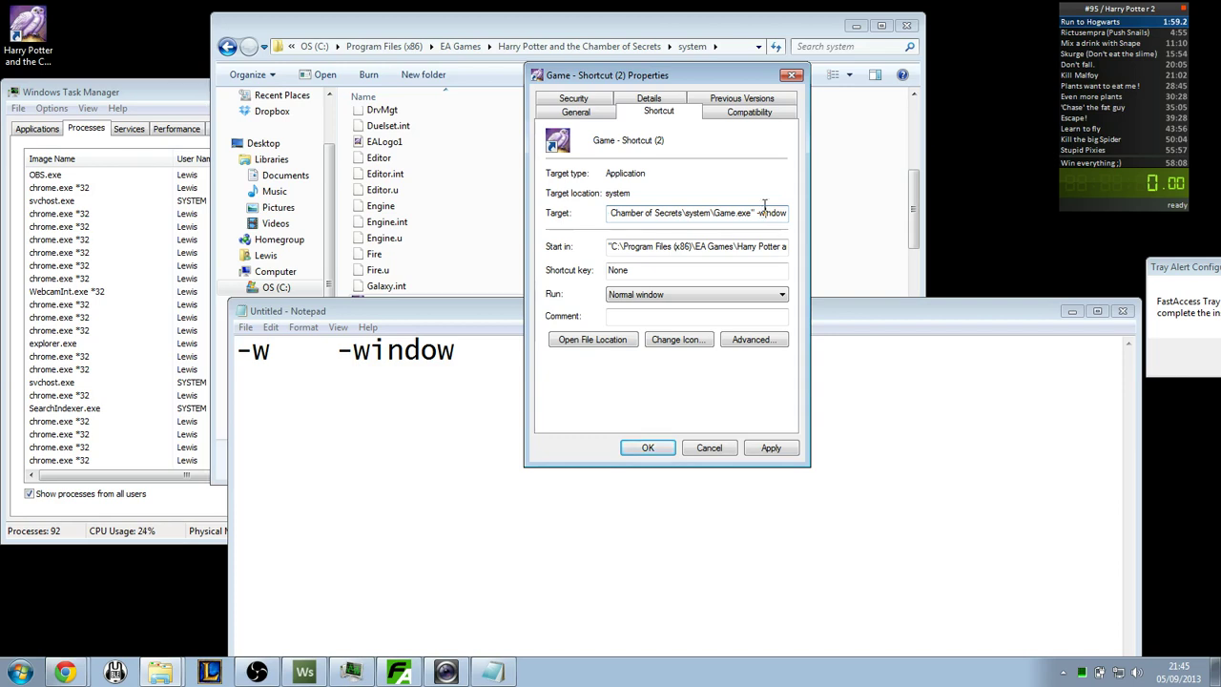
left_click(723, 444)
- Go up to the Chamber of Secrets folder and launch the first game shortcut, allowing it to run
left_click(535, 239)
key("BackSpace")
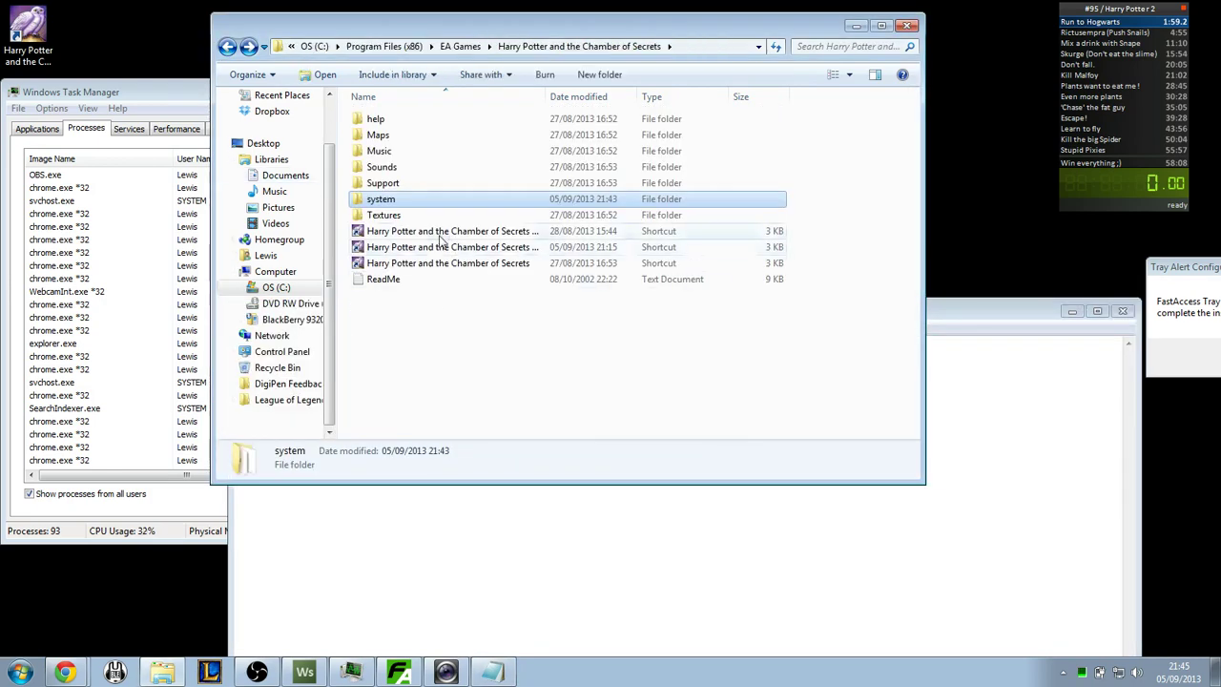
left_click(453, 235)
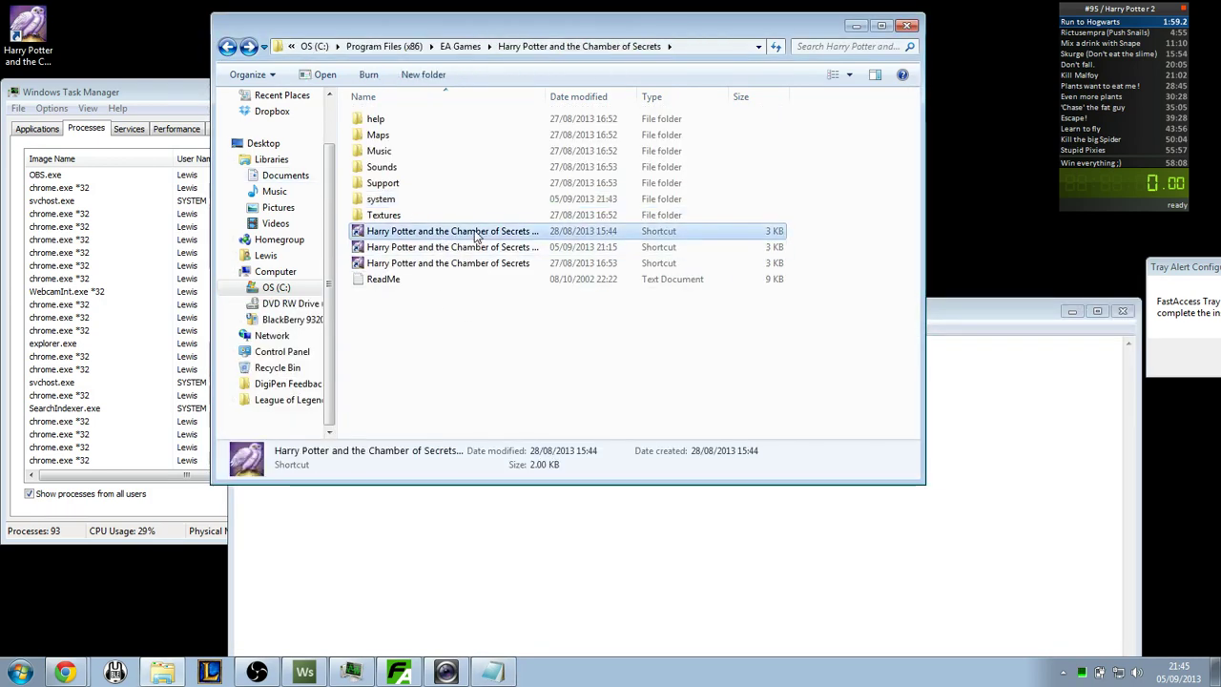
double_click(475, 234)
left_click(653, 350)
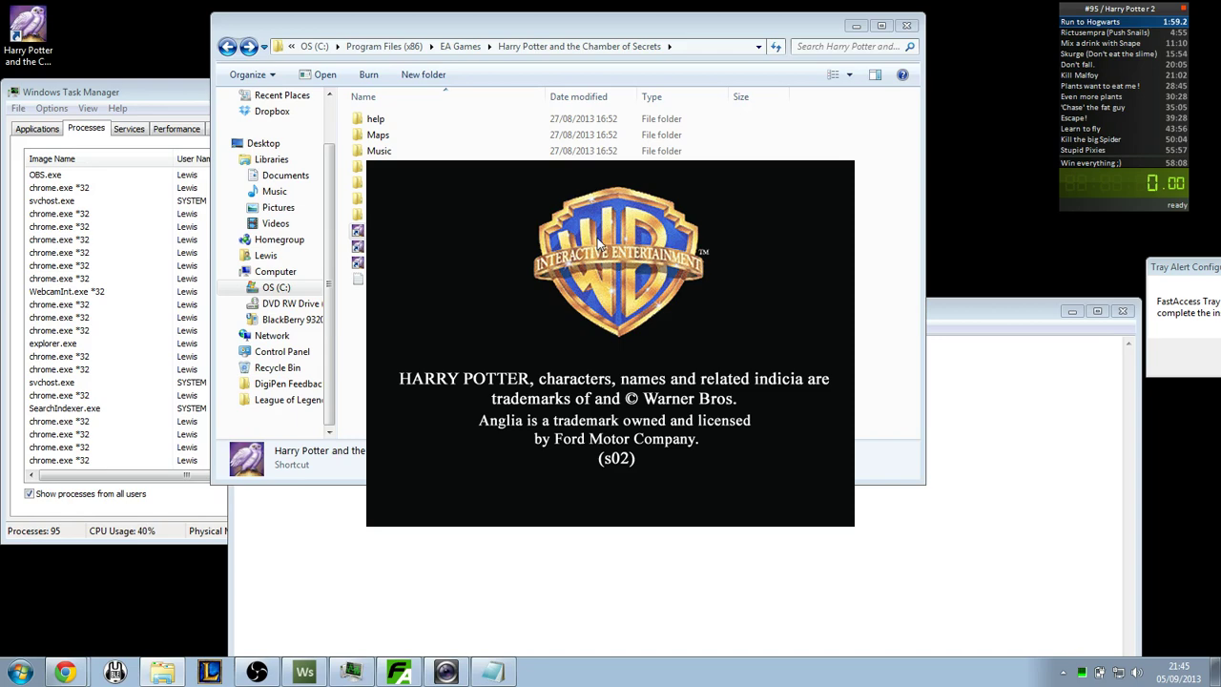
left_click(652, 350)
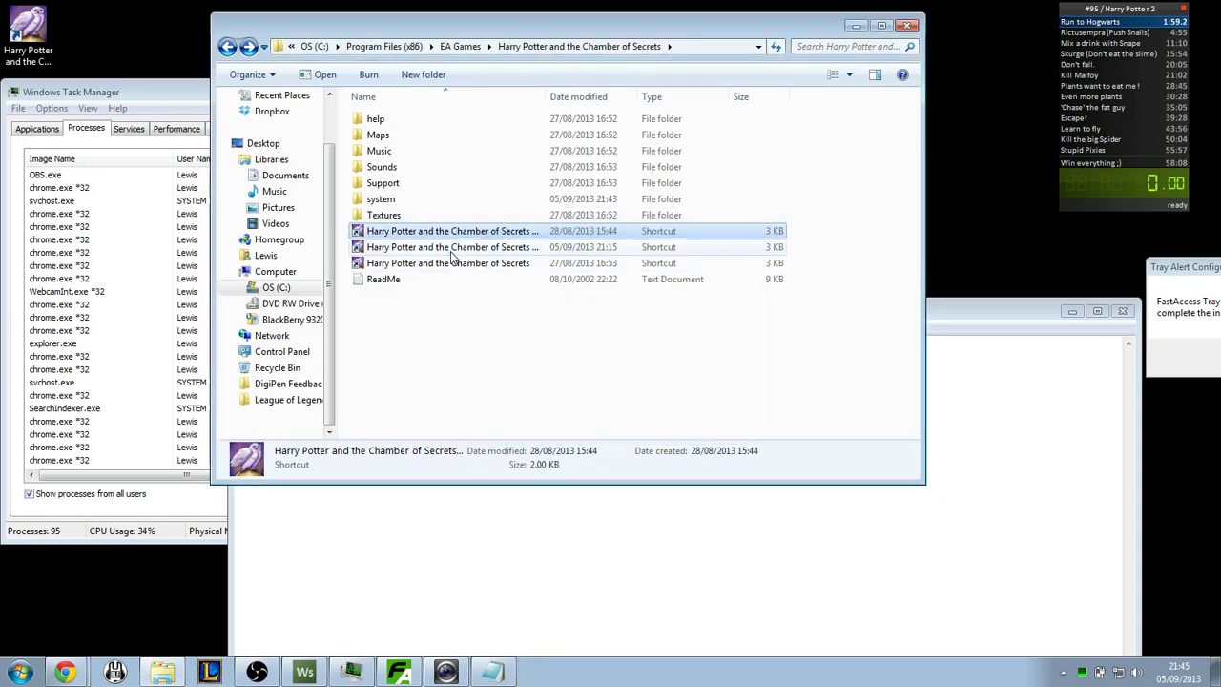
- Launch the second shortcut, allow it to run, and dismiss the FastAccess Tray Alert error
double_click(452, 247)
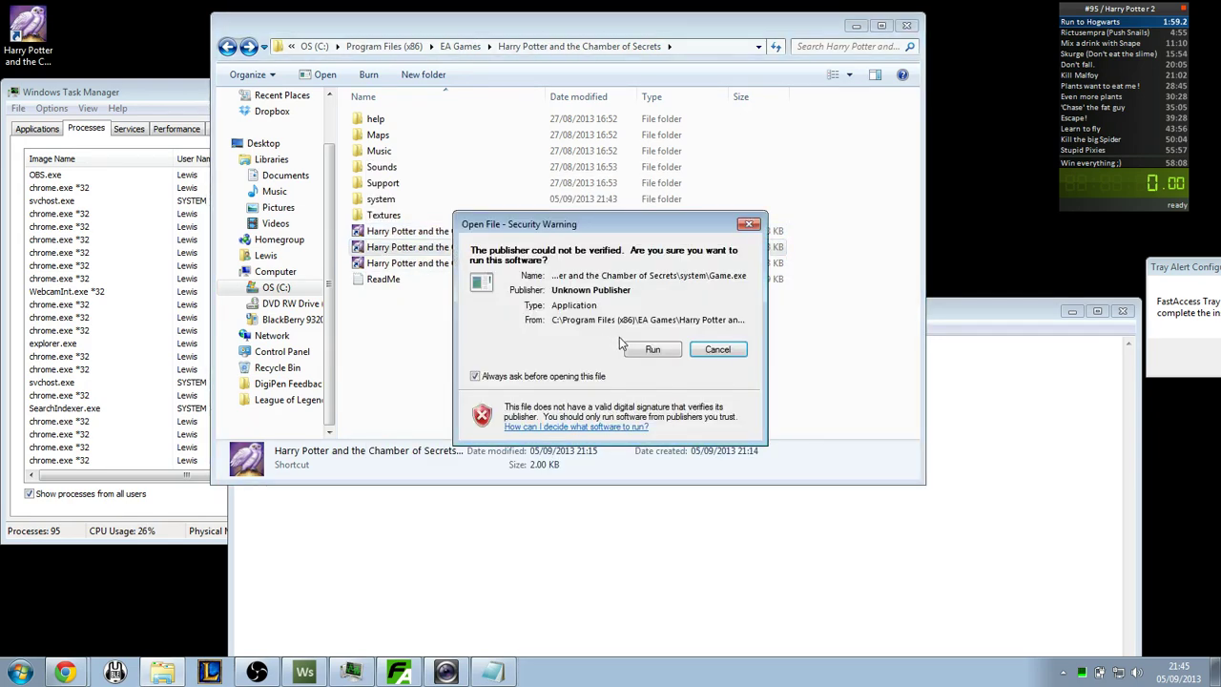
left_click(651, 350)
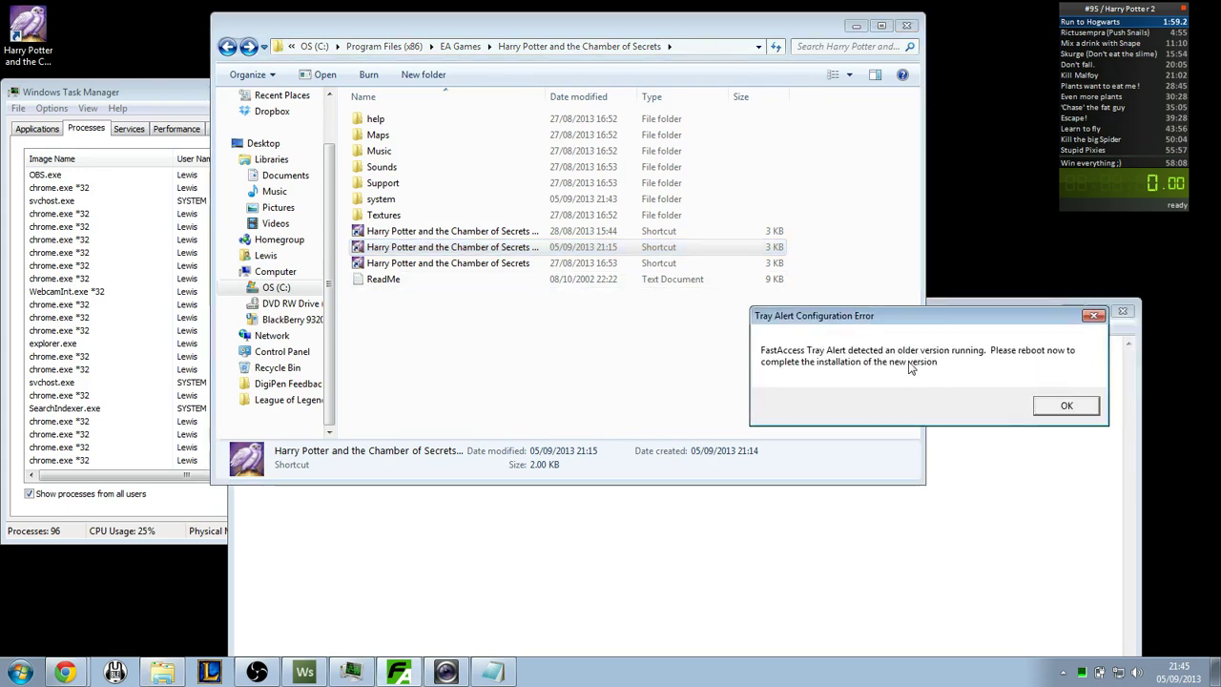
left_click(1075, 411)
left_click(627, 373)
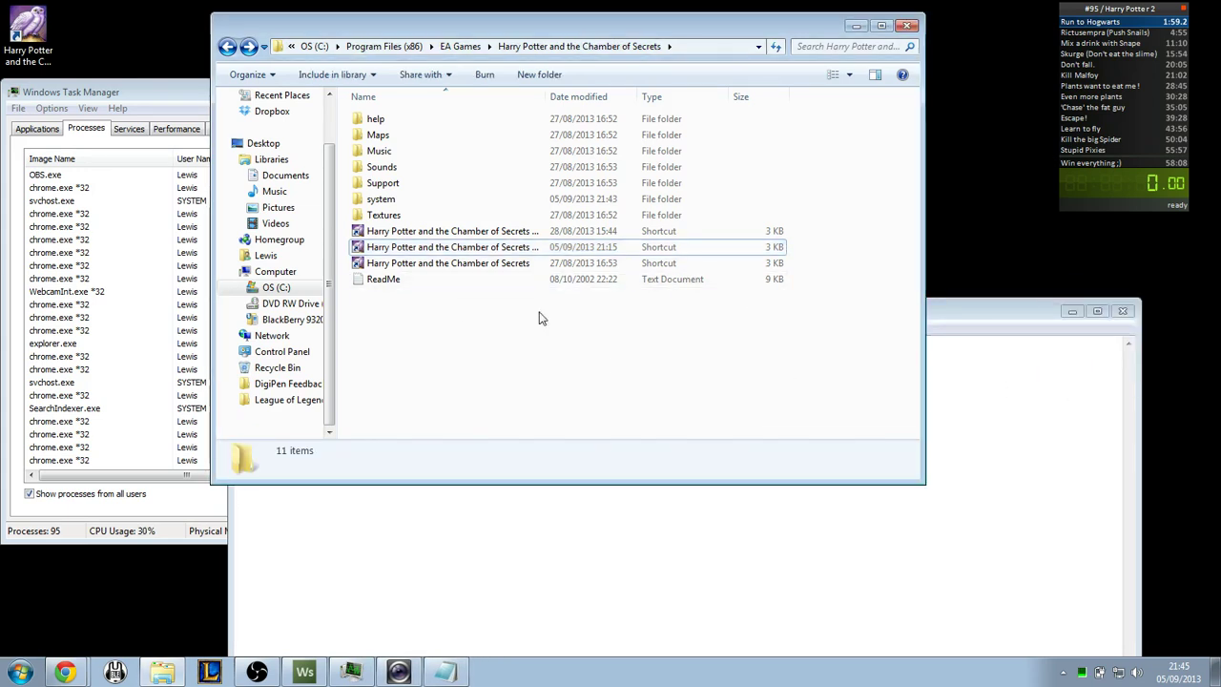
- Relaunch the second and first Chamber of Secrets shortcuts, allowing each, and dismiss the tray alert
left_click(409, 250)
double_click(409, 250)
left_click(659, 350)
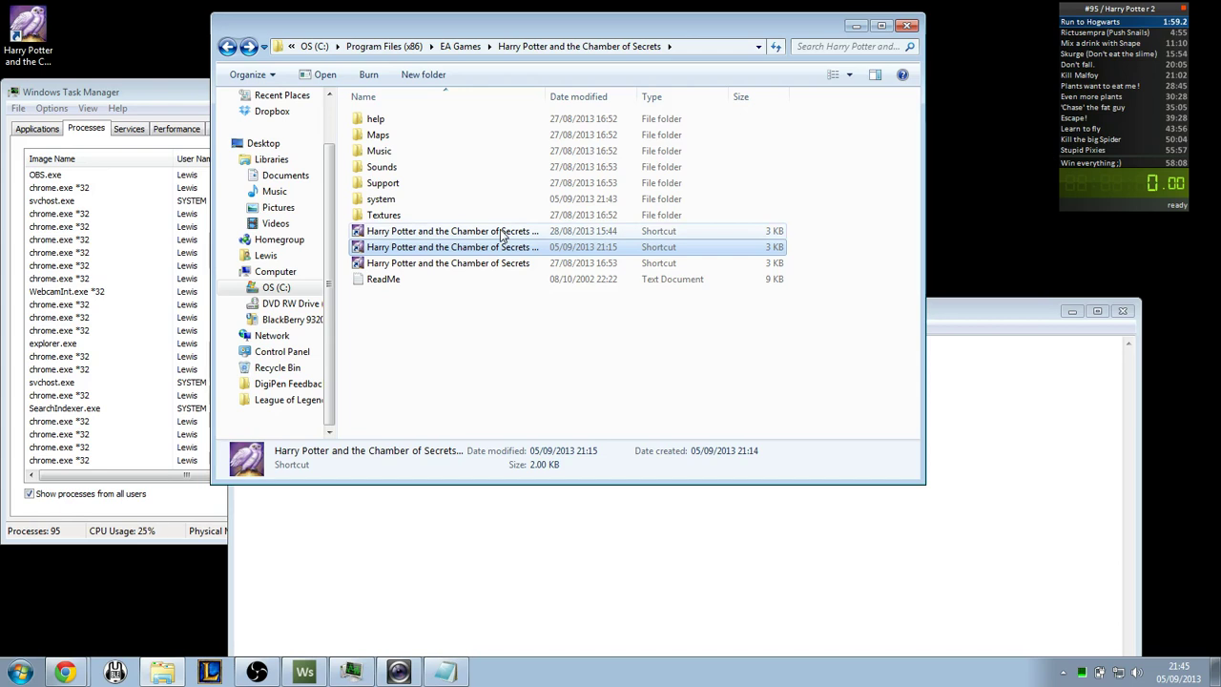
double_click(503, 235)
left_click(663, 352)
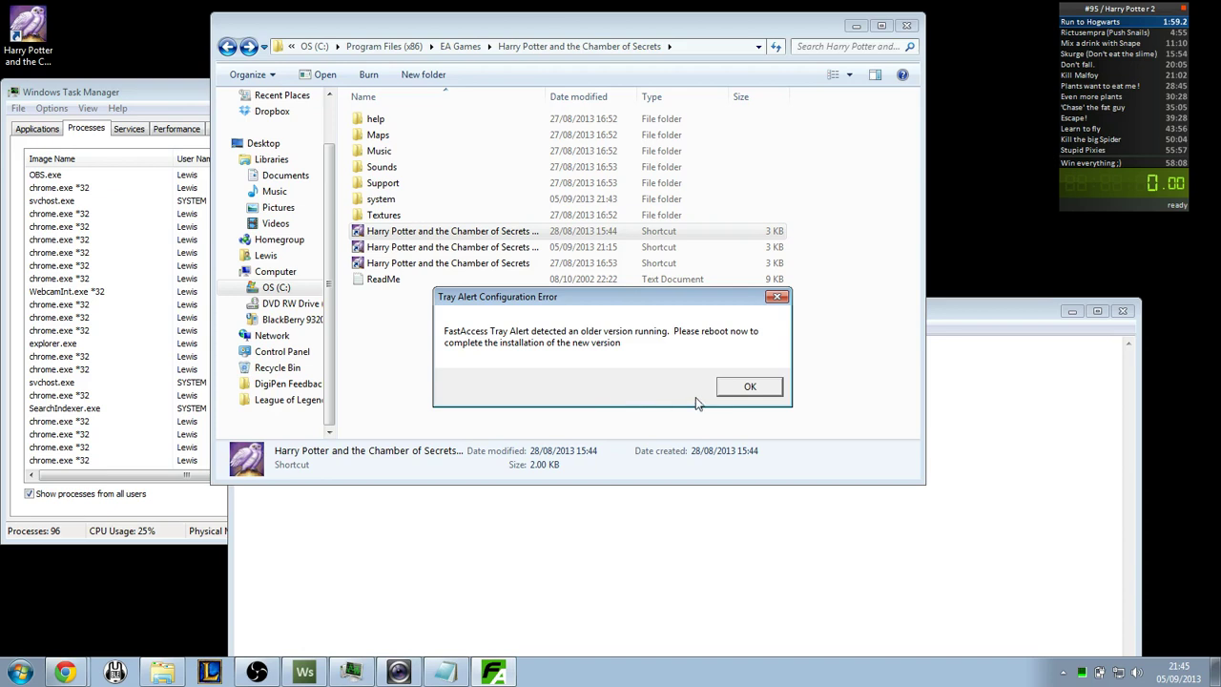
left_click(729, 389)
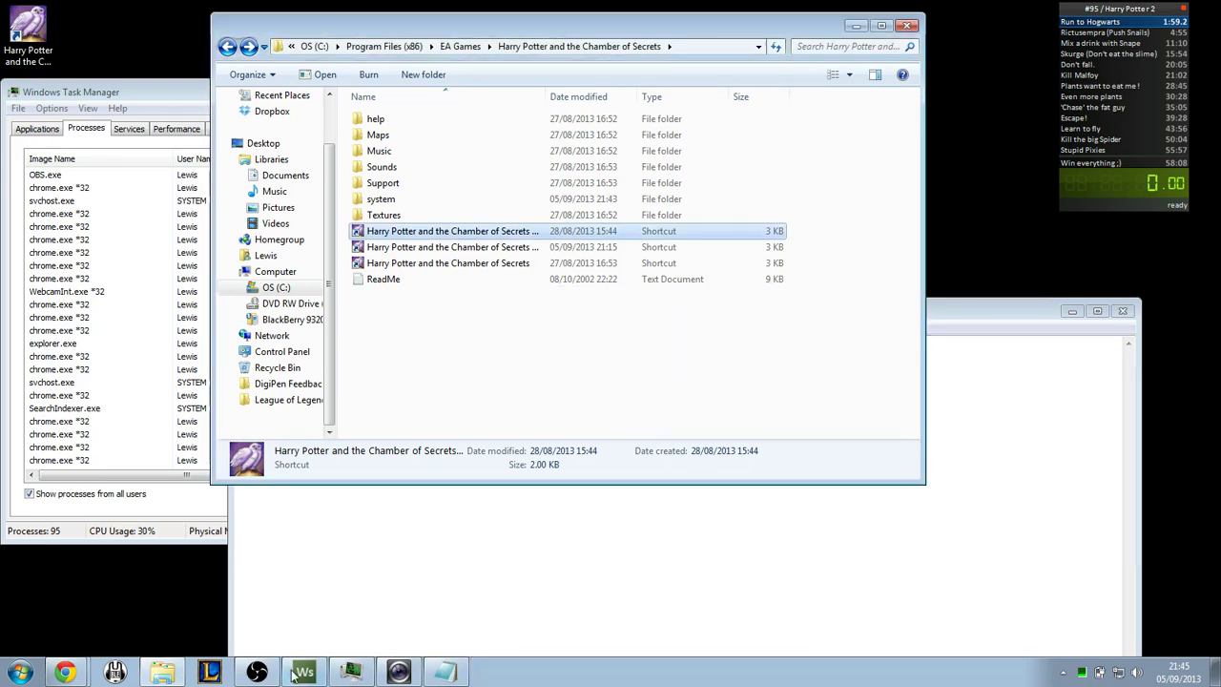
- Check Task Manager for the running game, then return to the folder and select each shortcut
left_click(334, 673)
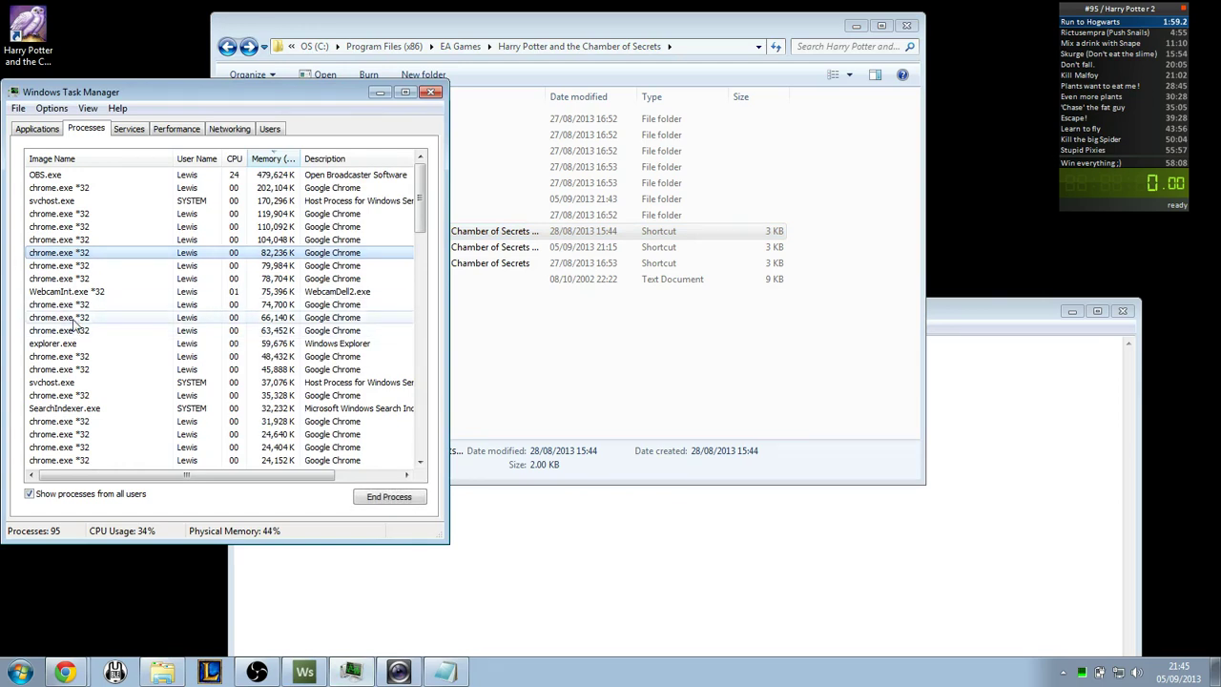
left_click(625, 406)
left_click(410, 263)
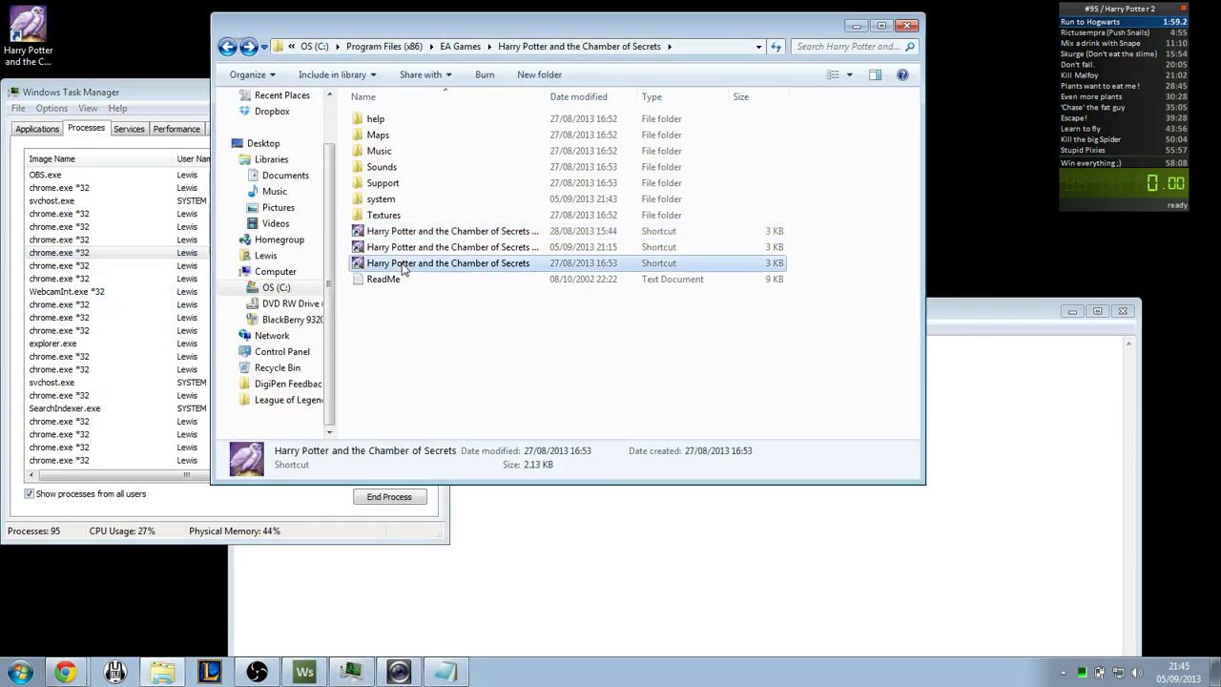
left_click(408, 249)
left_click(411, 233)
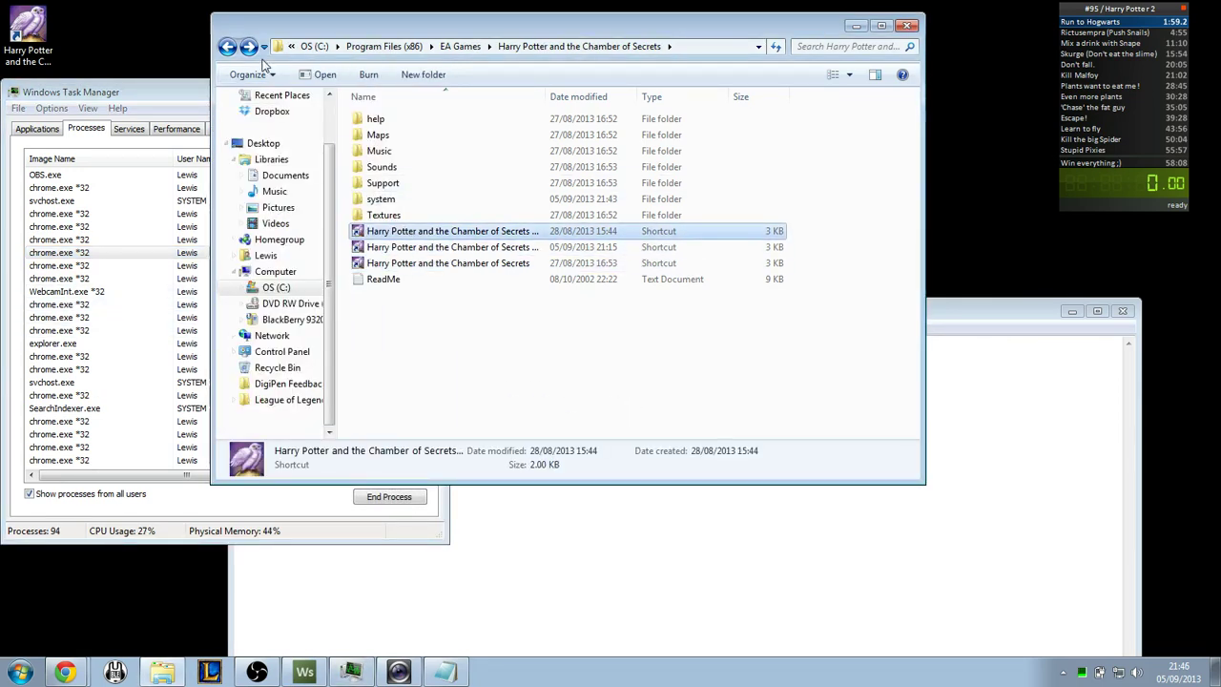
- Look through the Prisoner of Azkaban system folder and return to EA Games
left_click(228, 47)
double_click(396, 152)
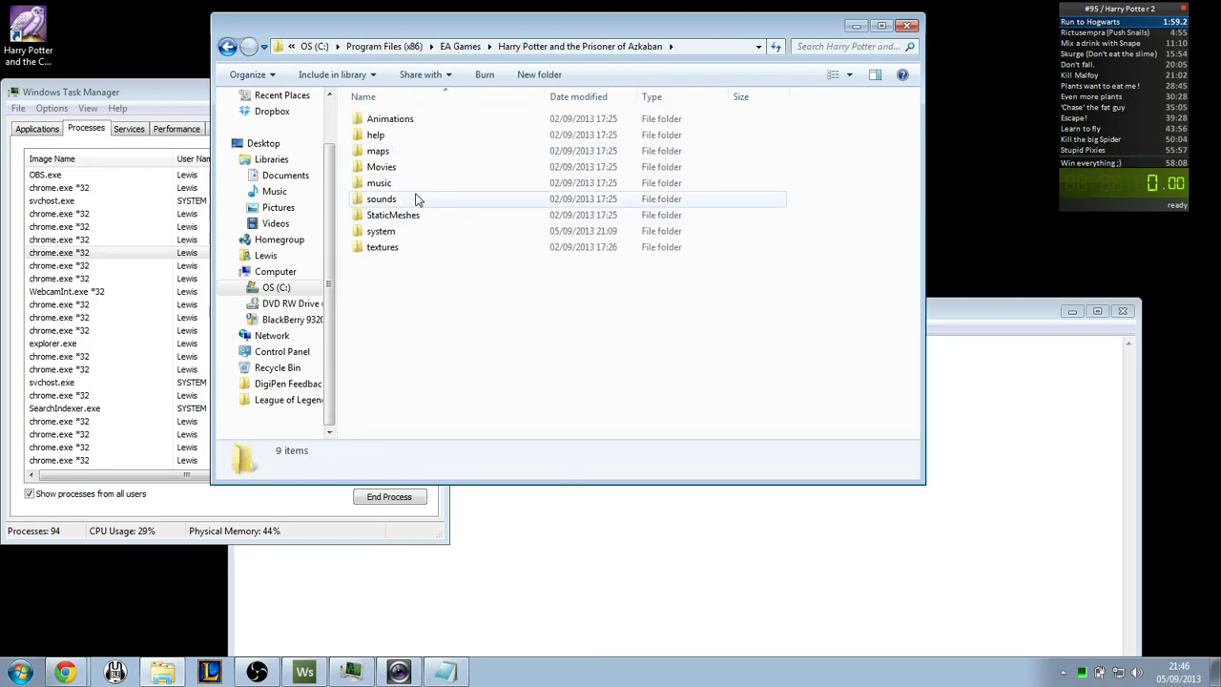
double_click(402, 236)
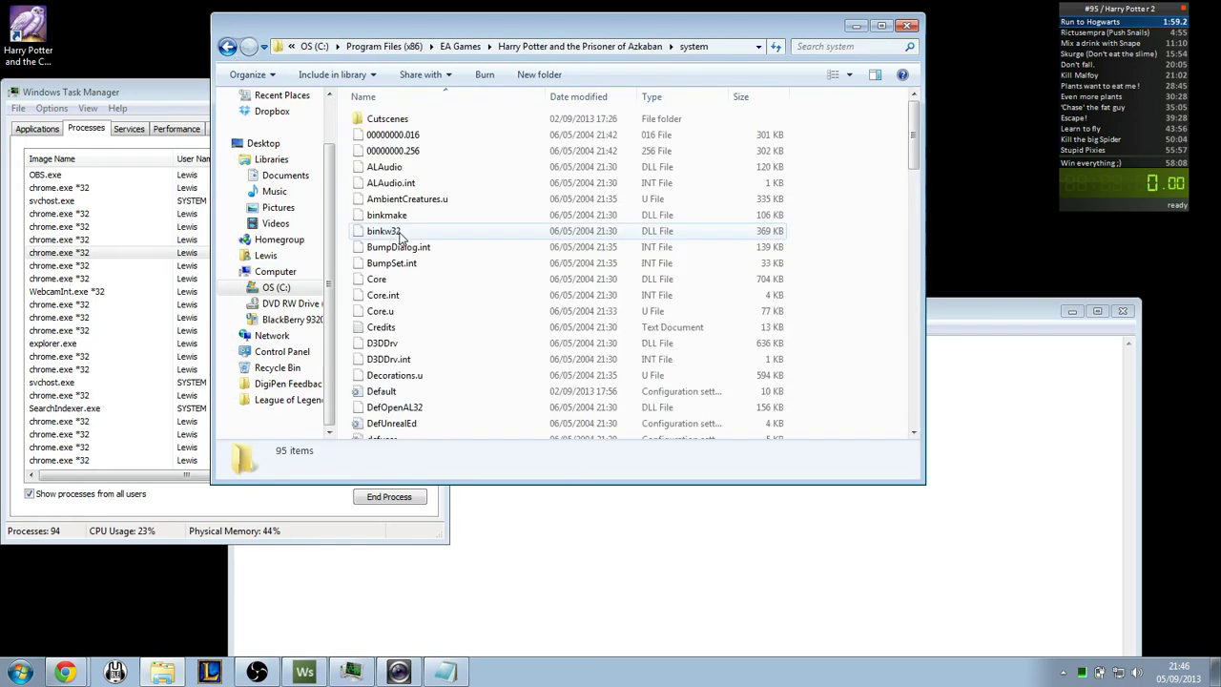
left_click(228, 48)
left_click(228, 48)
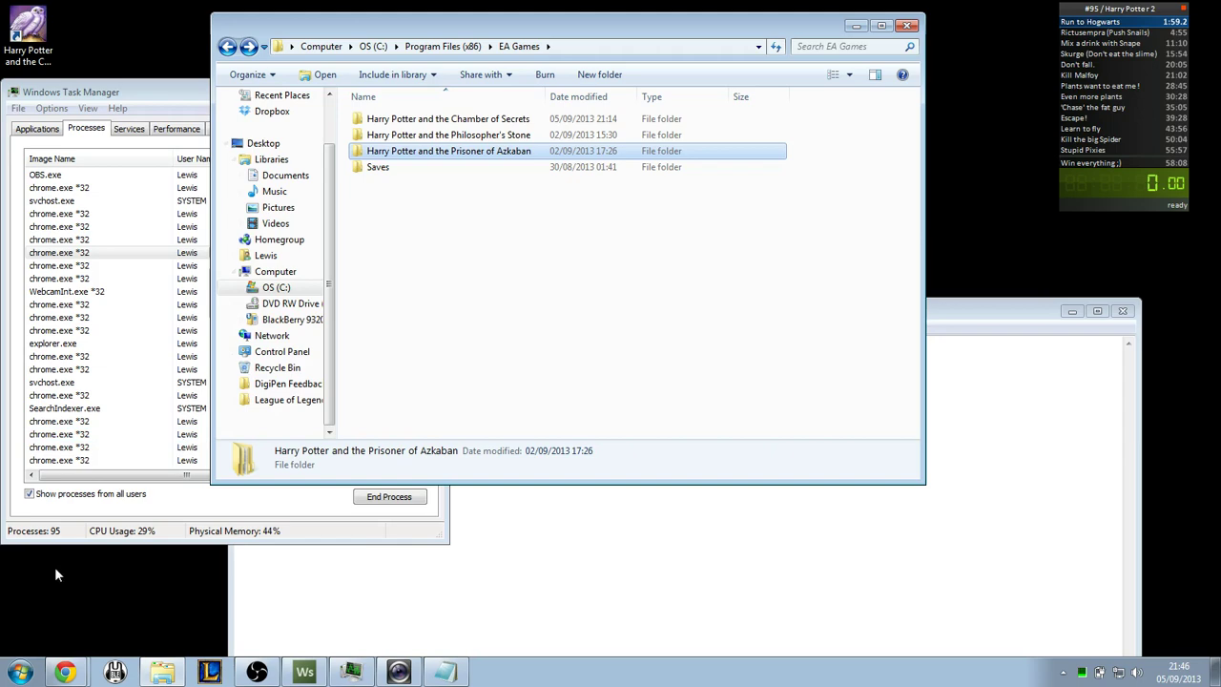
- Launch Chamber of Secrets from the Start menu programs list and check Task Manager
left_click(24, 668)
left_click(44, 229)
left_click(645, 353)
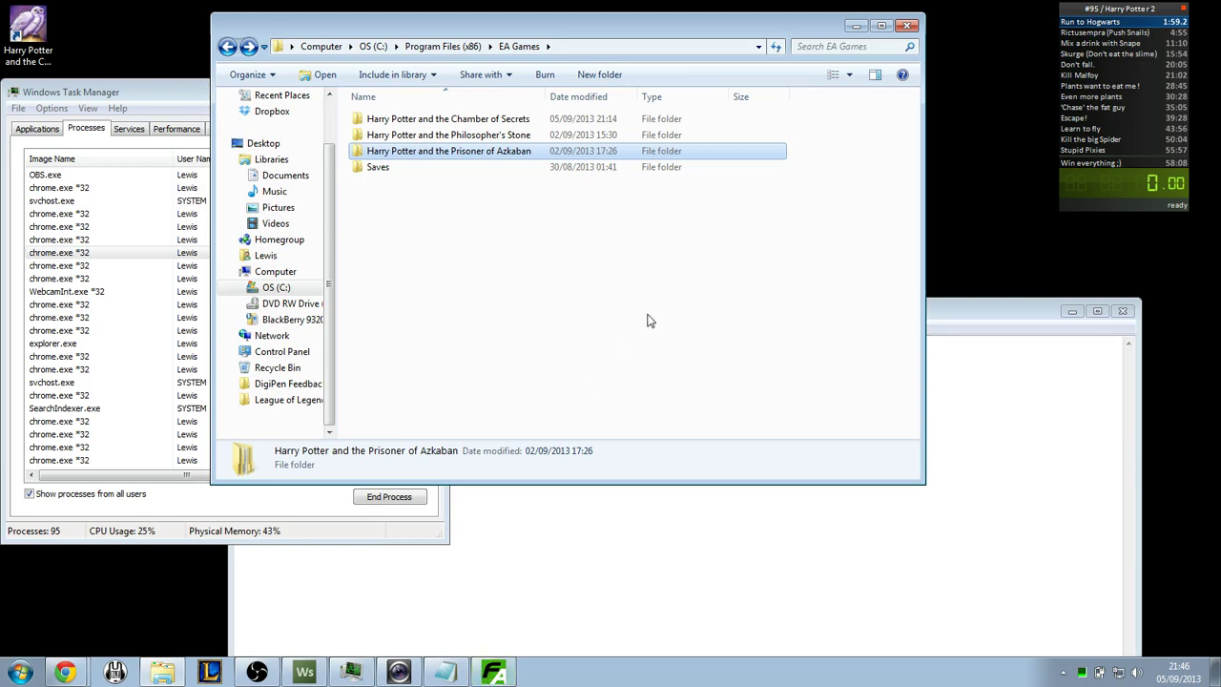
left_click(649, 319)
left_click(301, 503)
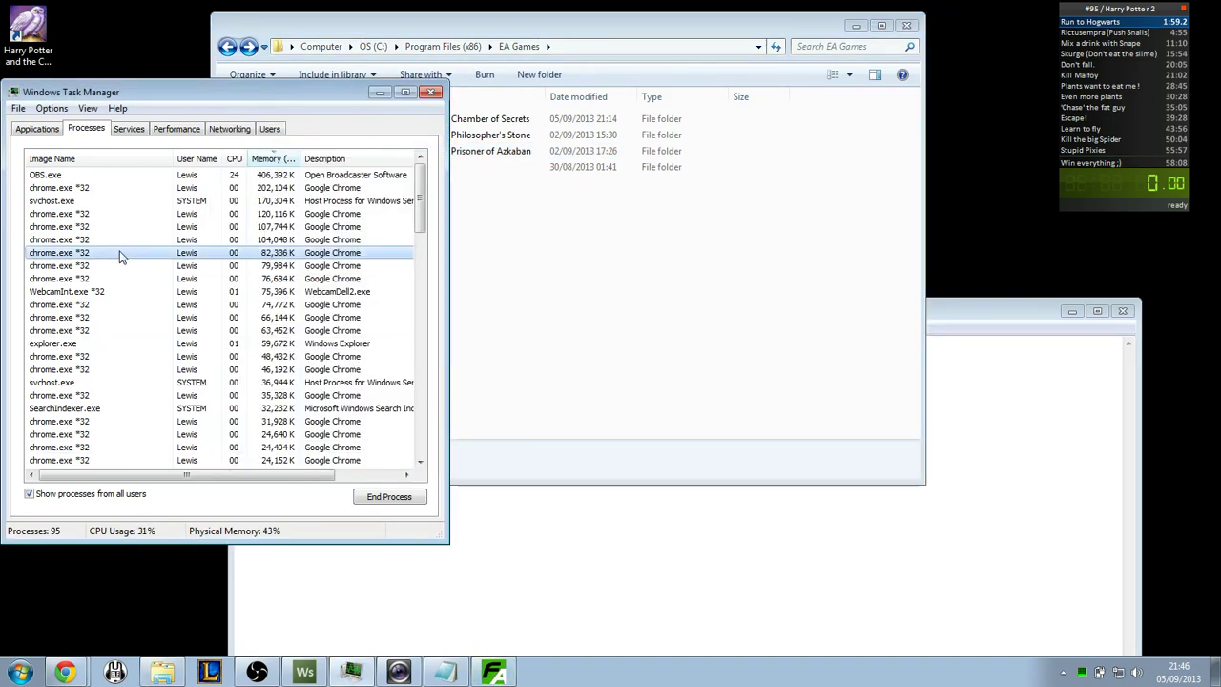
left_click(518, 313)
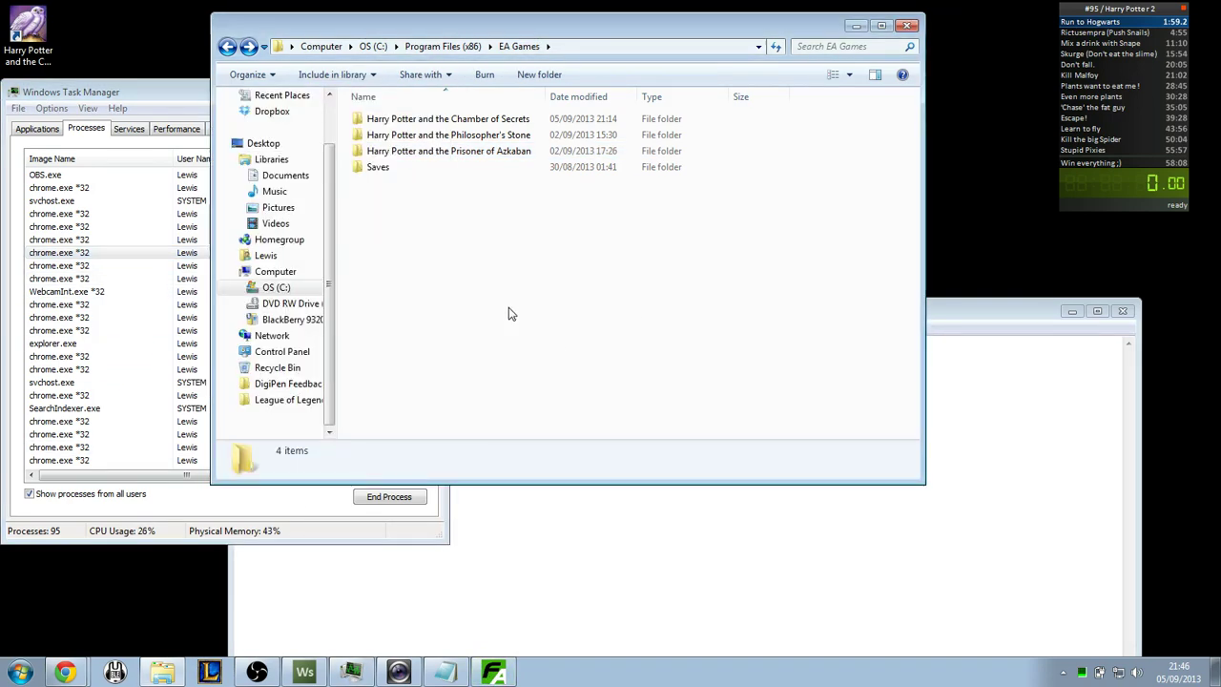
- Launch the first Chamber of Secrets shortcut from its folder, then go back to EA Games
double_click(481, 125)
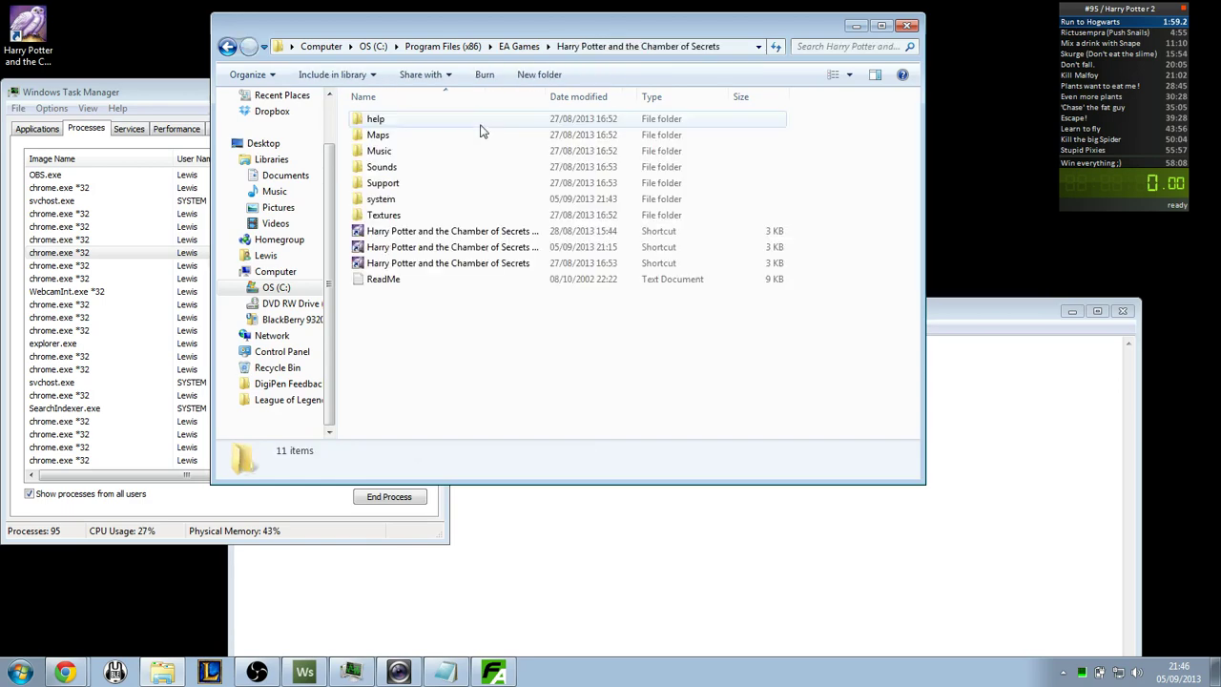
double_click(425, 236)
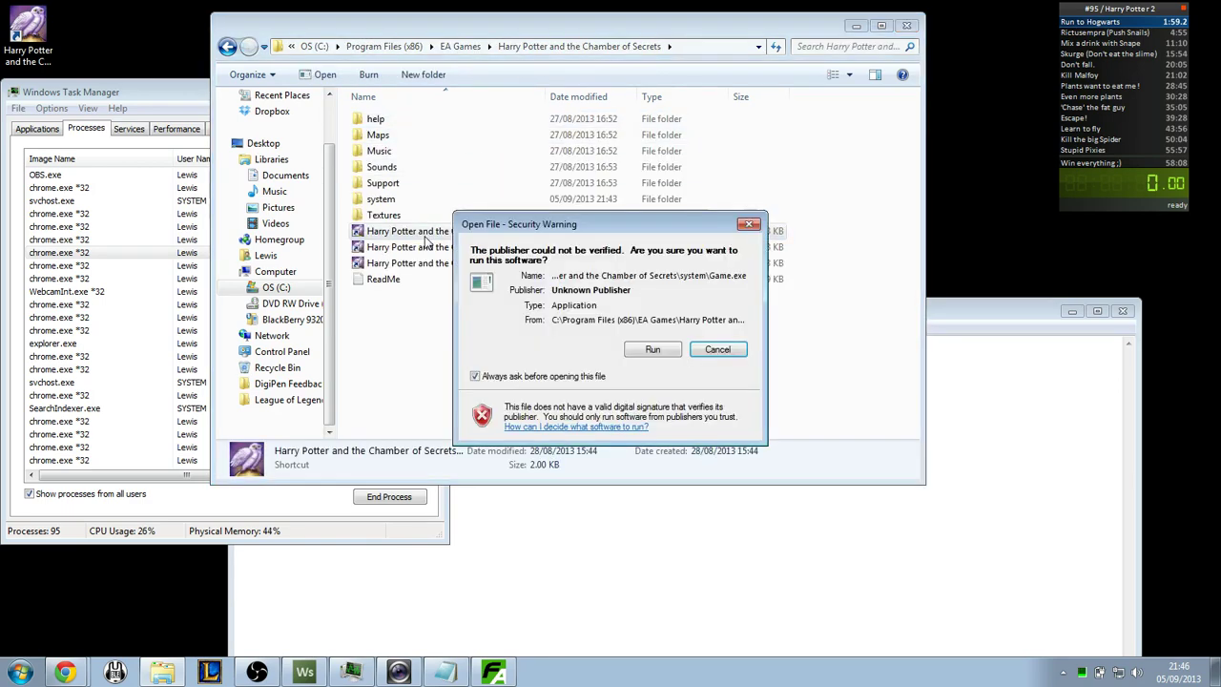
left_click(653, 352)
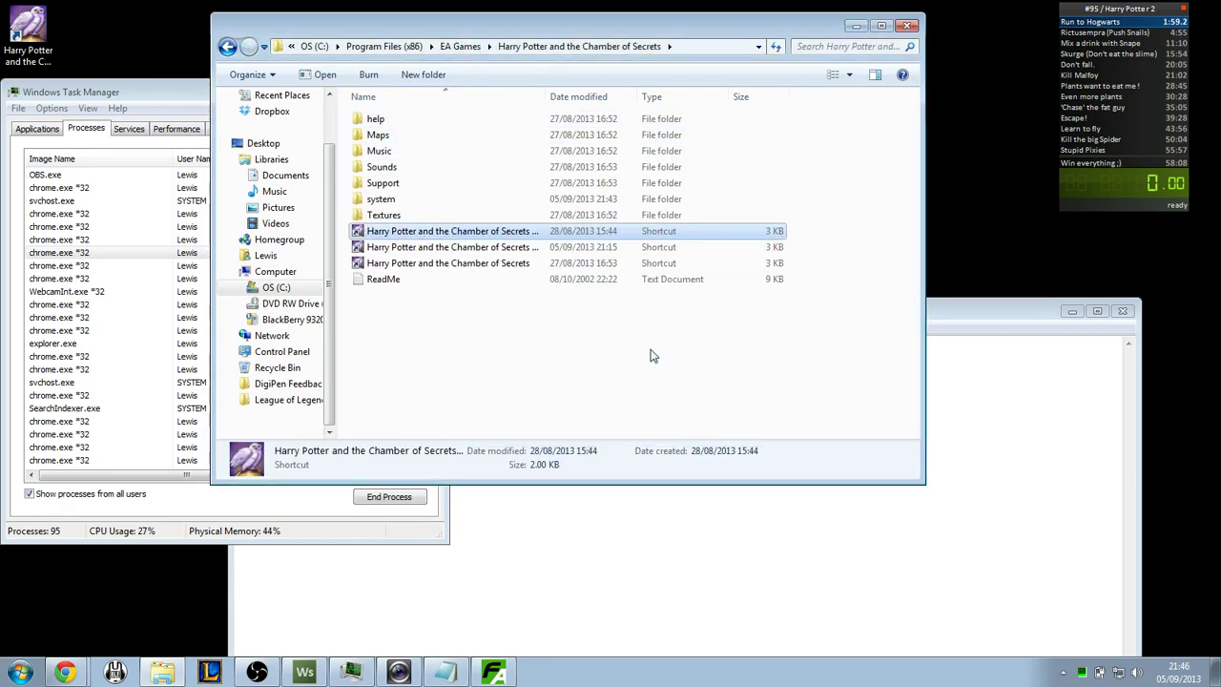
left_click(227, 48)
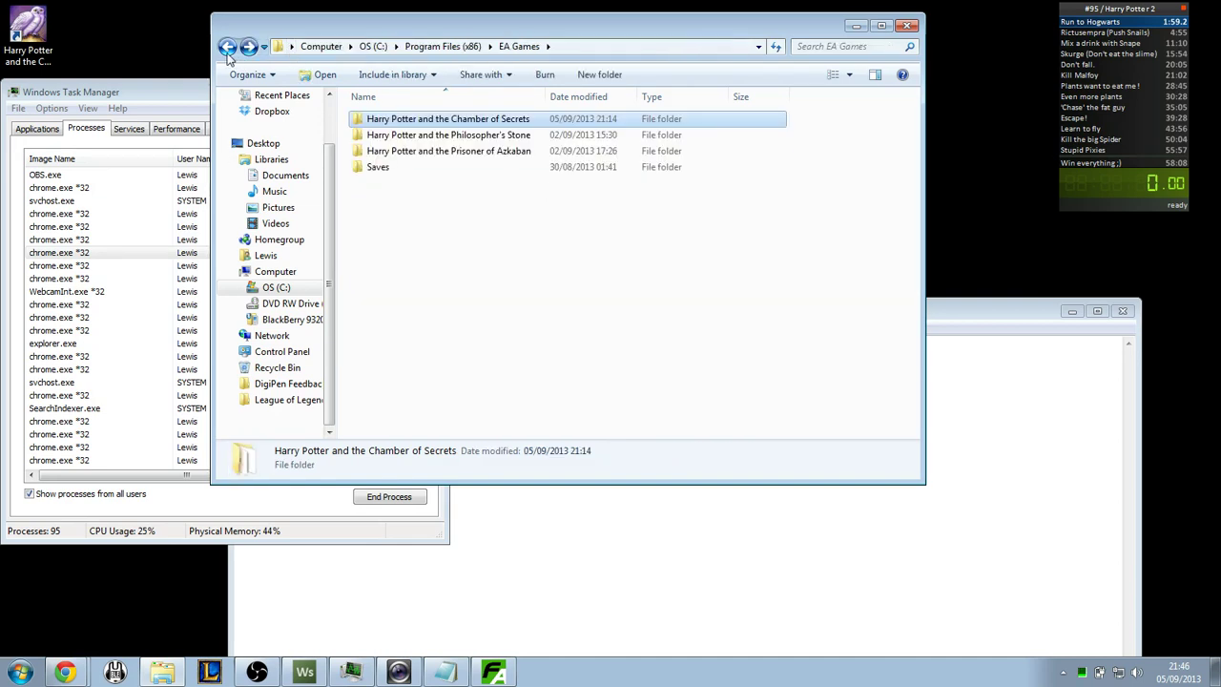
left_click(456, 151)
- Launch the hppoa shortcut from the Start menu programs list
left_click(21, 672)
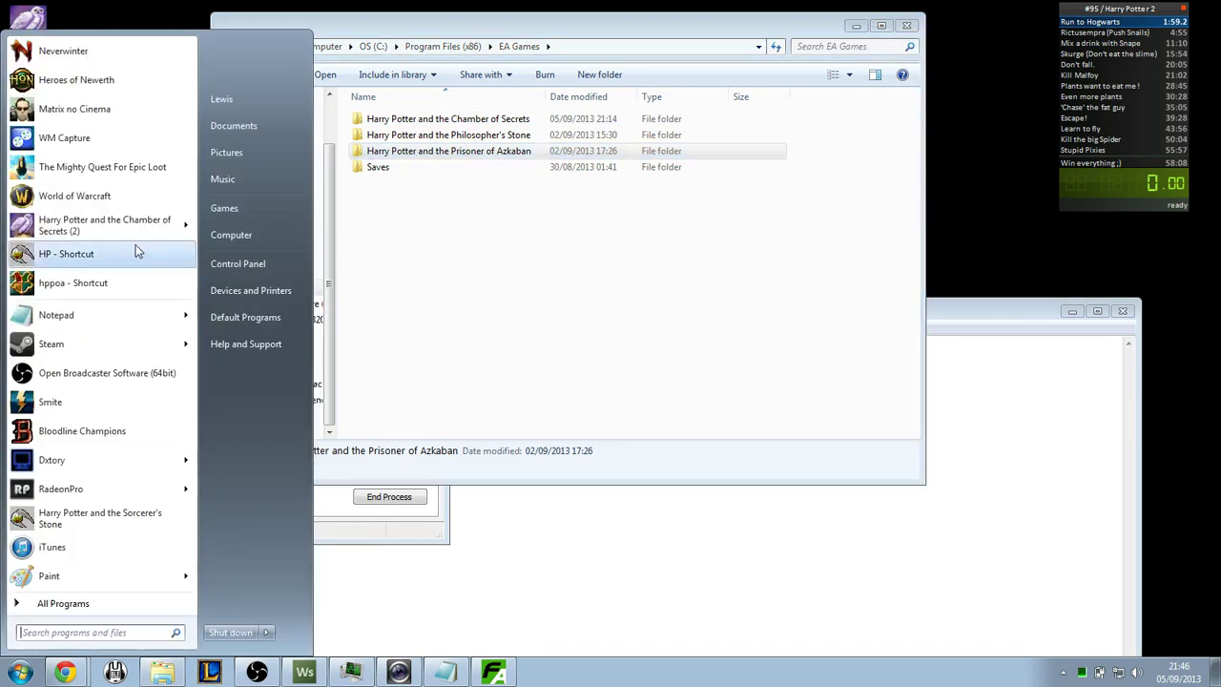
left_click(110, 284)
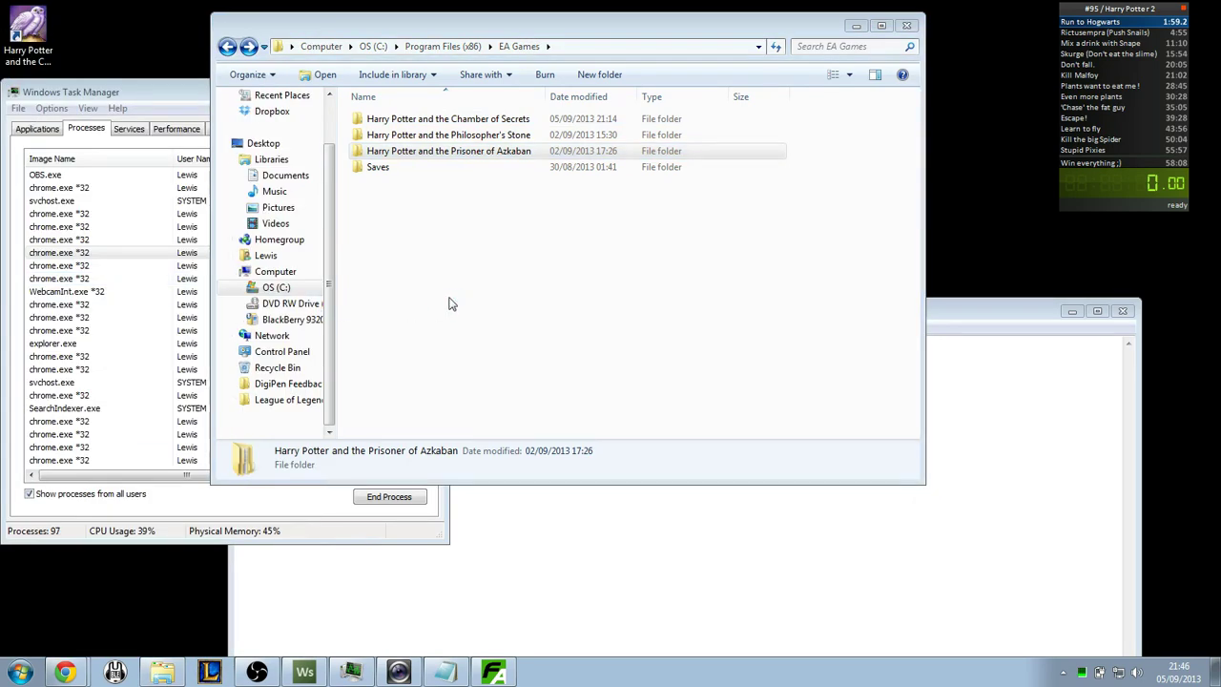
left_click(526, 157)
- Bring Task Manager forward and scroll through its Processes list
left_click(351, 673)
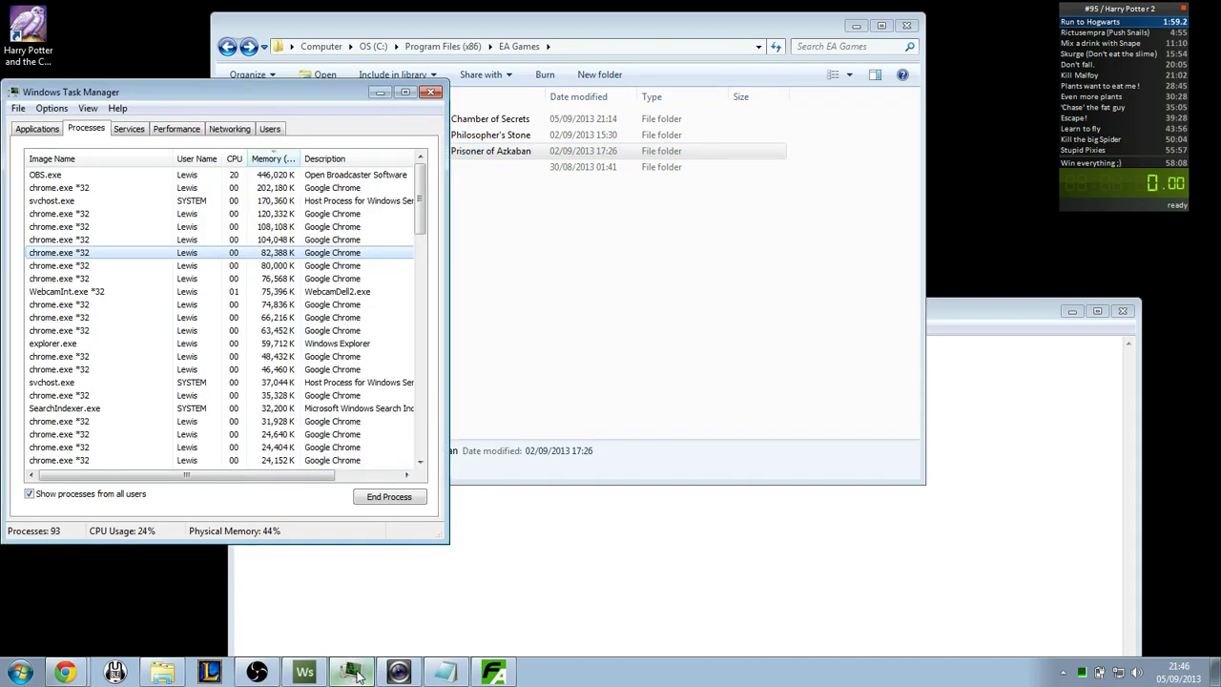
left_click(31, 131)
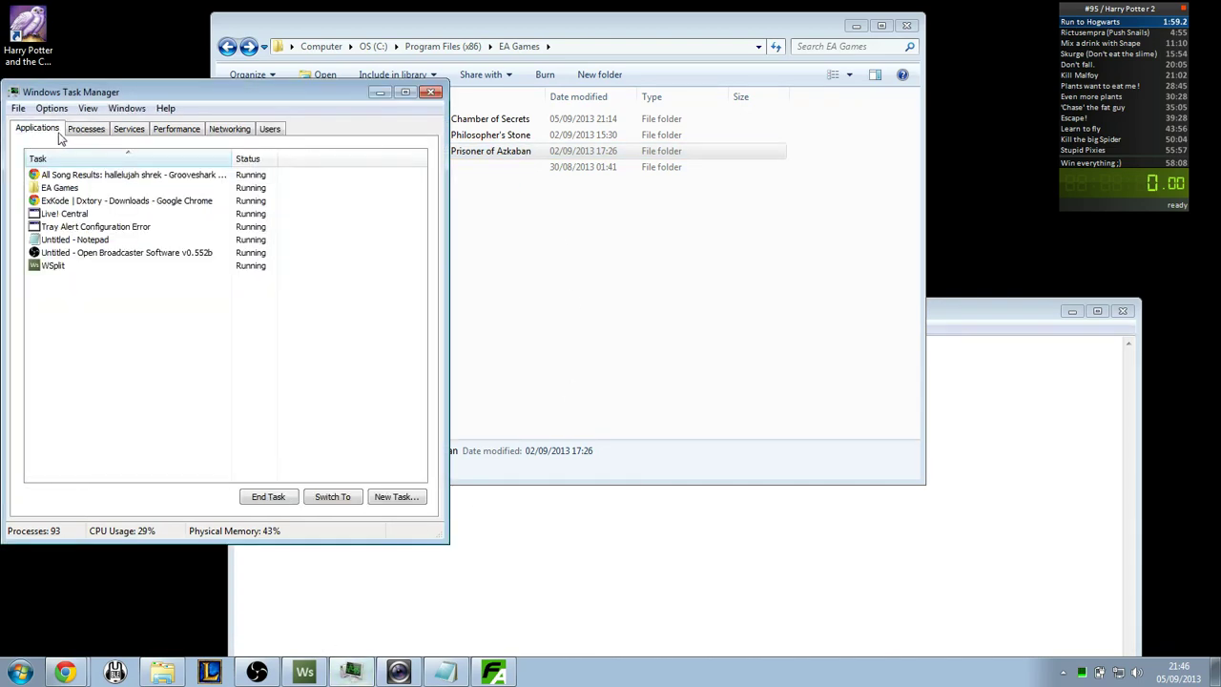
left_click(77, 130)
left_click(81, 190)
scroll(82, 195, "down", 1)
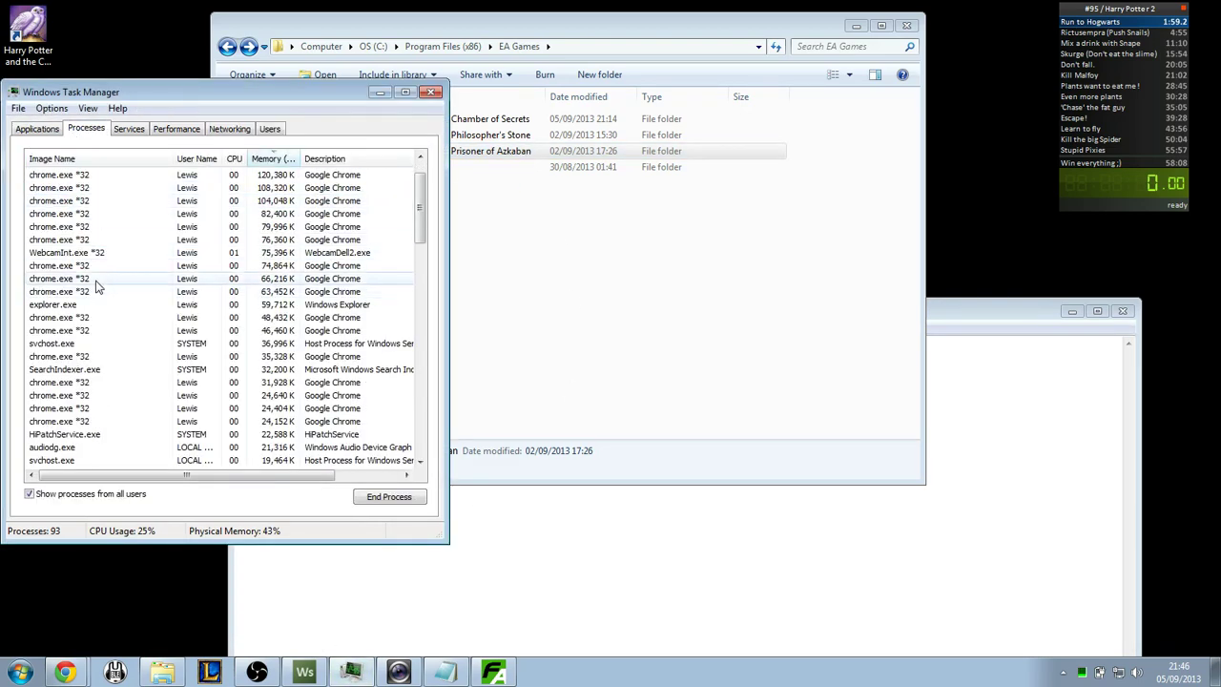
scroll(86, 381, "down", 5)
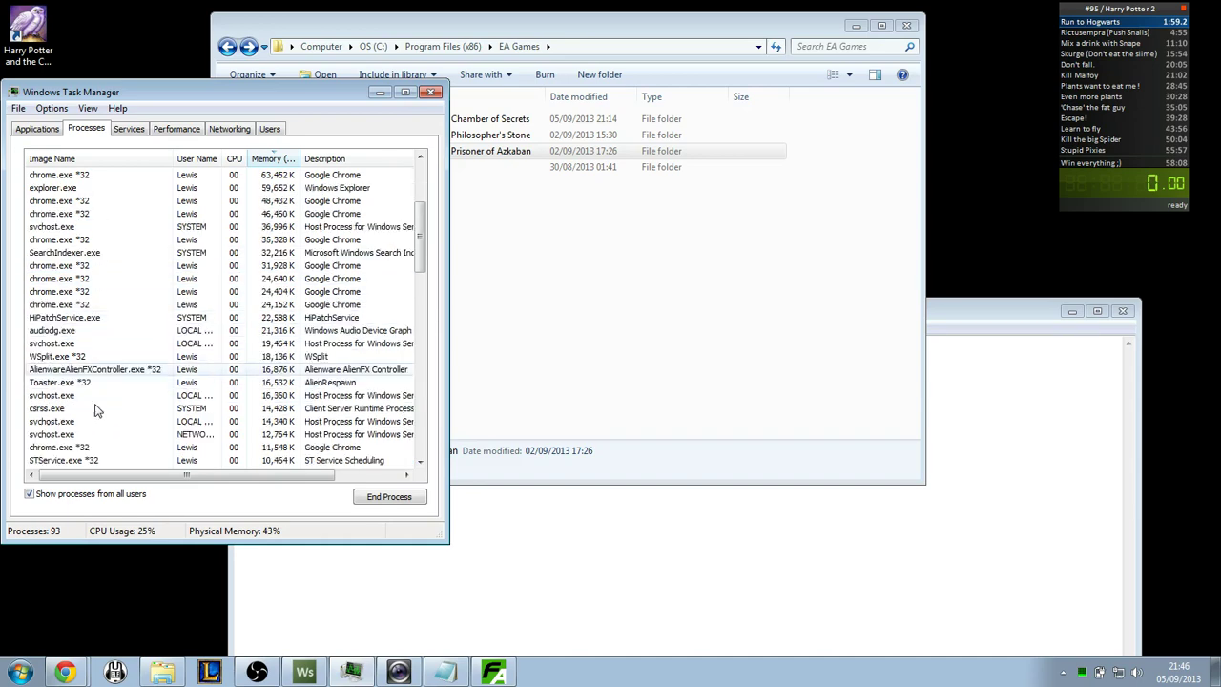
left_click(564, 542)
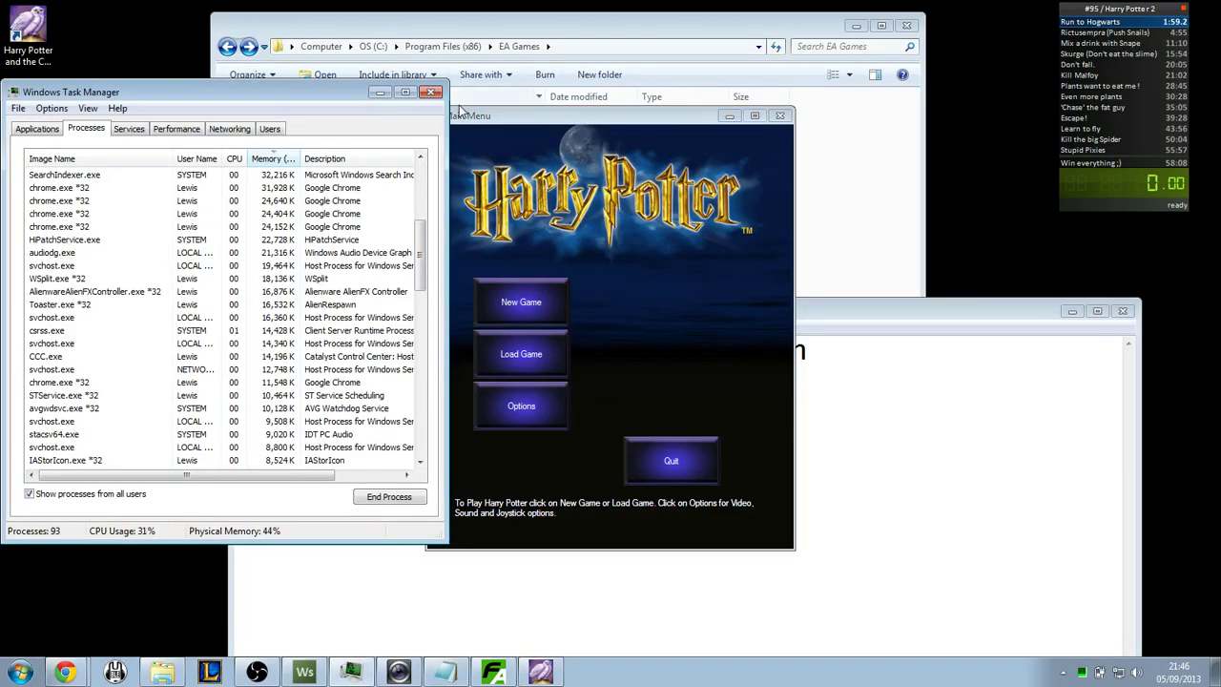
- Reposition the game window and start a new game, replacing the existing save slot
left_click(660, 266)
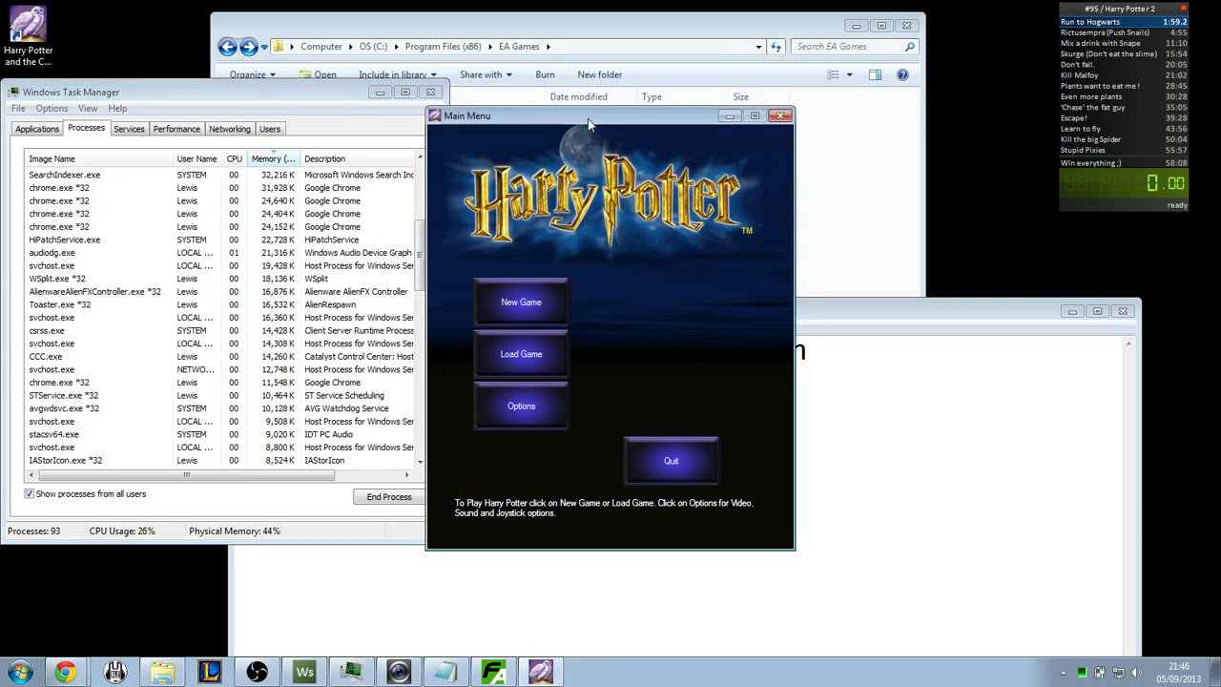
left_click_drag(579, 116, 697, 141)
left_click(380, 92)
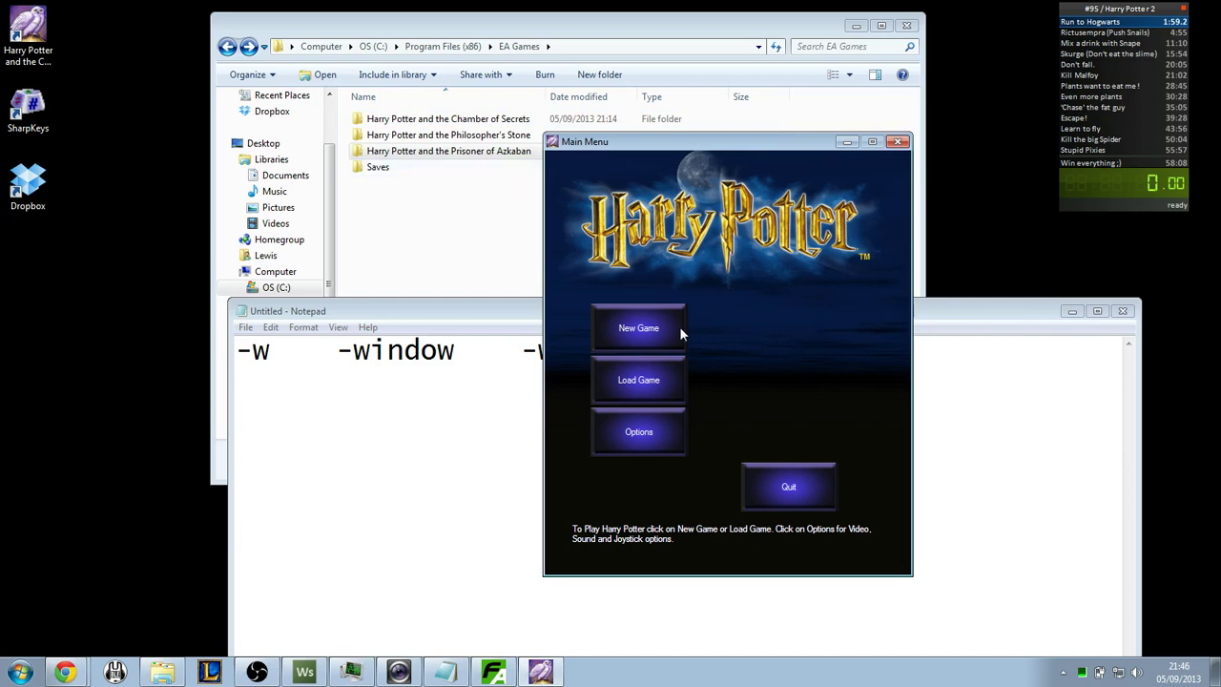
left_click_drag(647, 146, 451, 92)
left_click(455, 289)
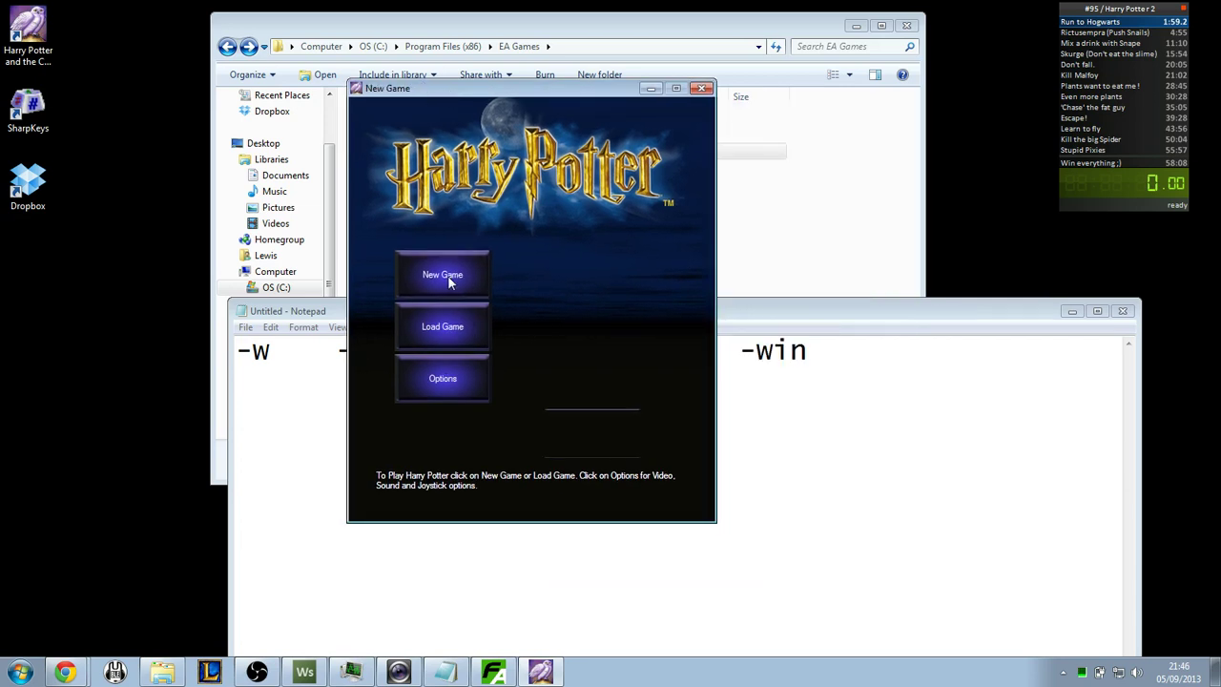
left_click(455, 286)
left_click(607, 404)
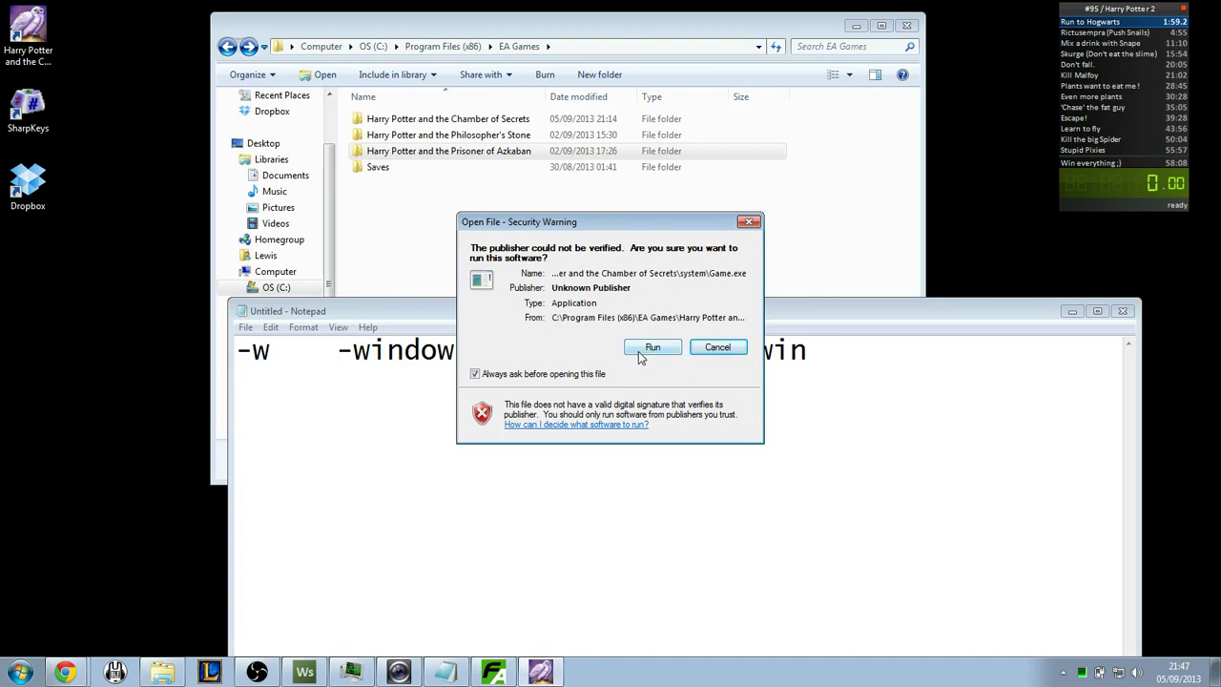
left_click(651, 347)
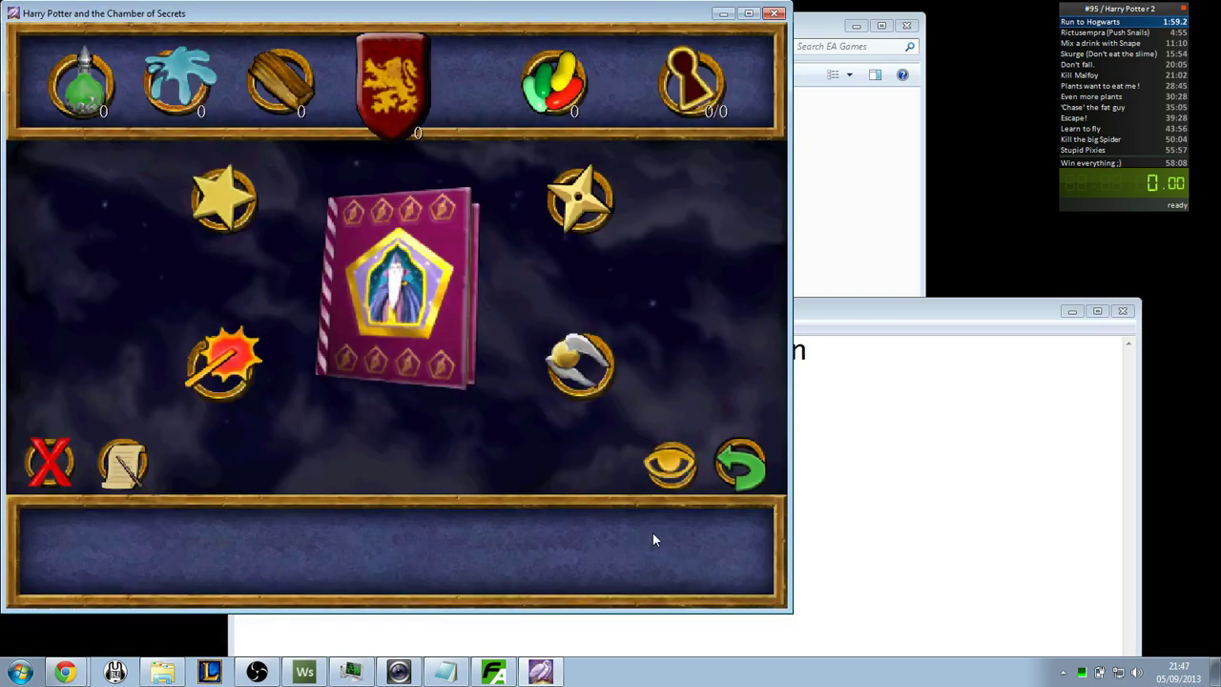
- Confirm the video resolution remains 1024x768 in settings and return to the previous menu
left_click(670, 466)
left_click(352, 198)
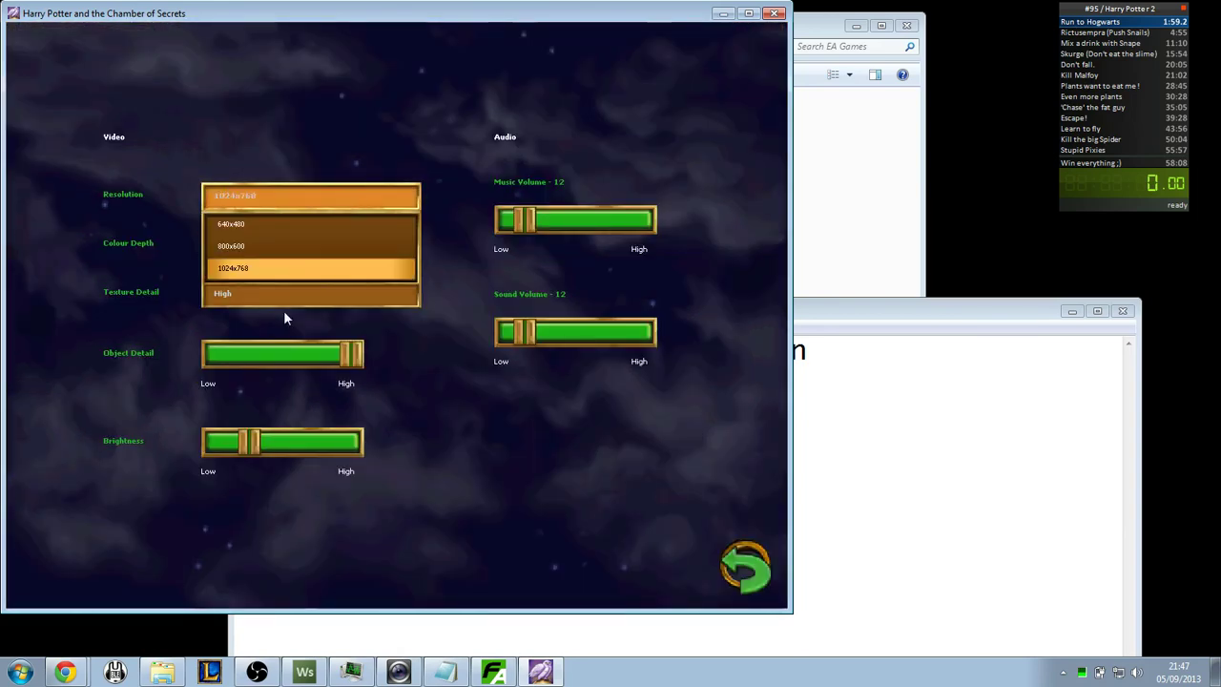
left_click(268, 194)
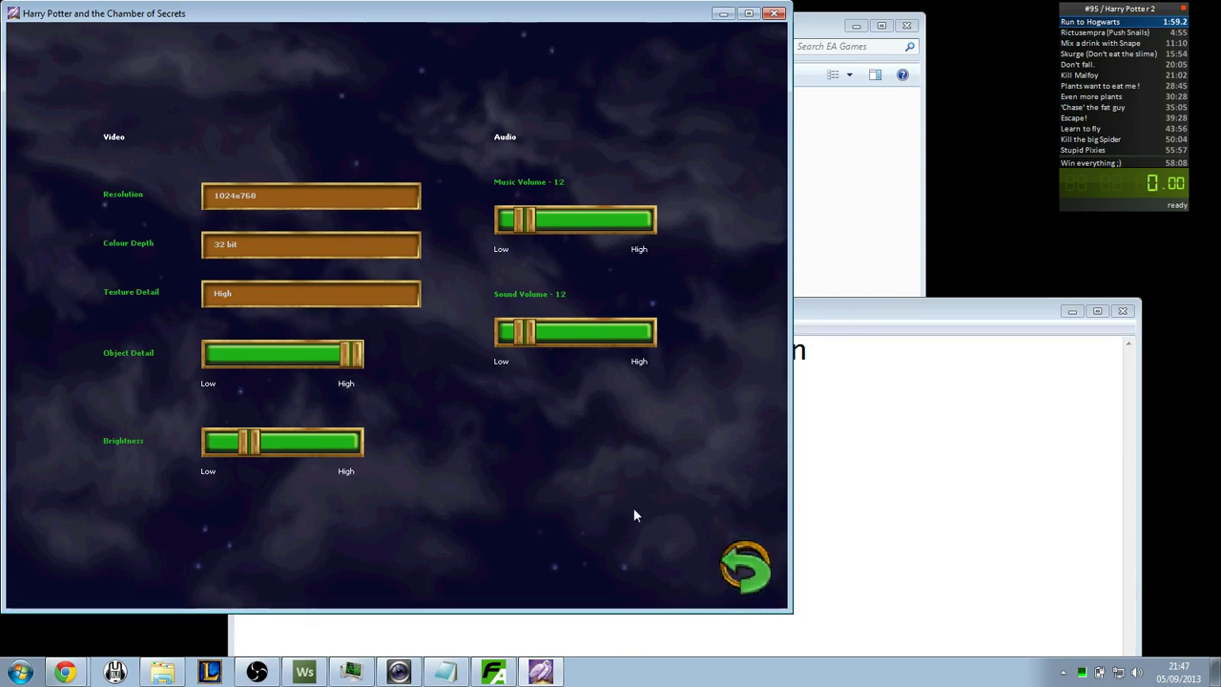
left_click(749, 572)
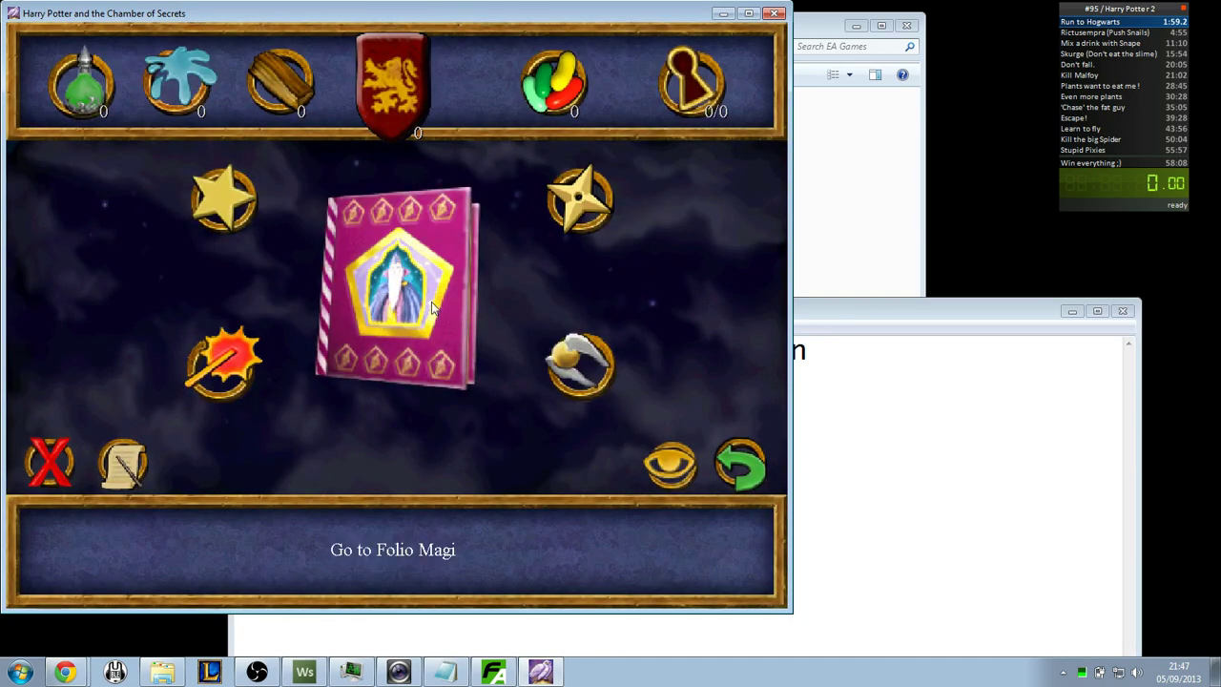
left_click(21, 673)
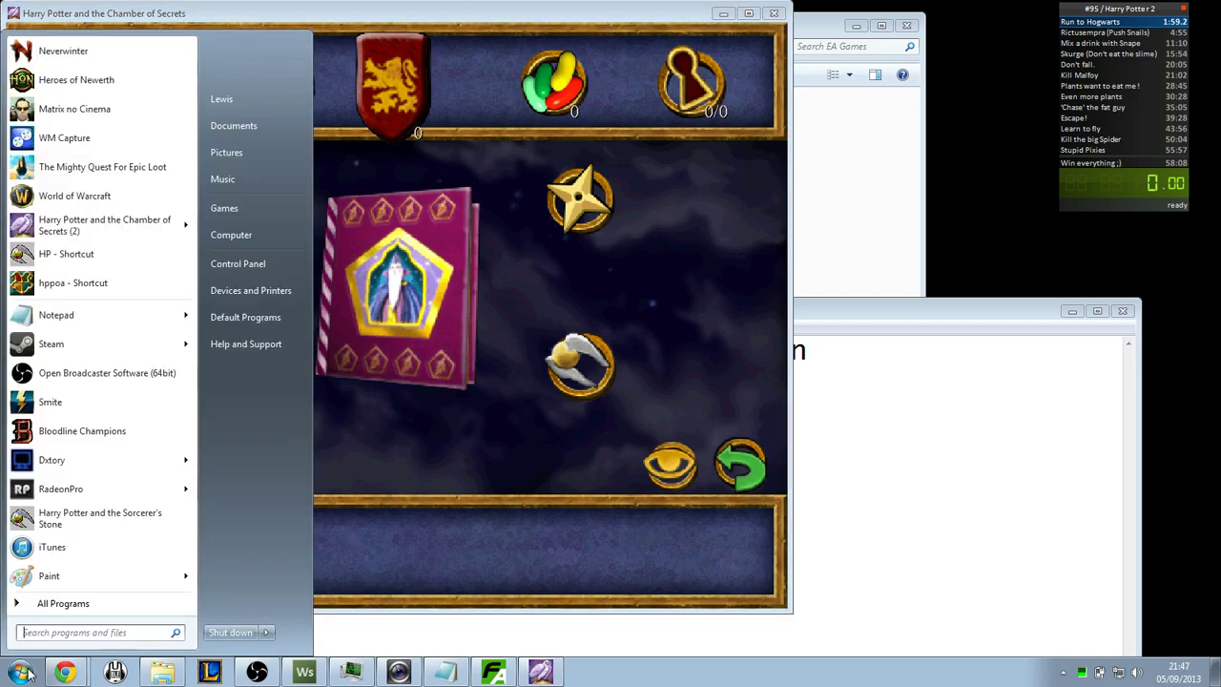
- Launch Fraps and start the Chamber of Secrets intro with the FPS counter, then skip it with Esc
type("Fraps")
left_click(107, 78)
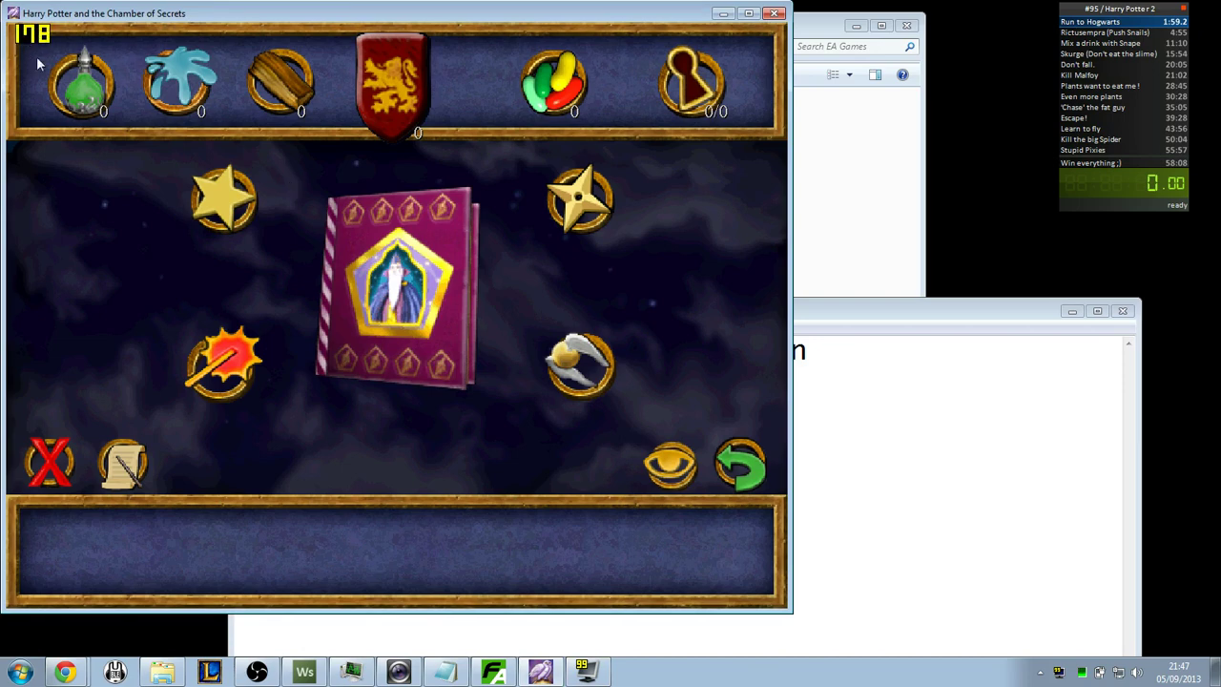
left_click(224, 200)
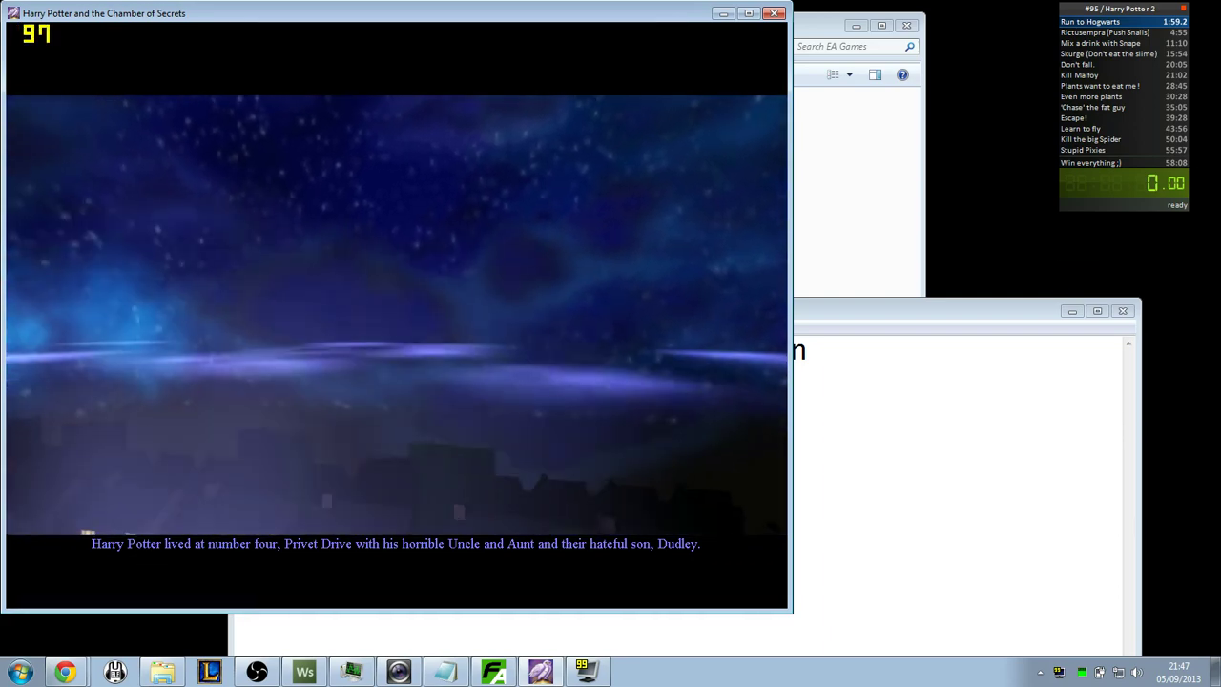
key("Escape")
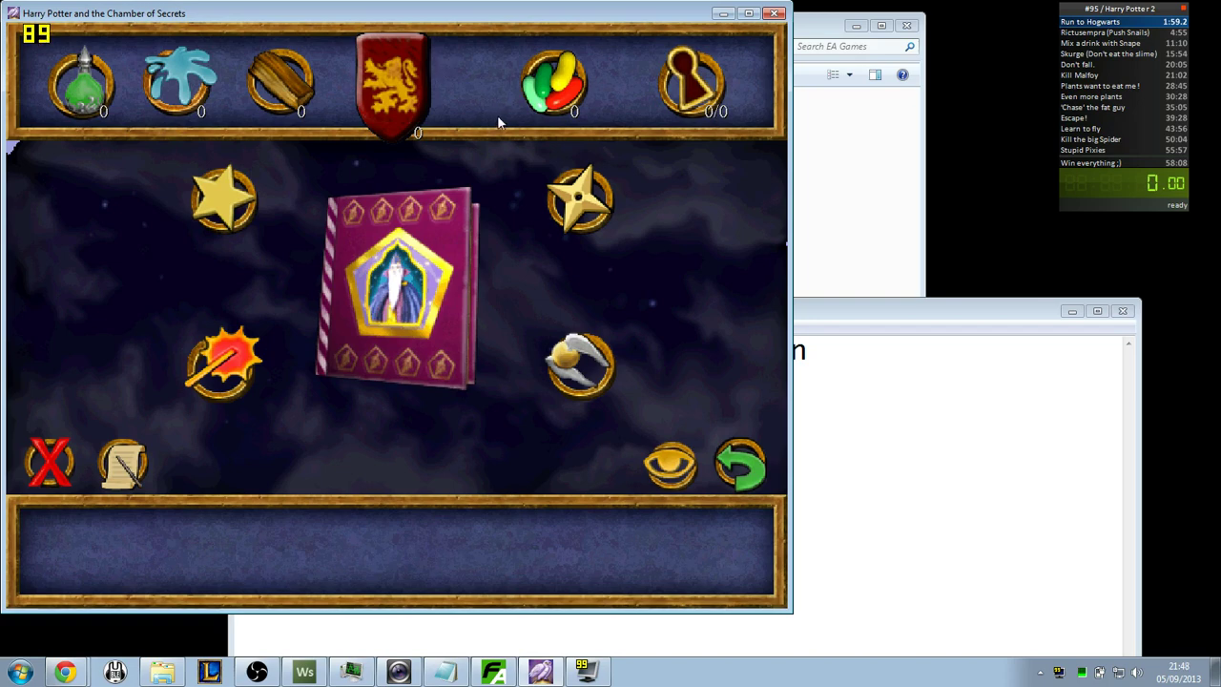
- Close the game and browse Explorer to C:\Program Files (x86)
left_click(775, 14)
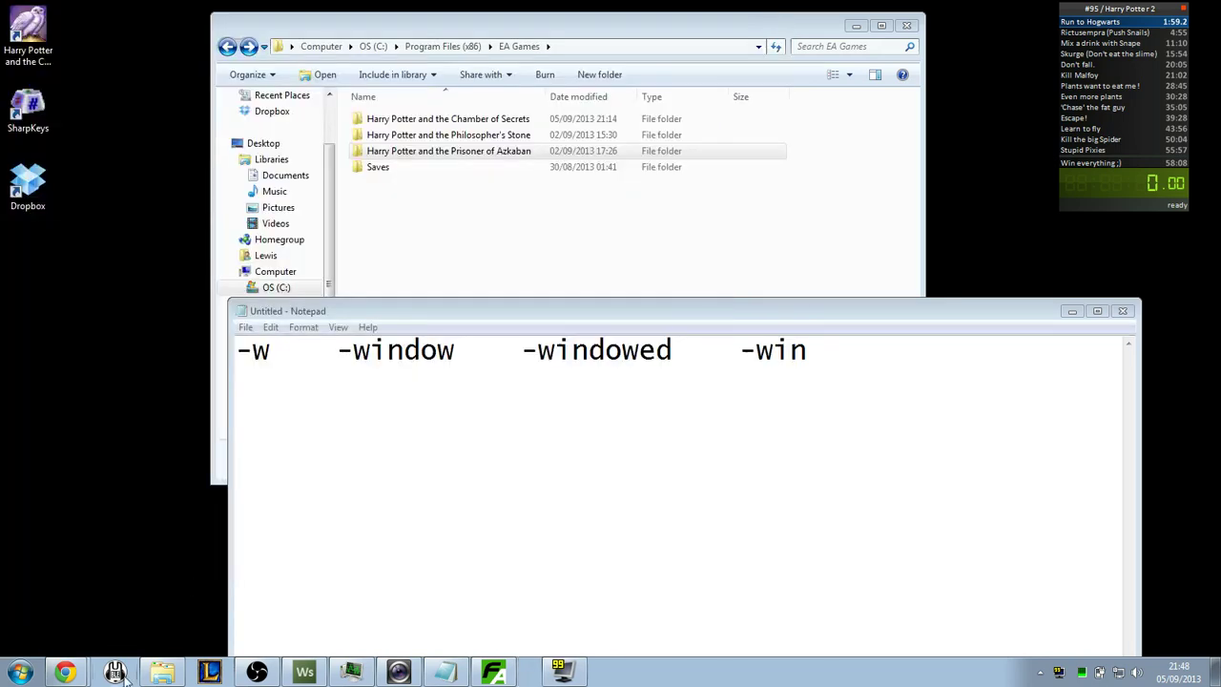
left_click(162, 671)
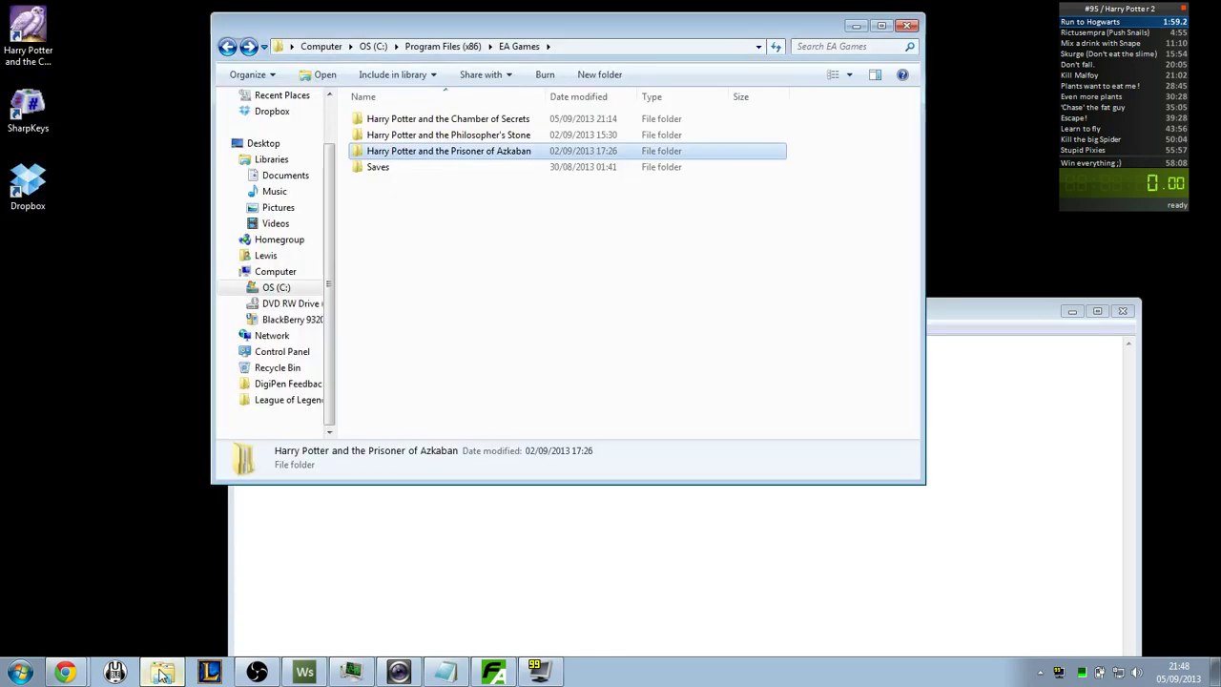
left_click(276, 287)
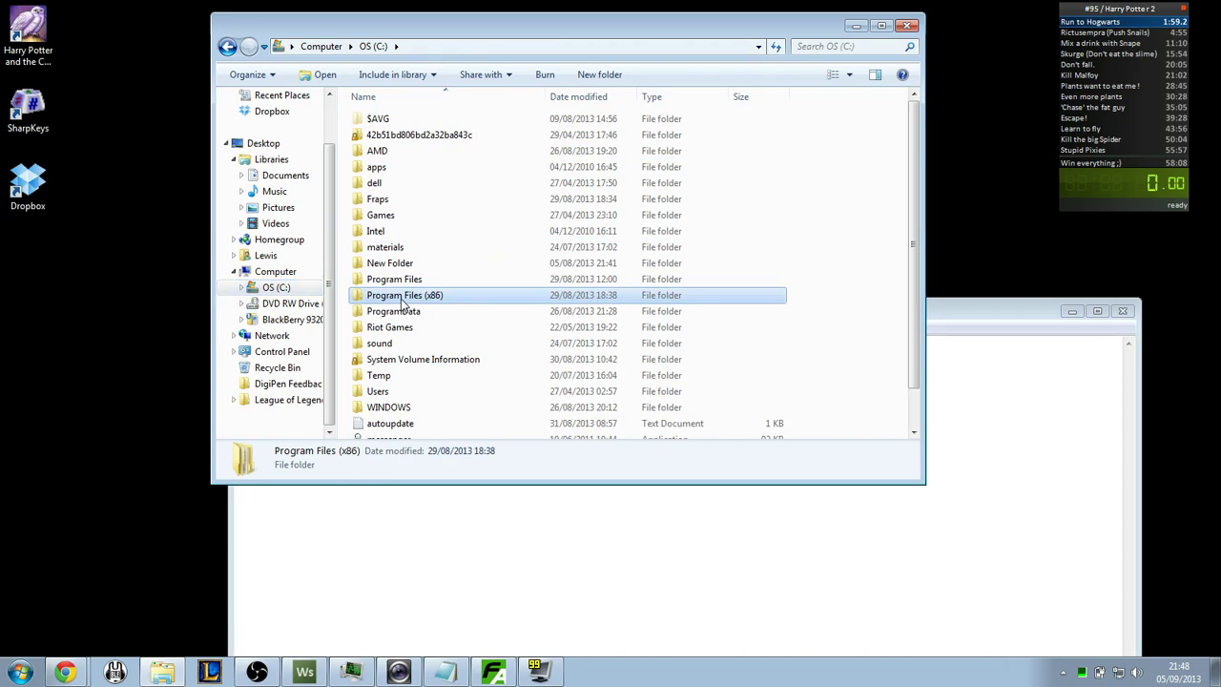
double_click(401, 297)
left_click(19, 672)
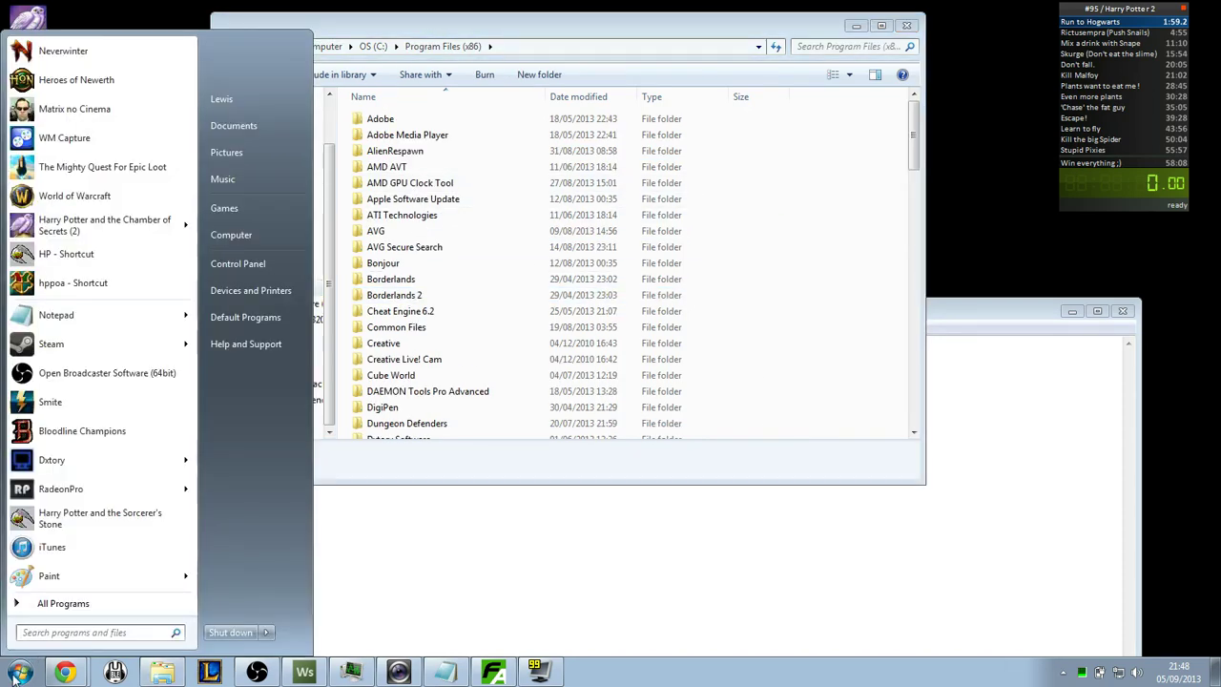
- Open Dxtory Software > Dxtory2.0 and launch Dxtory, continuing past the trial notice
left_click(19, 672)
left_click(418, 327)
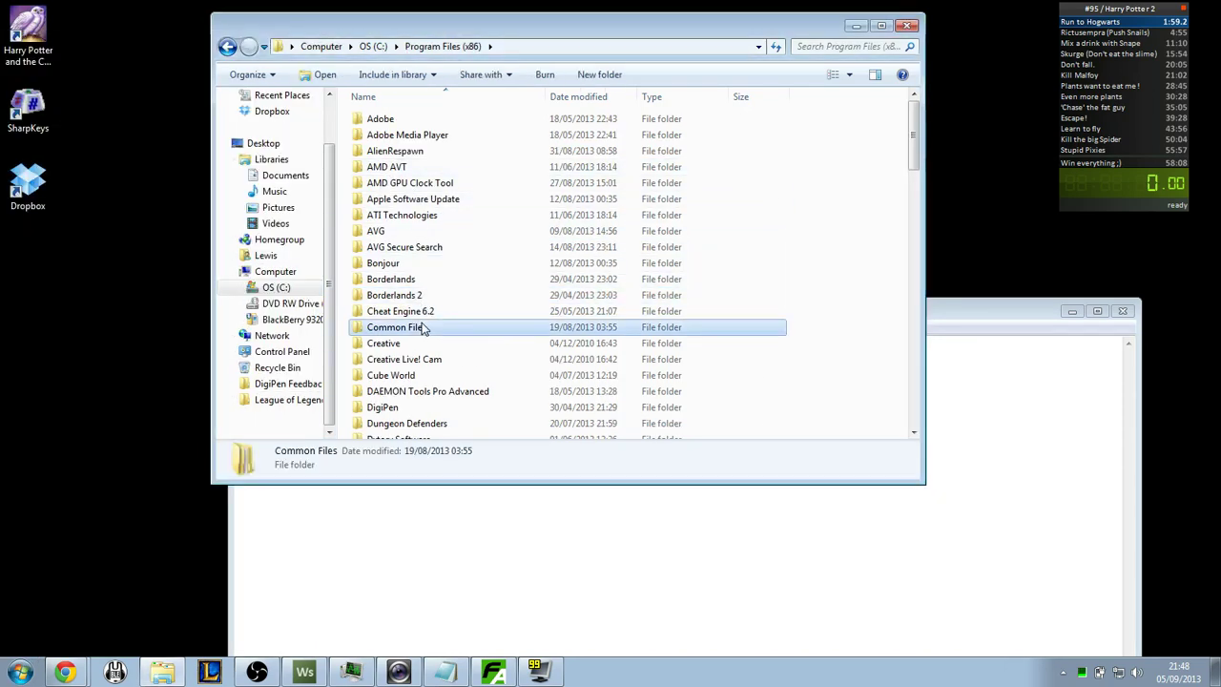
scroll(419, 267, "down", 3)
double_click(408, 301)
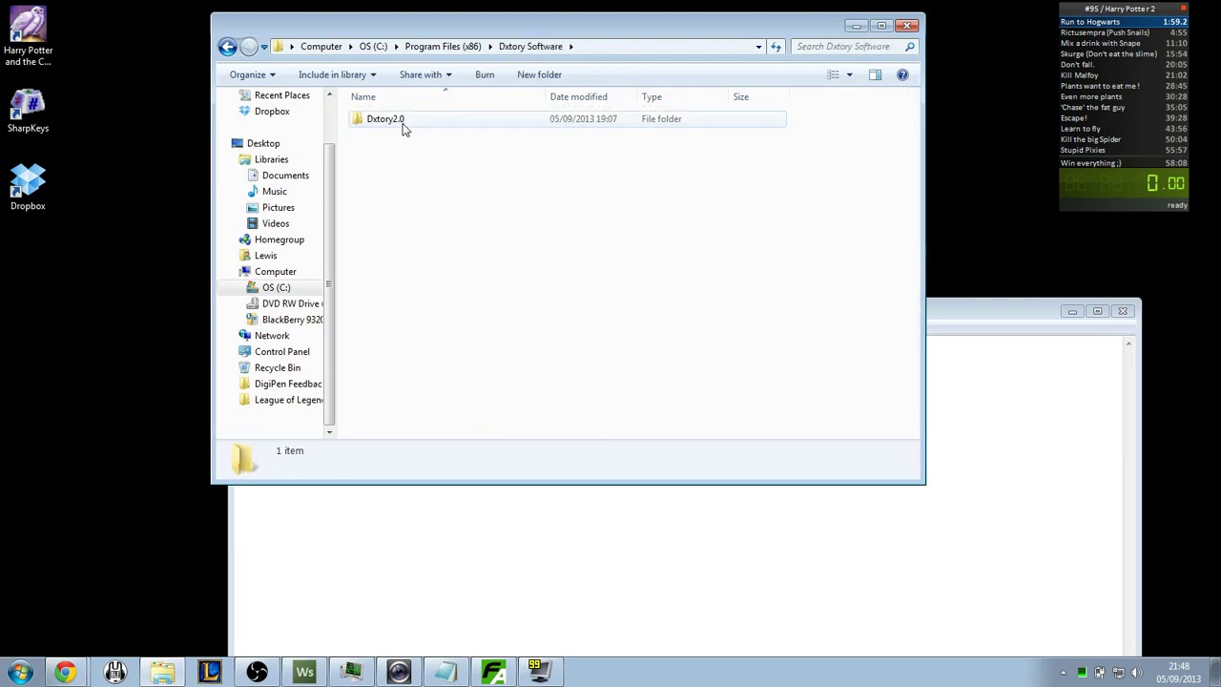
double_click(401, 122)
left_click(382, 281)
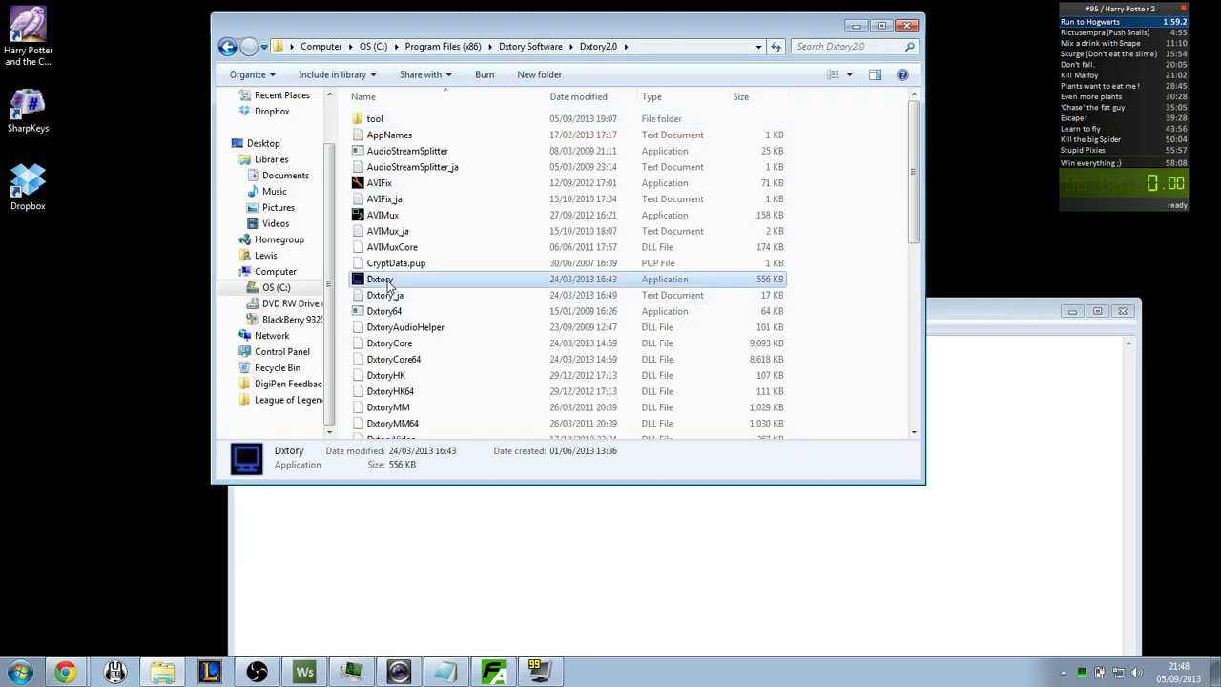
double_click(381, 281)
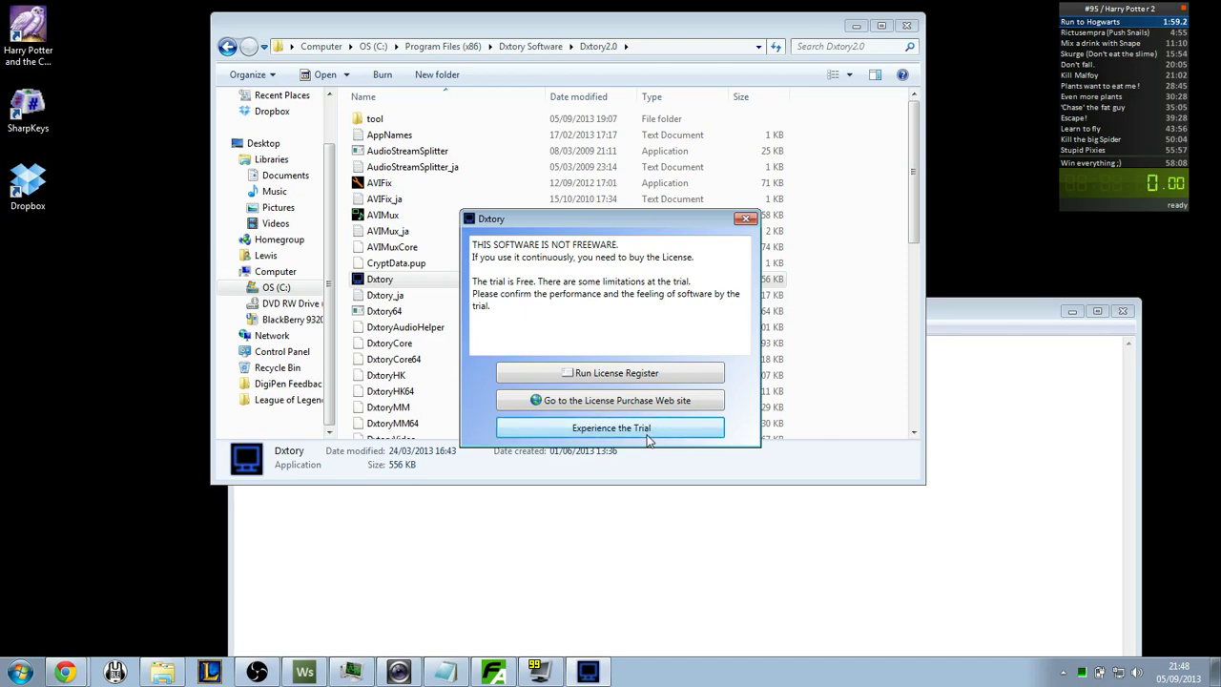
left_click(611, 427)
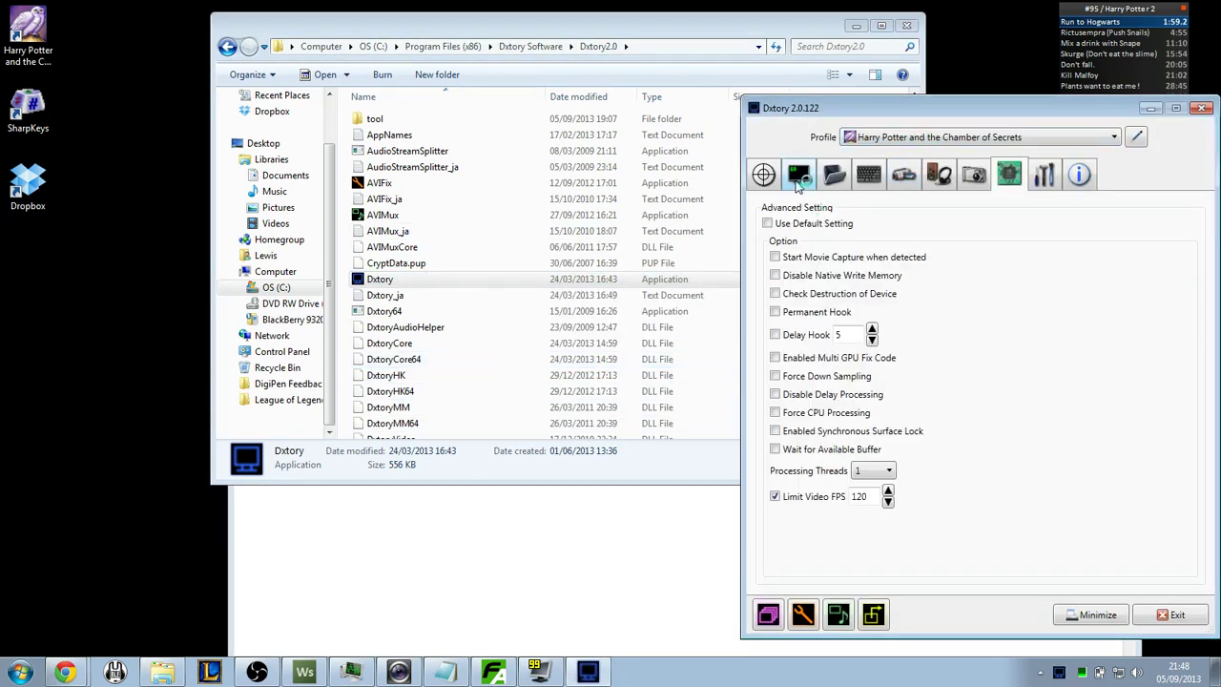
- Look over Dxtory's Overlay and Target settings for the Chamber of Secrets profile
left_click(796, 180)
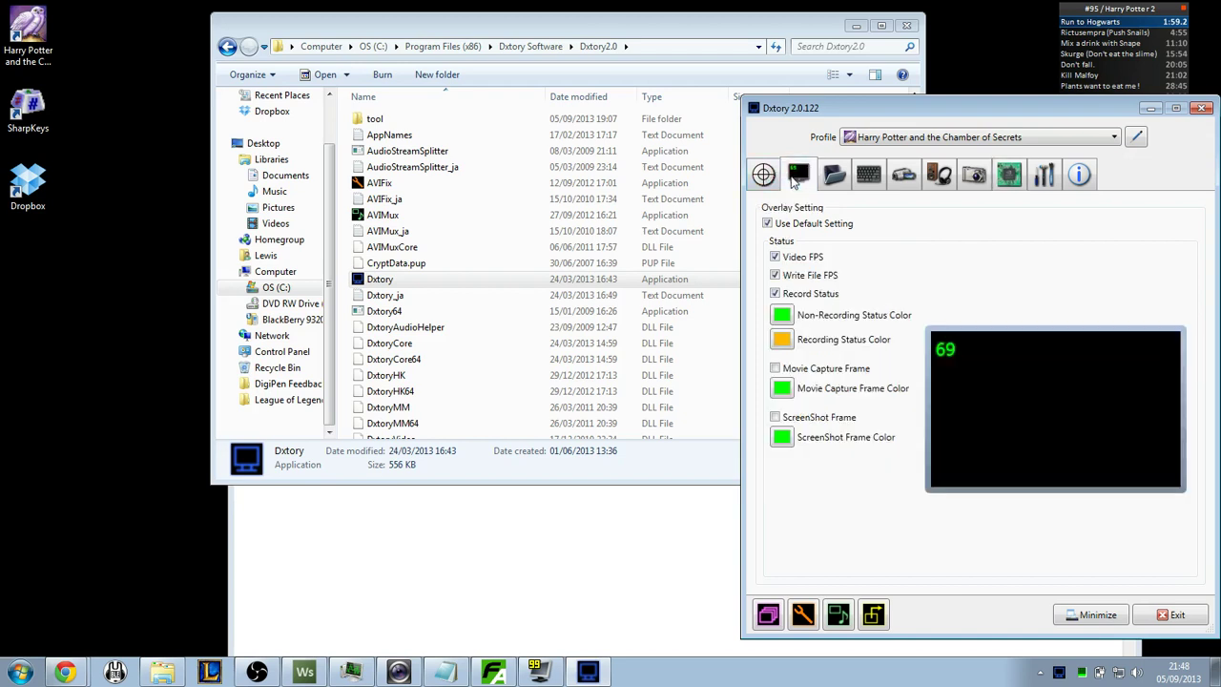
left_click(774, 180)
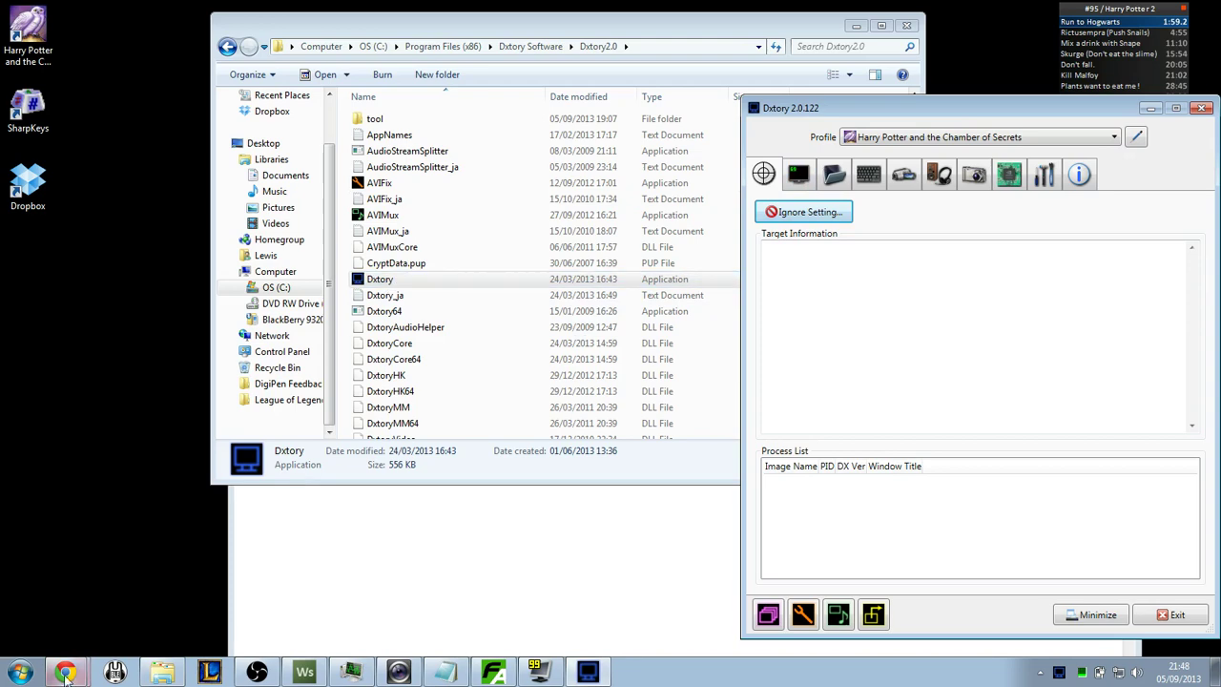
left_click(21, 673)
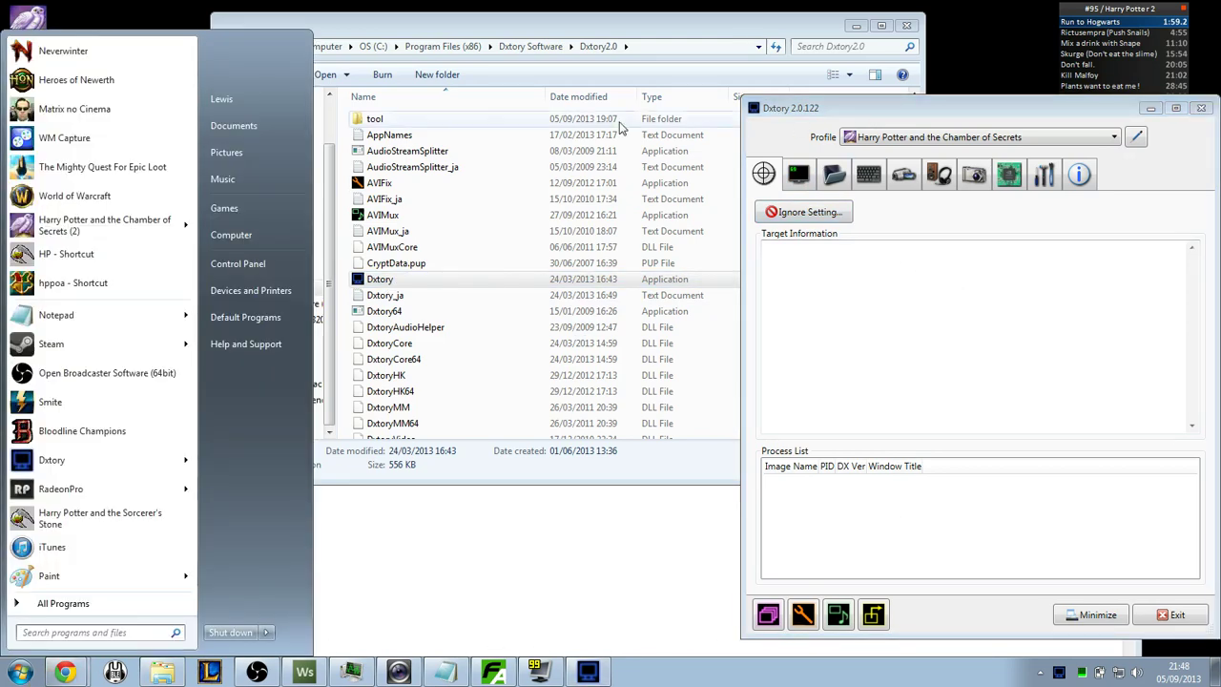
- Launch Harry Potter and the Chamber of Secrets, approve both security prompts, and start a new game
left_click(86, 227)
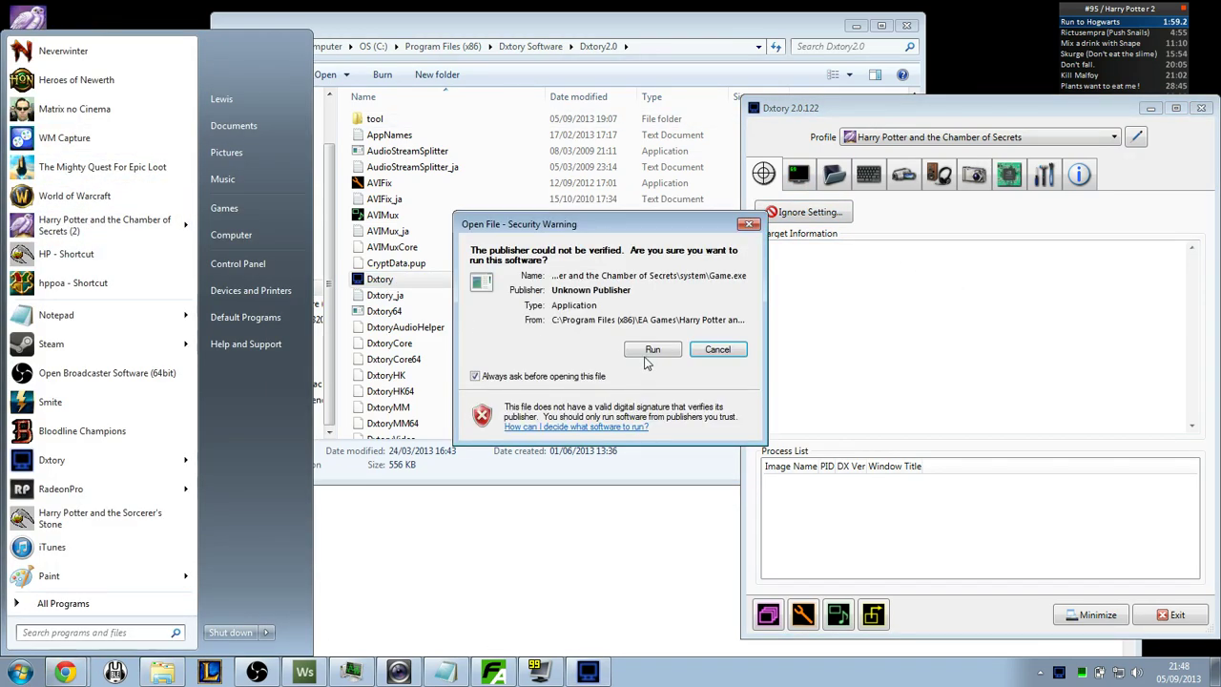
left_click(650, 351)
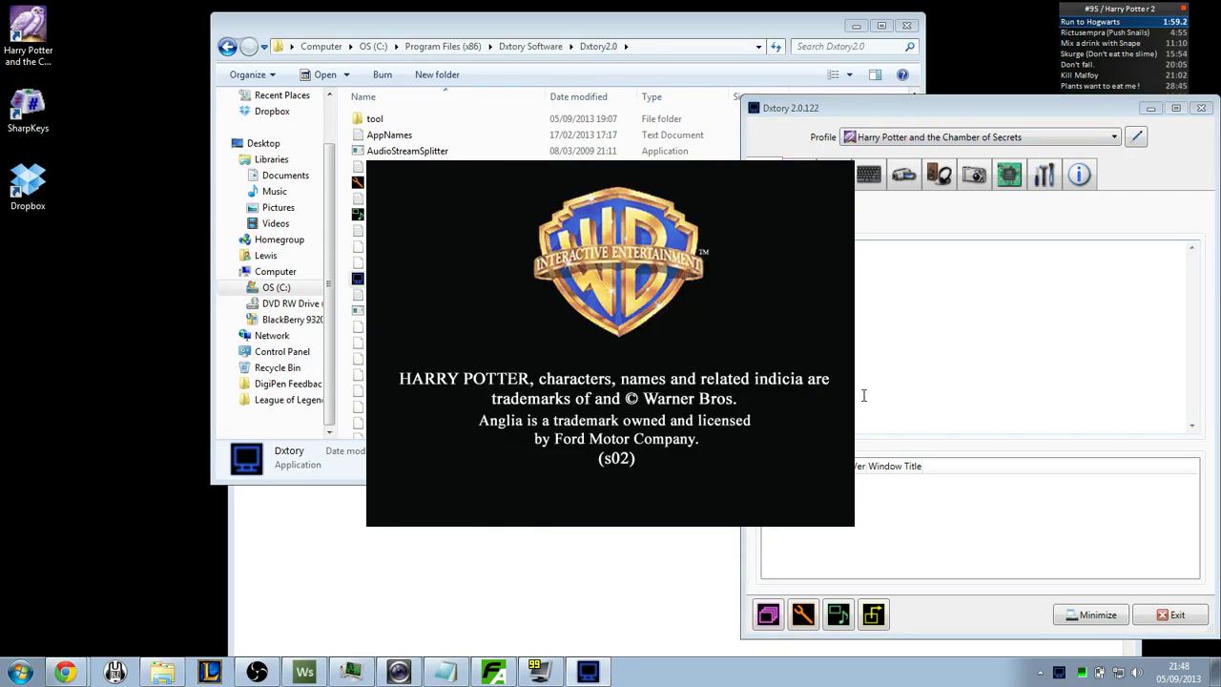
left_click(668, 349)
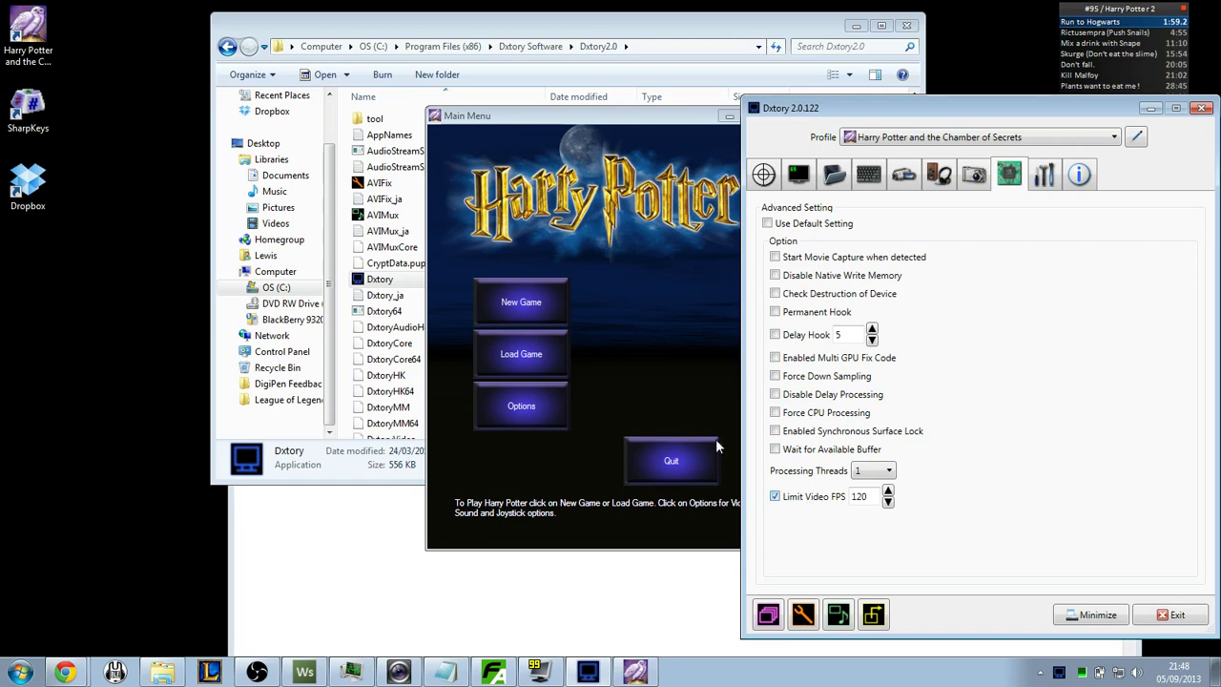
left_click(505, 301)
- Pick a save slot, confirm, and skip the intro title to reach the folio menu
left_click(496, 299)
left_click(649, 348)
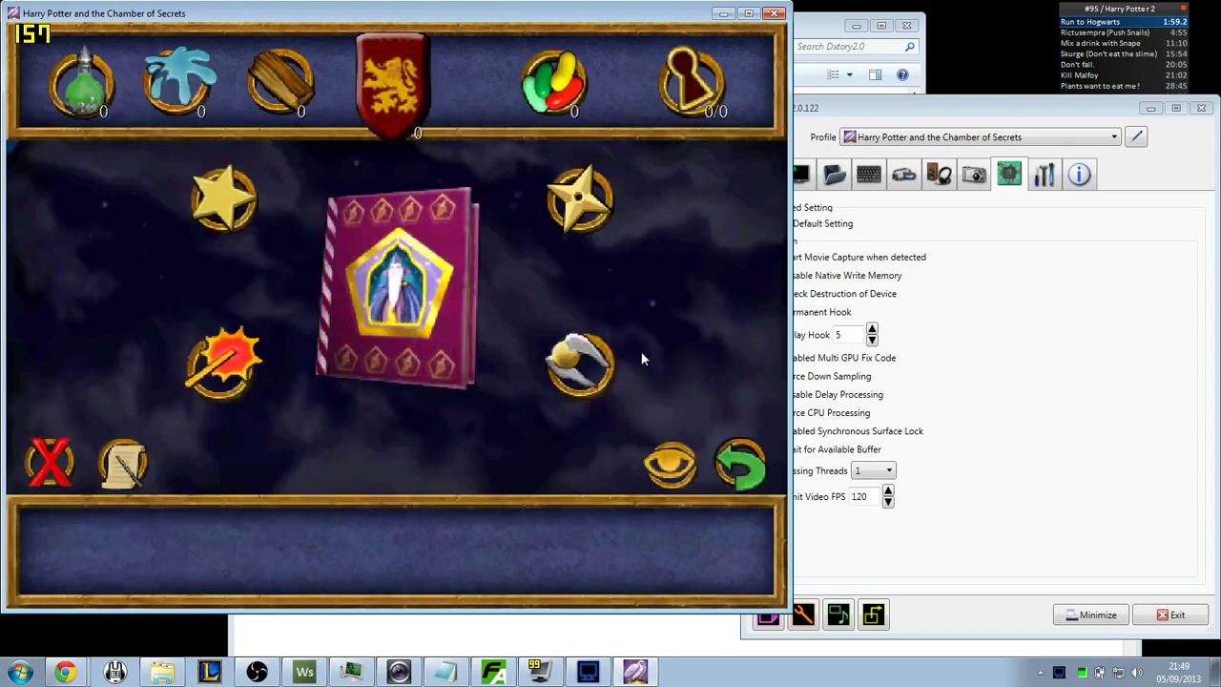
key("super")
left_click(1132, 151)
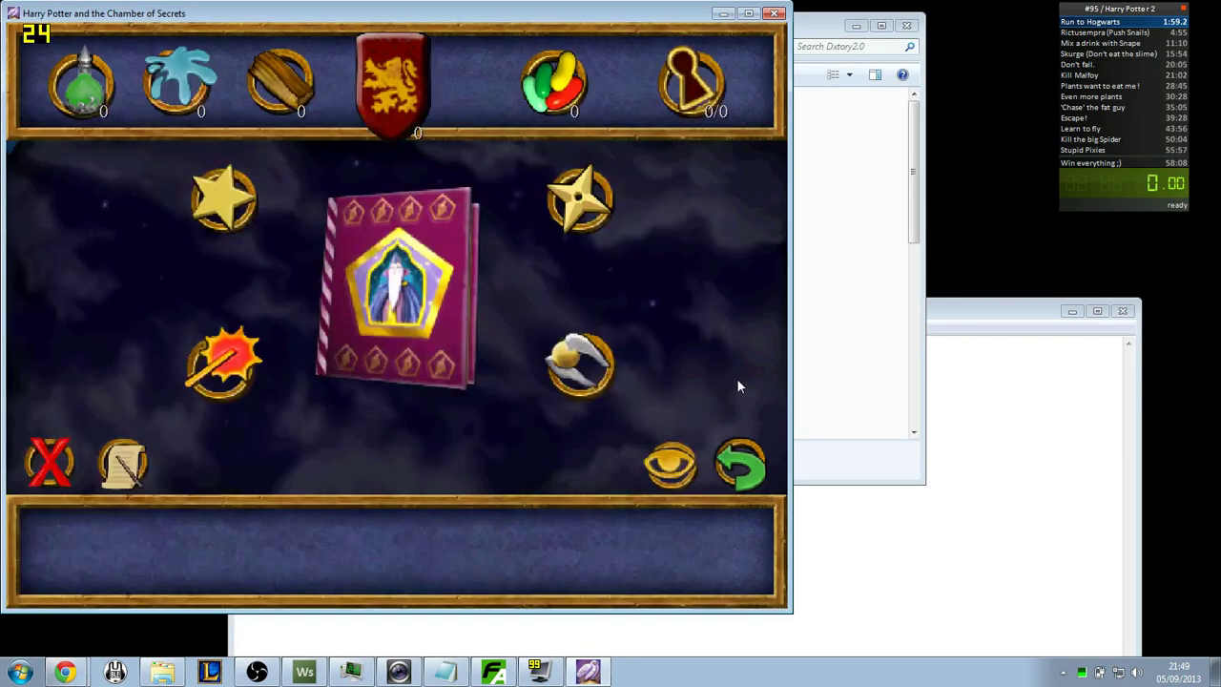
left_click(21, 672)
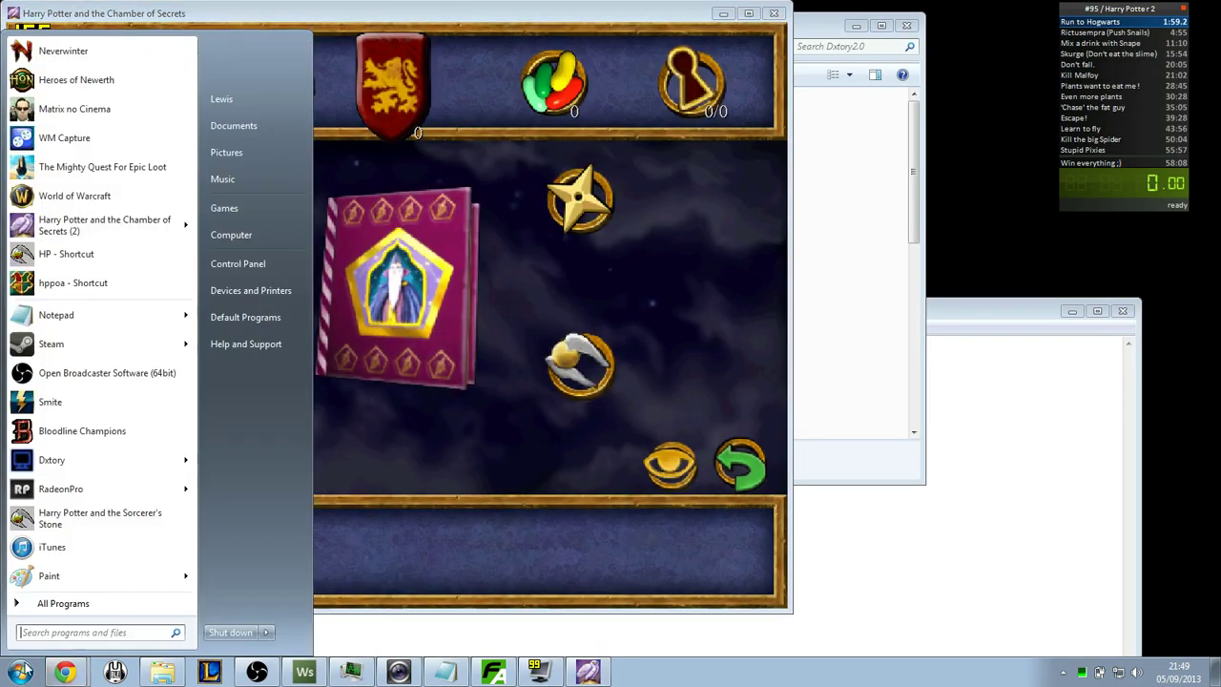
- Relaunch Dxtory from the program list and wait out its trial notice countdown
left_click(65, 462)
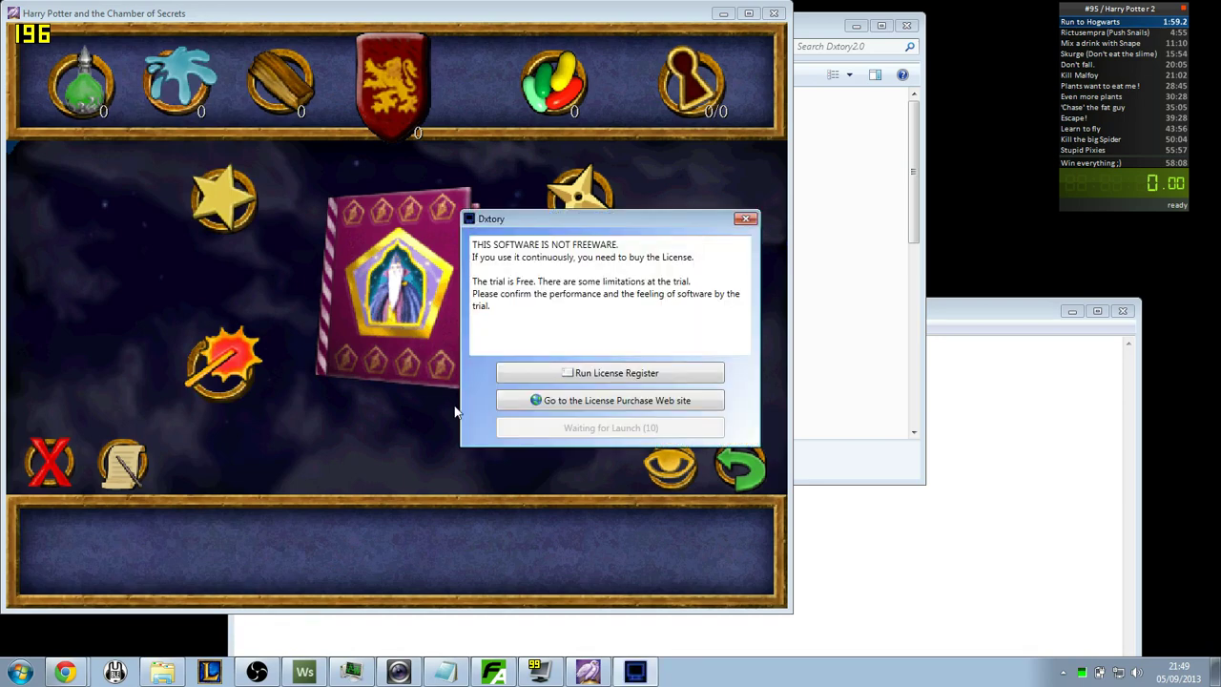
left_click(542, 676)
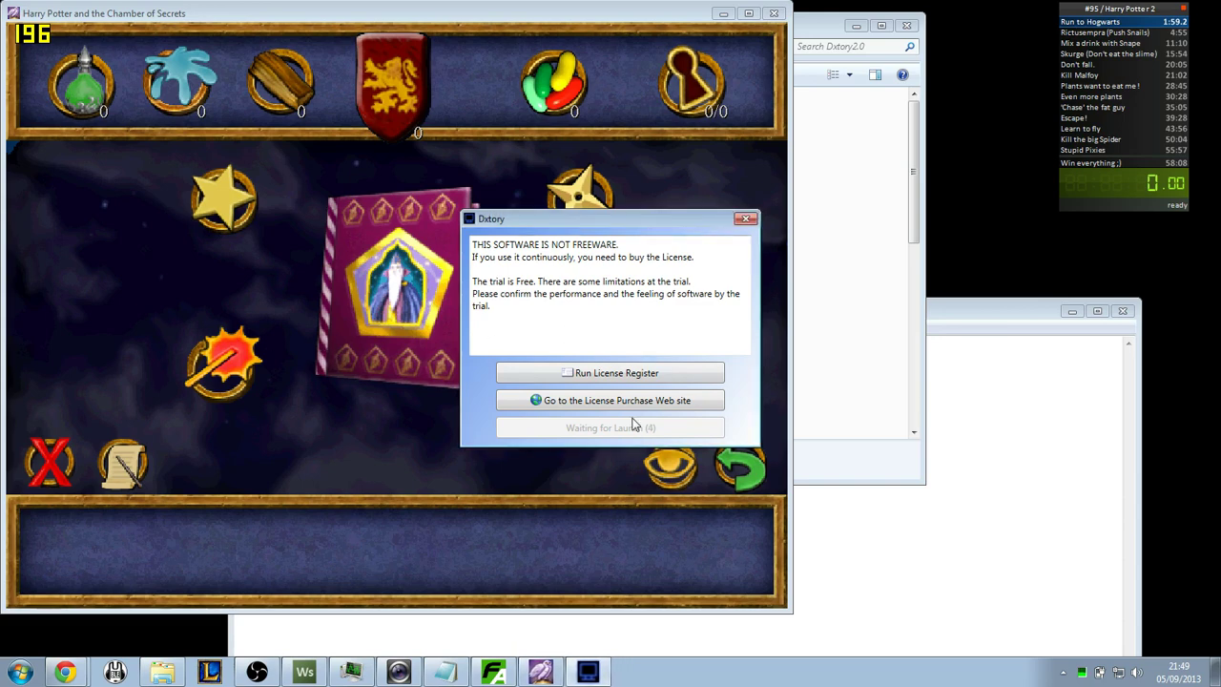
left_click(382, 464)
key("super")
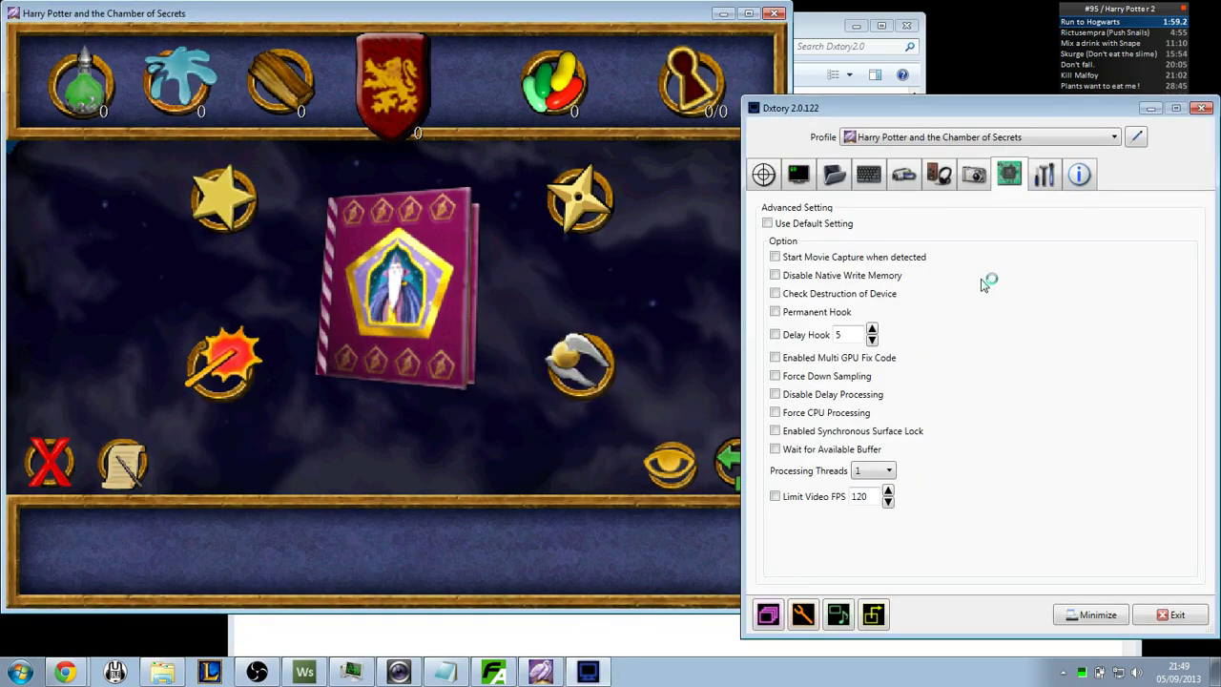
- Show Dxtory's Target Information confirming Game.exe is hooked as DX7 at 1024x768
left_click(392, 459)
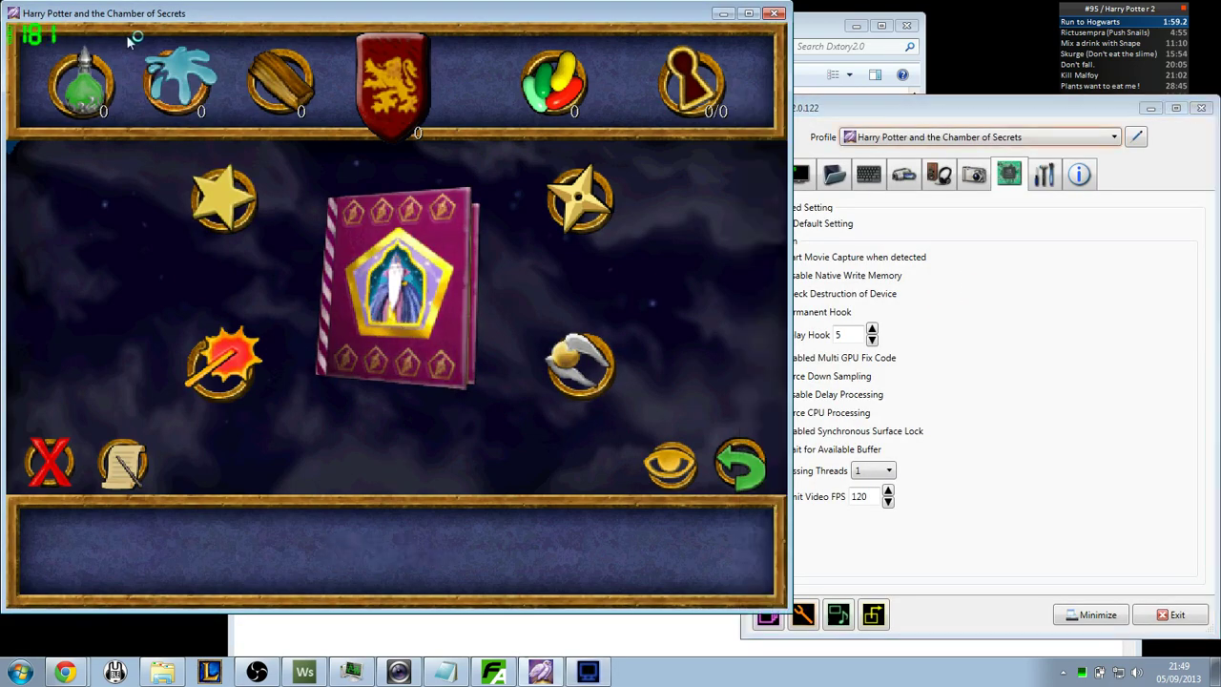
left_click(763, 173)
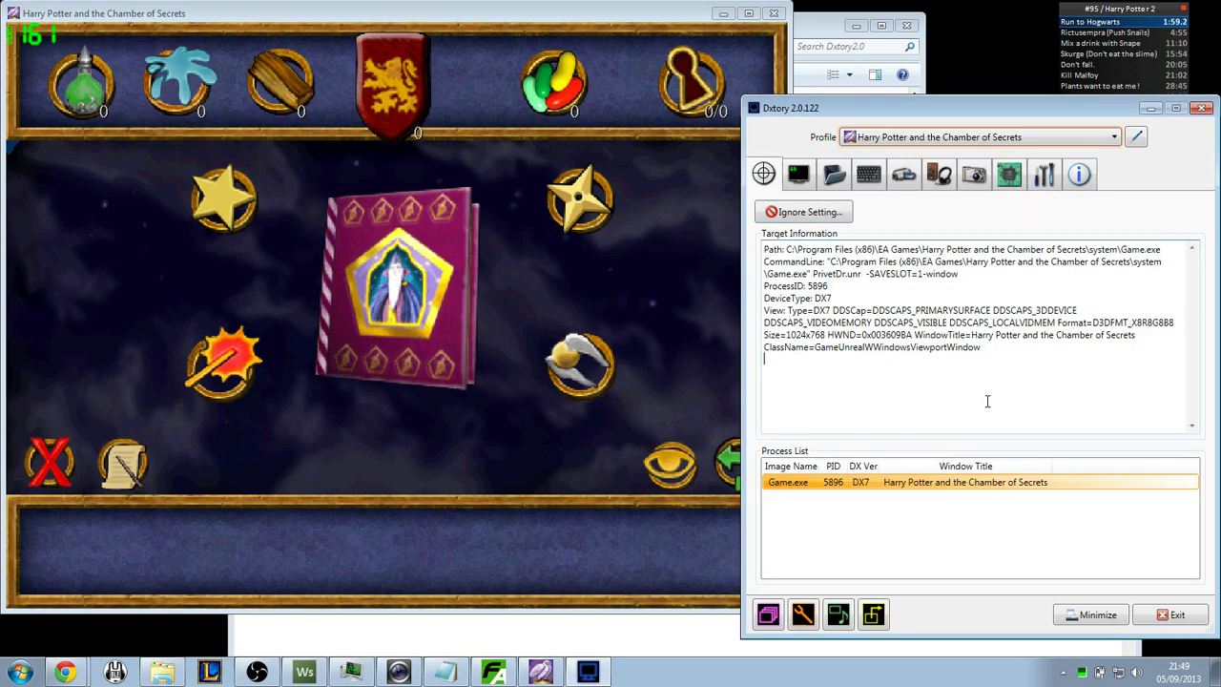
left_click_drag(987, 401, 763, 247)
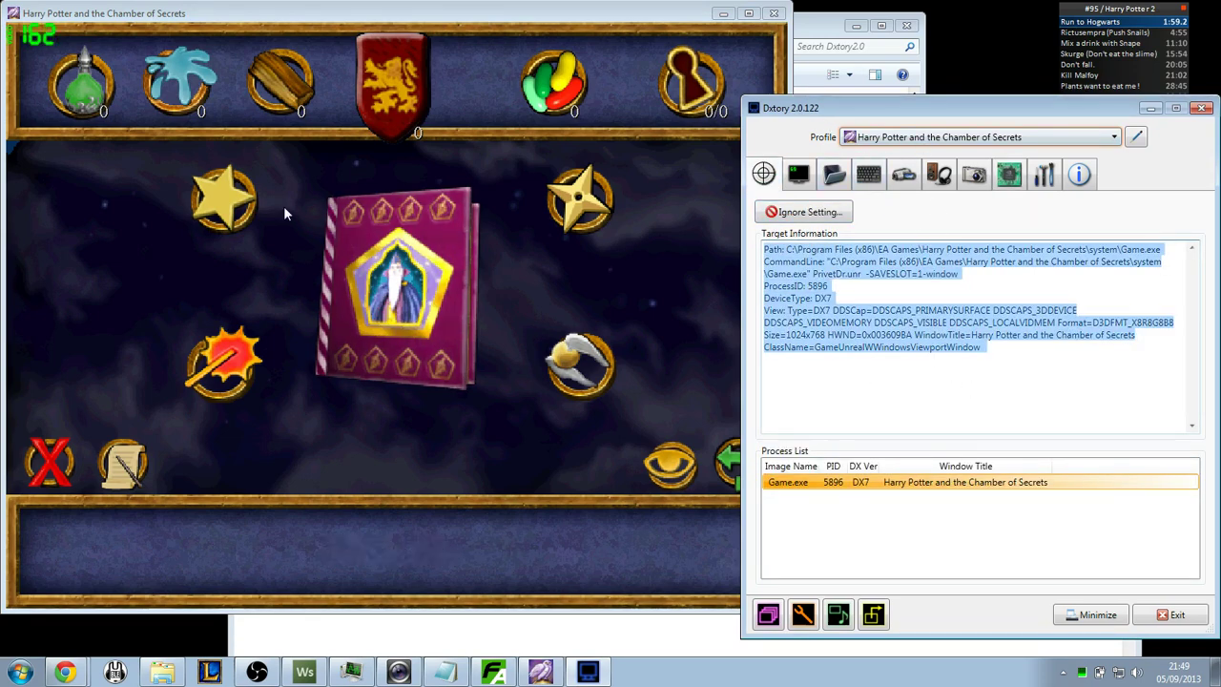
left_click(224, 197)
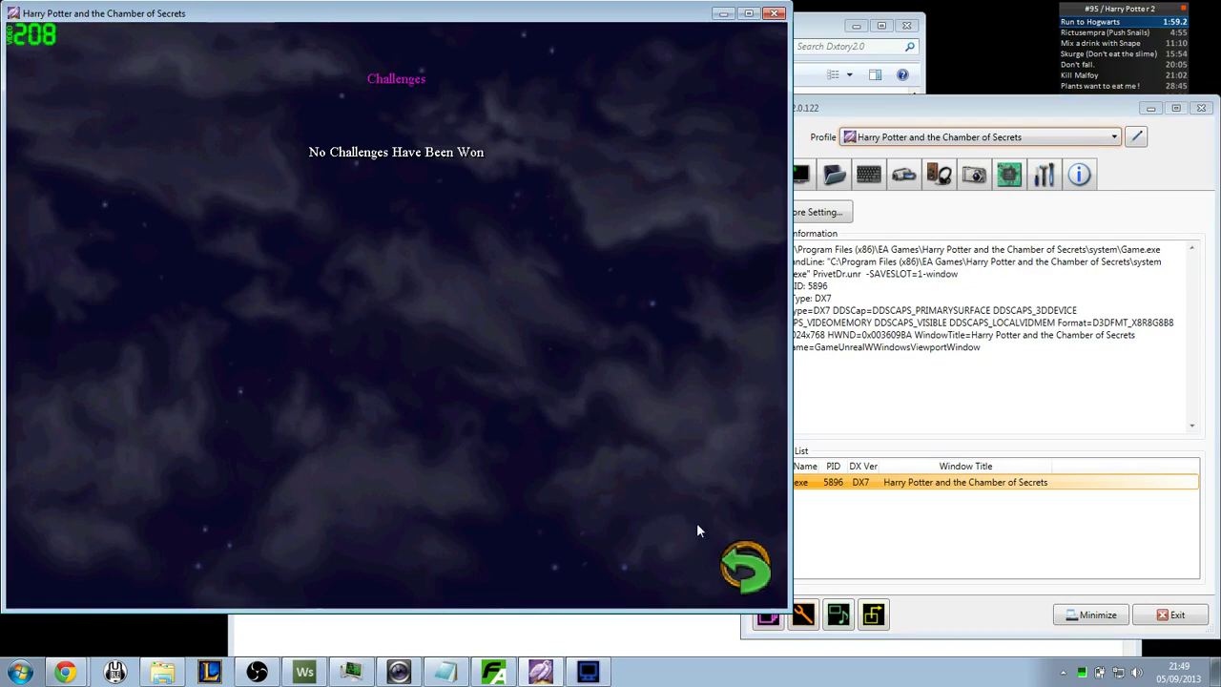
left_click(743, 565)
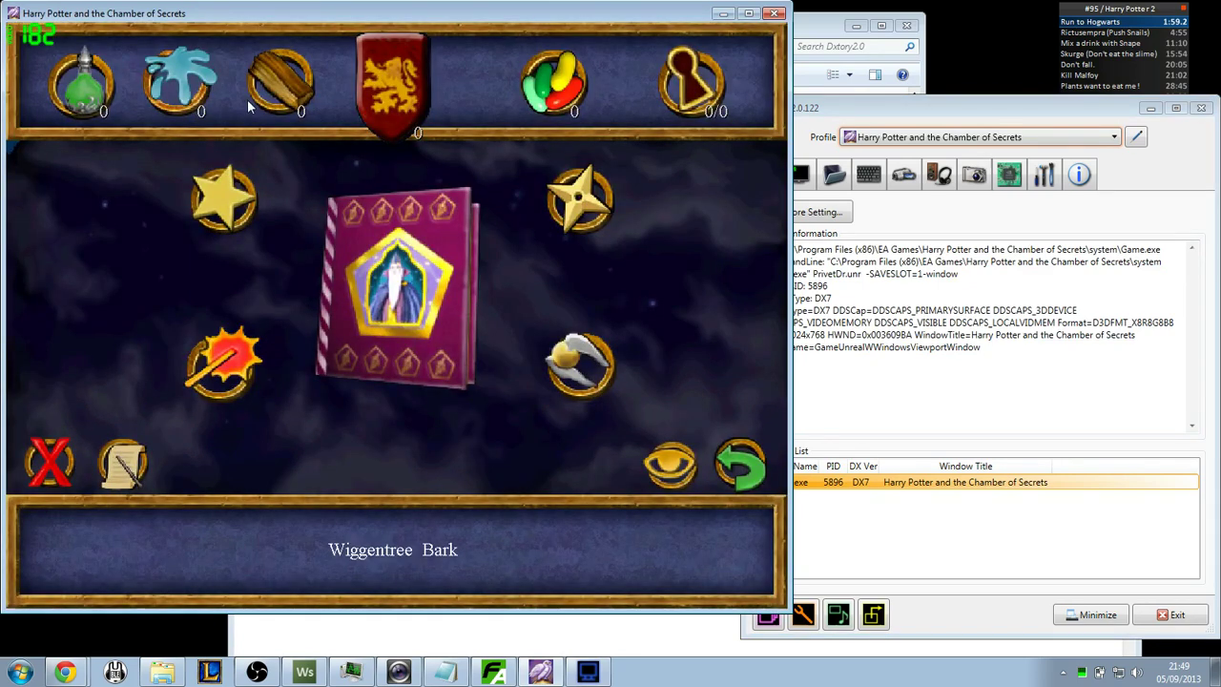
left_click(970, 347)
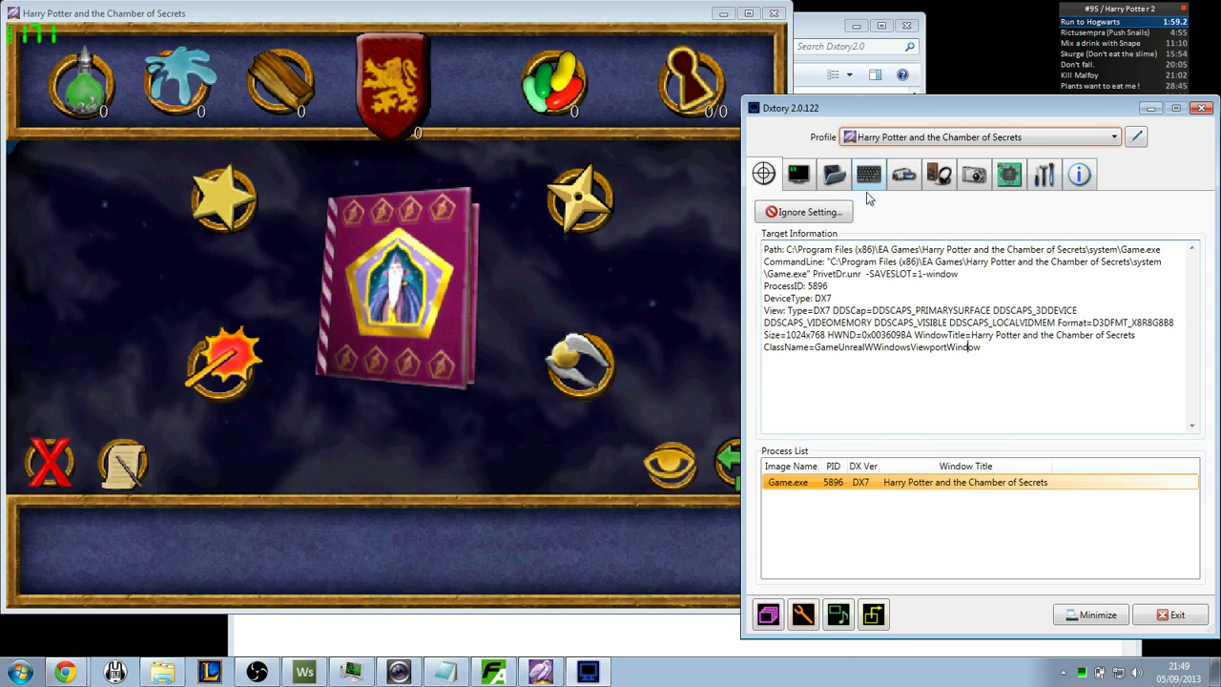
- Check Dxtory's Overlay and Movie settings, including the Frame Rate box, then return to Advanced Settings
left_click(806, 181)
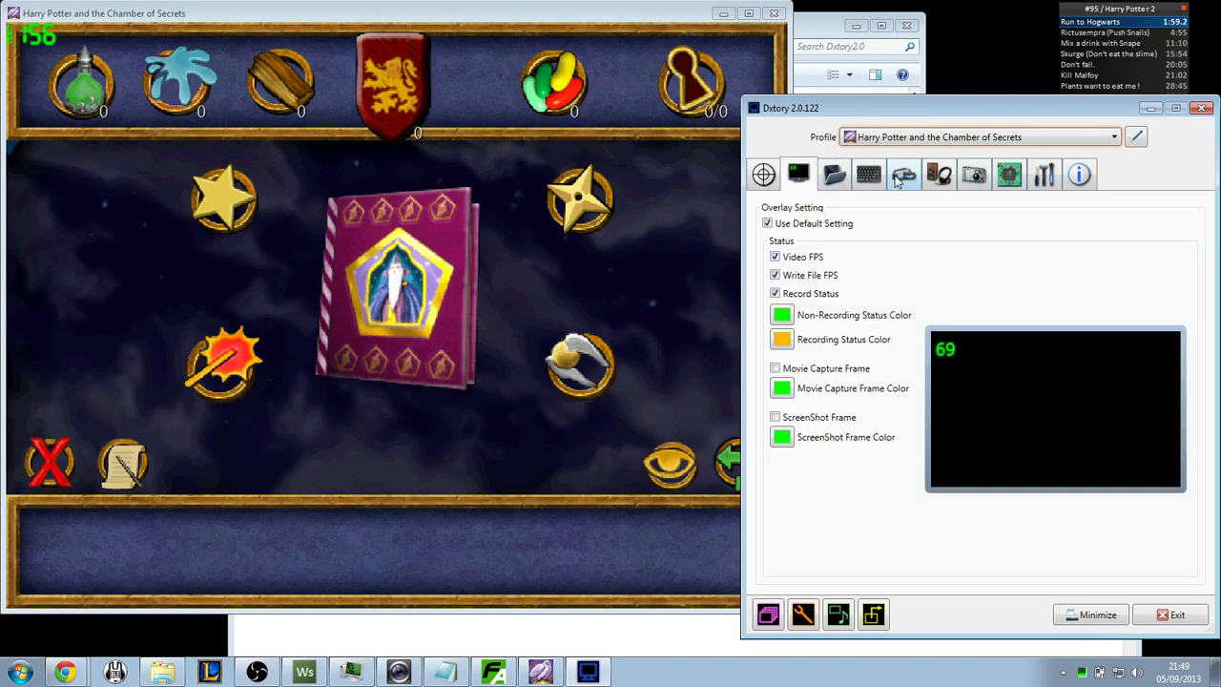
left_click(904, 175)
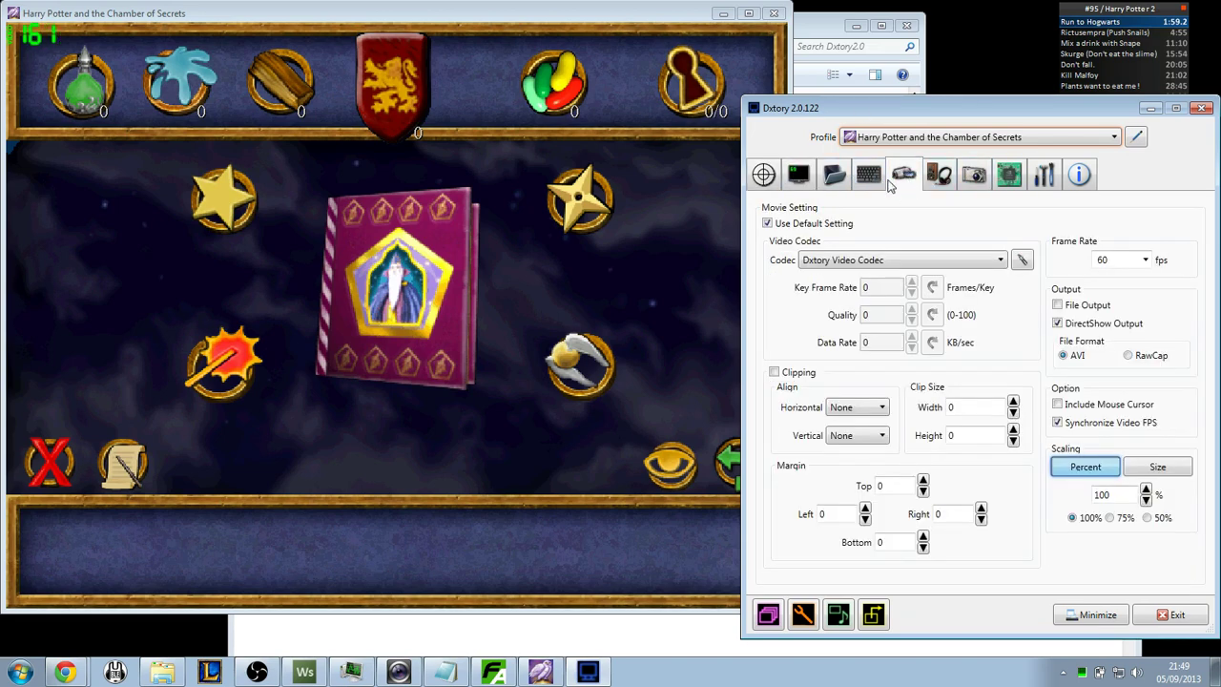
left_click(1148, 262)
left_click(1011, 176)
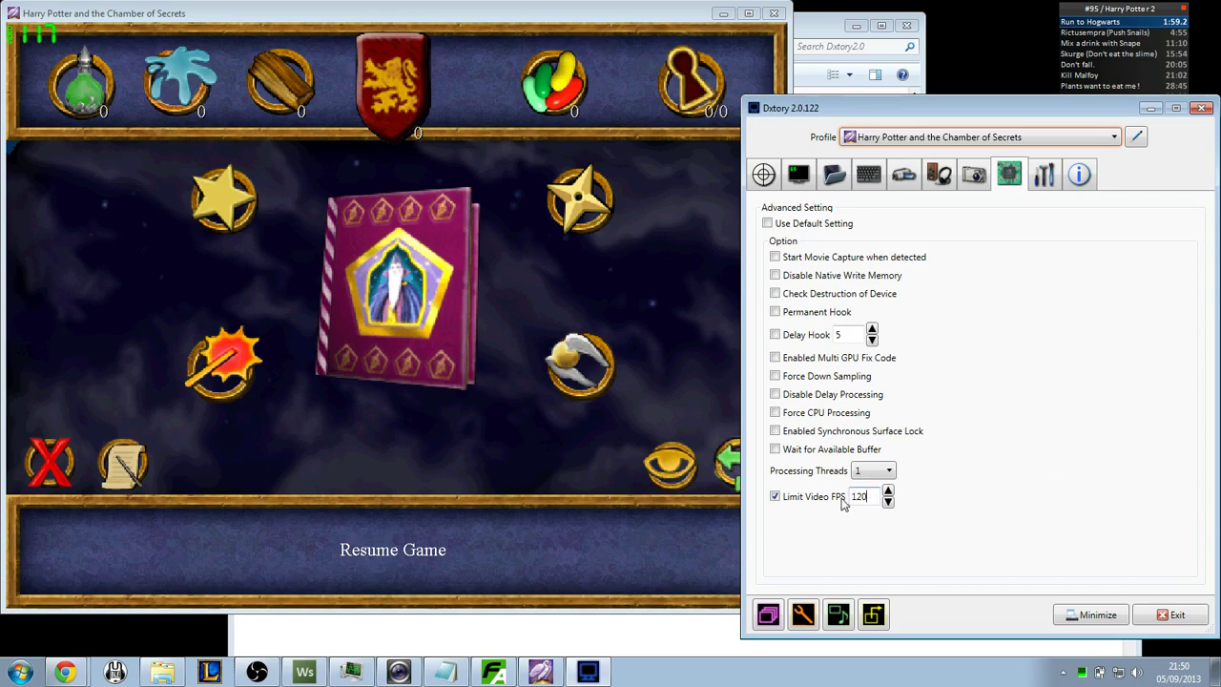
- Toggle Limit Video FPS off and on, try a 60 limit, then set it back to 120
left_click_drag(842, 504, 817, 499)
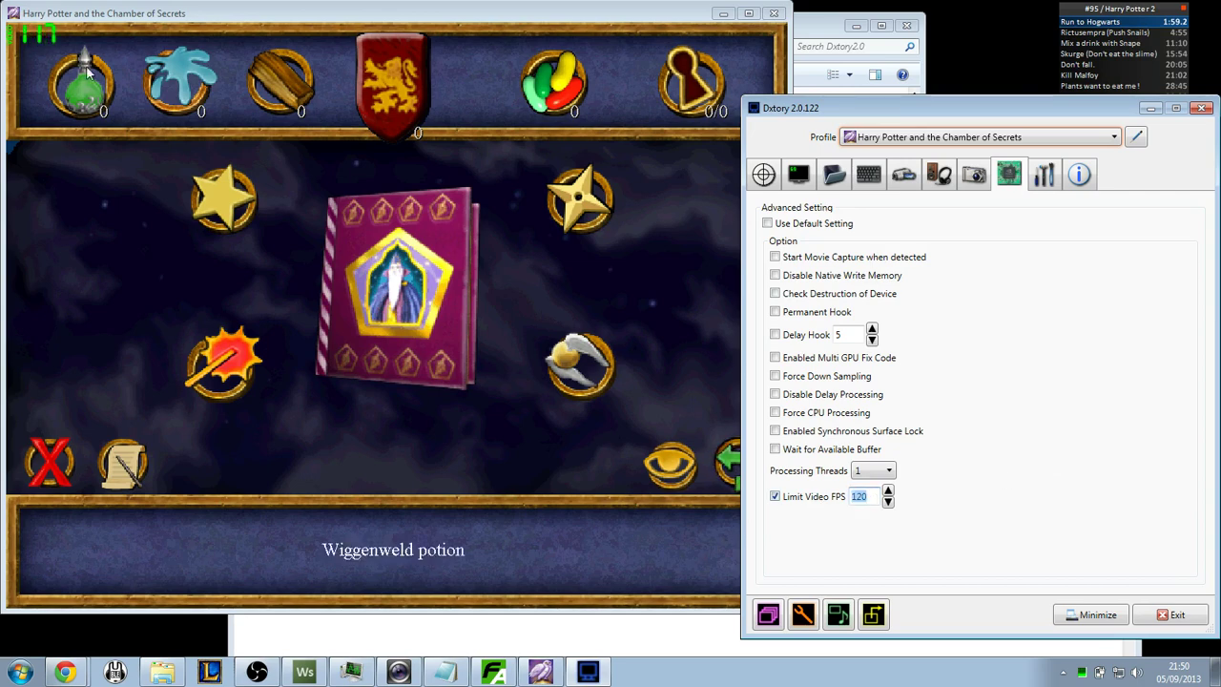
left_click(776, 497)
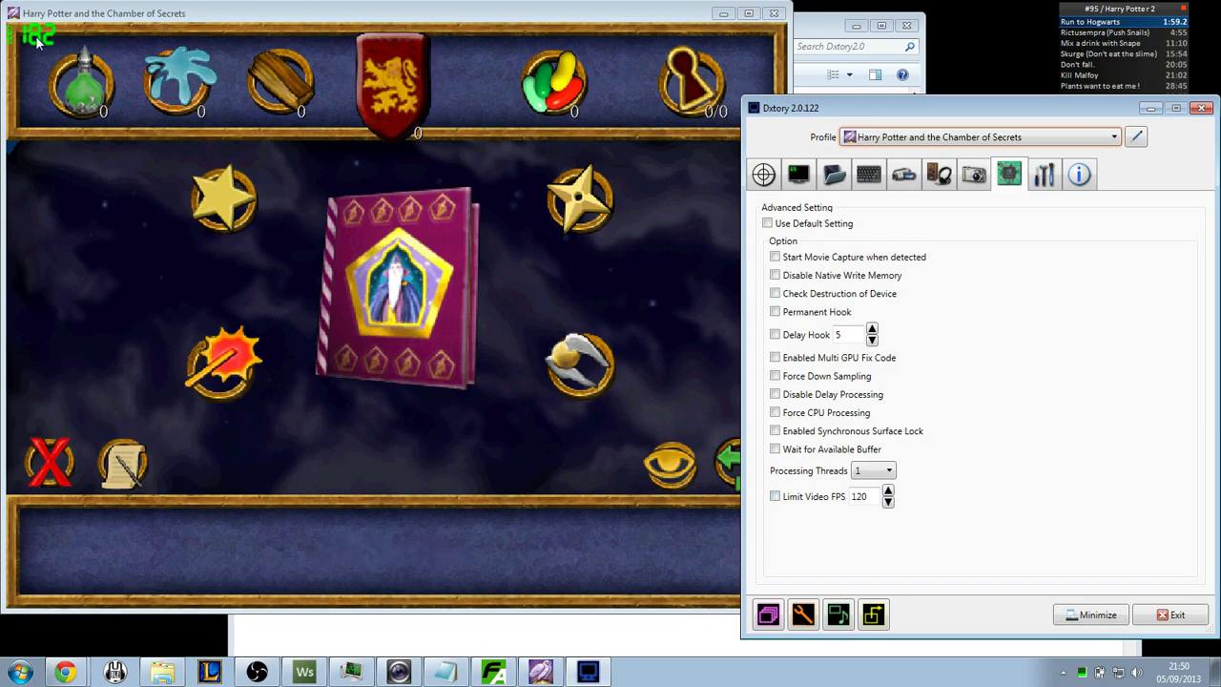
left_click(775, 497)
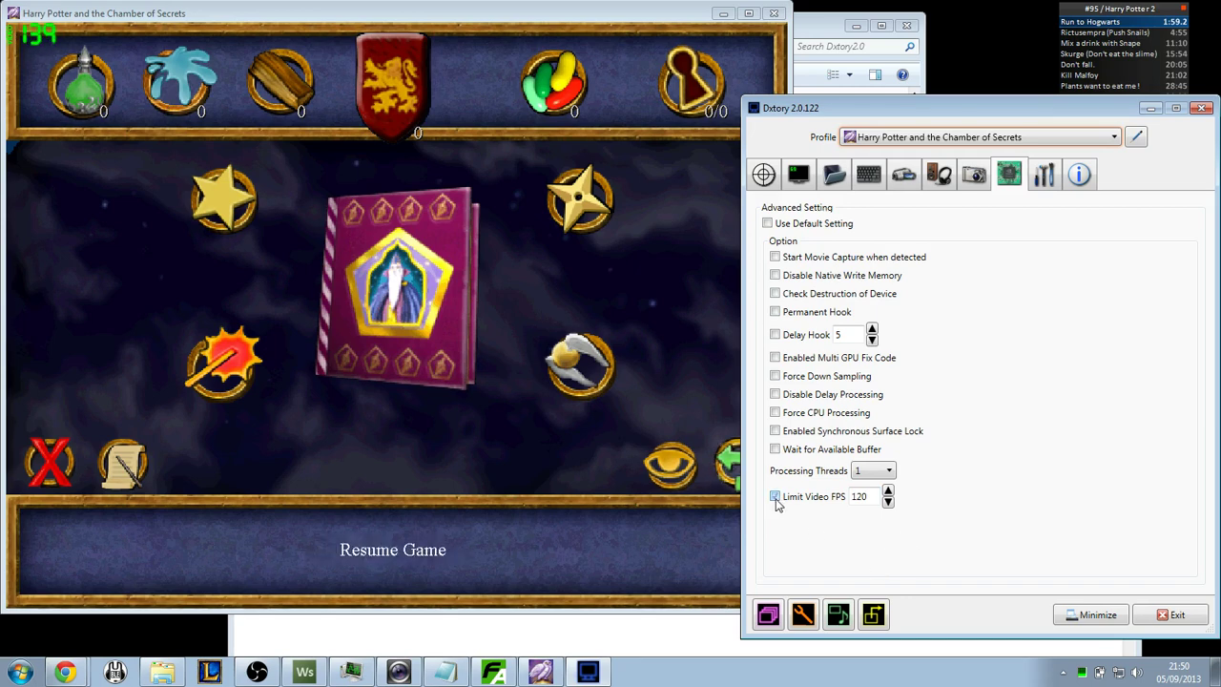
double_click(856, 497)
type("60")
key("Return")
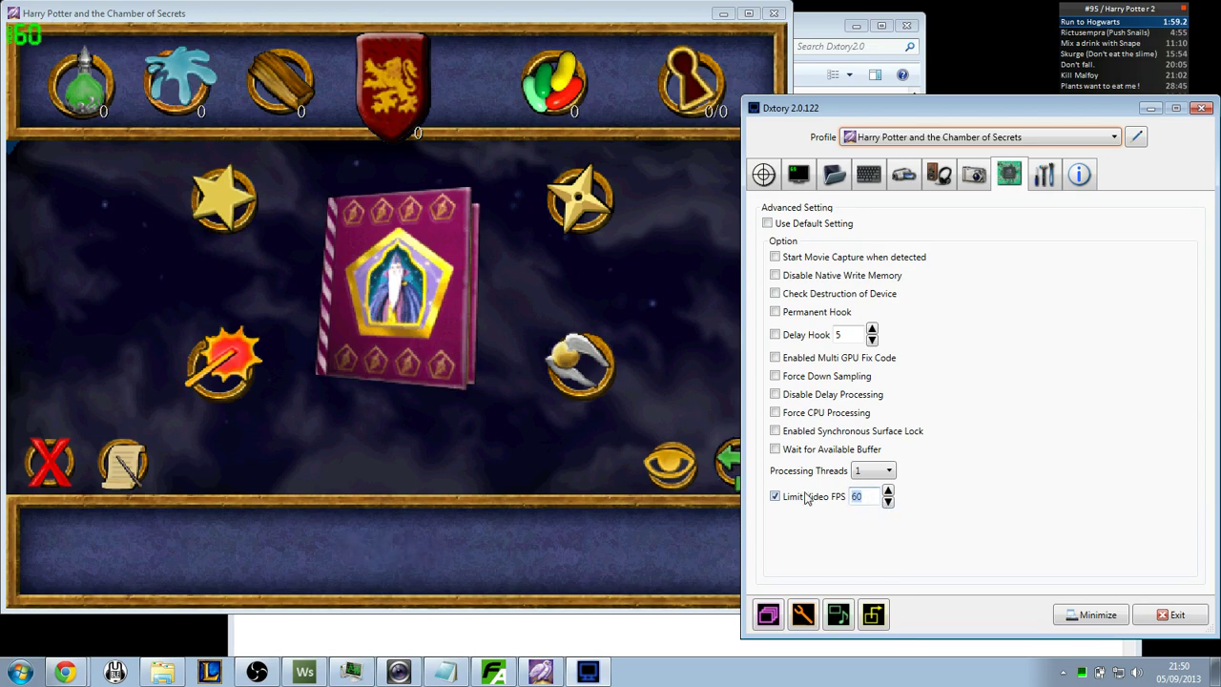
type("120")
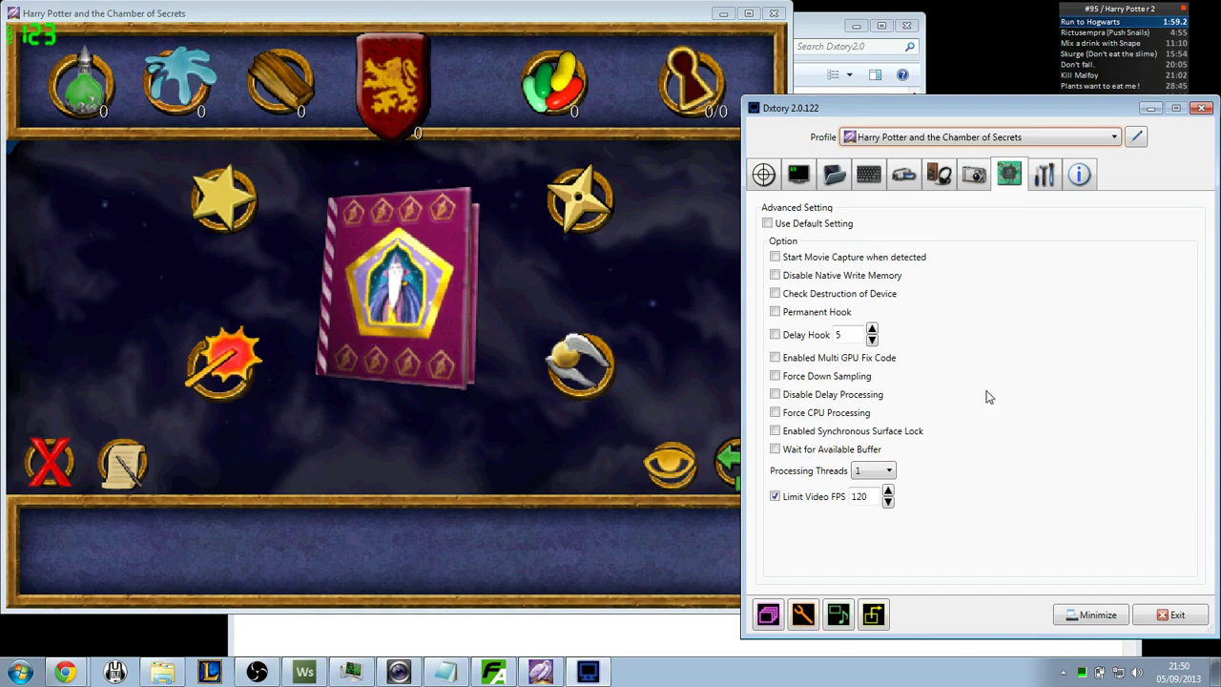
- Uncheck Video FPS on Dxtory's Overlay Setting tab, then return to the game
left_click(102, 255)
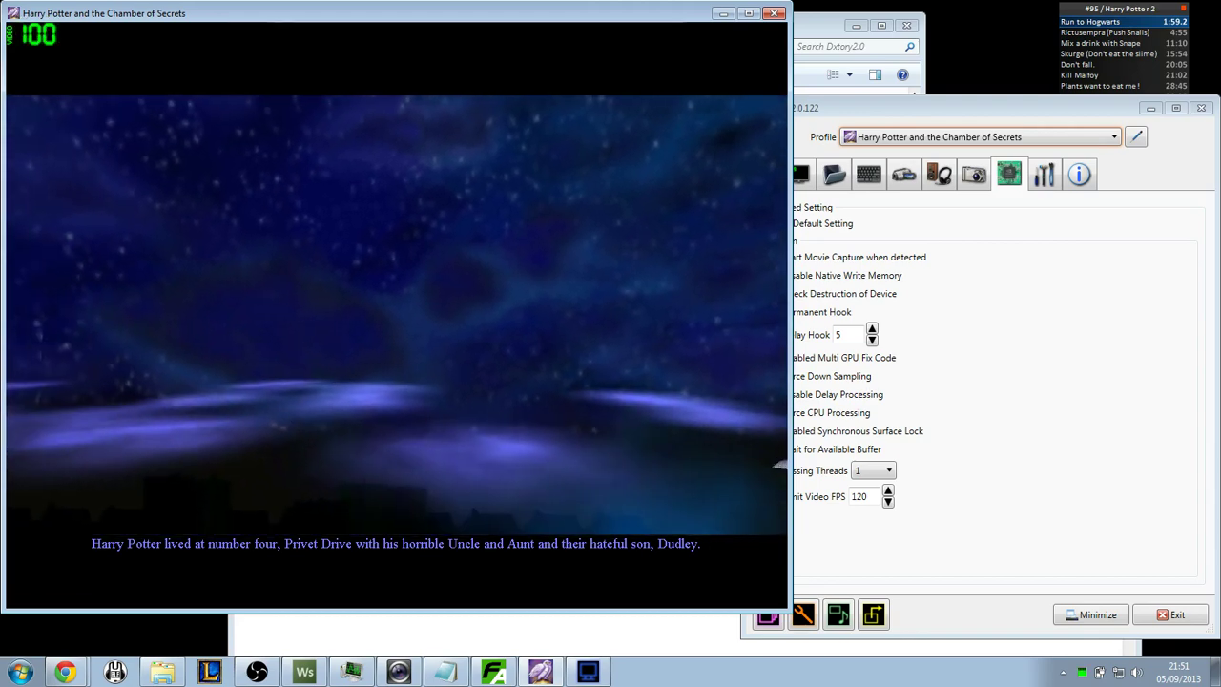
key("super")
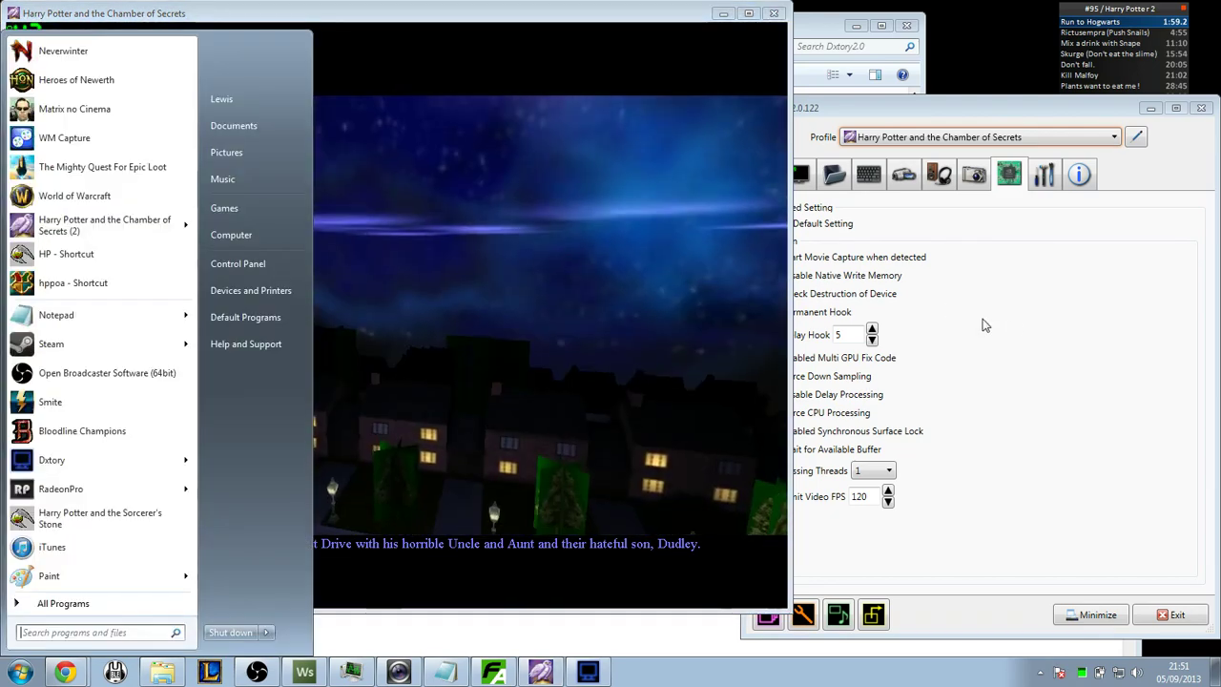
left_click(986, 325)
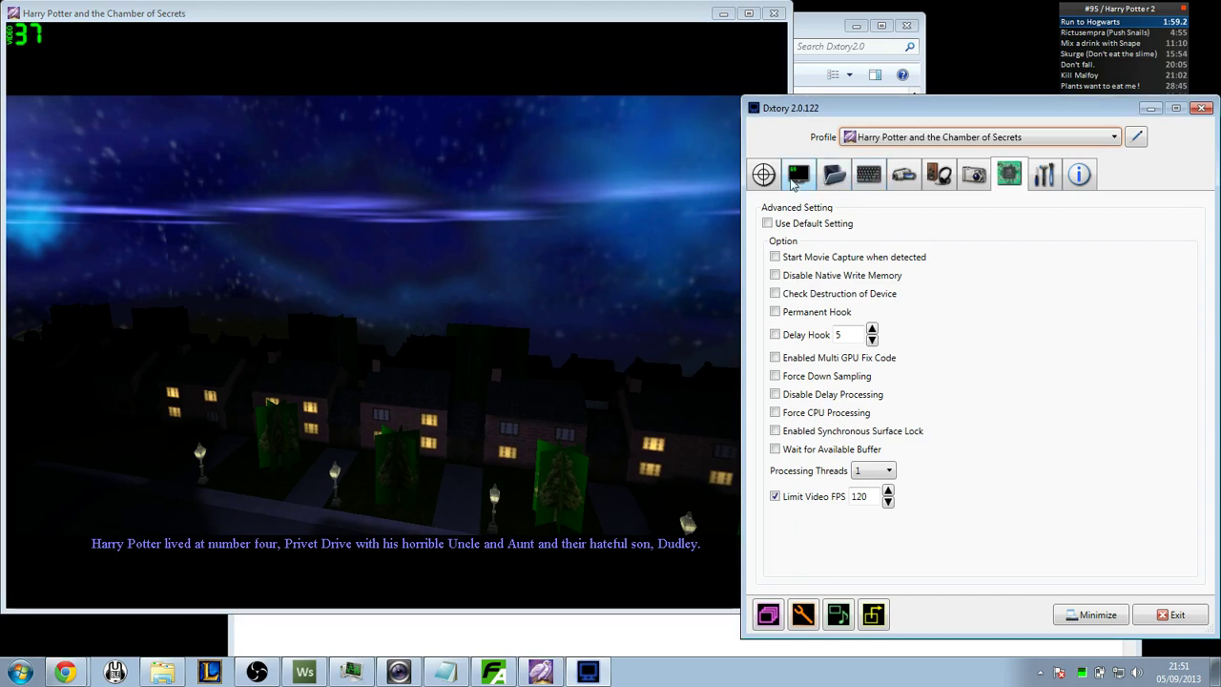
left_click(800, 175)
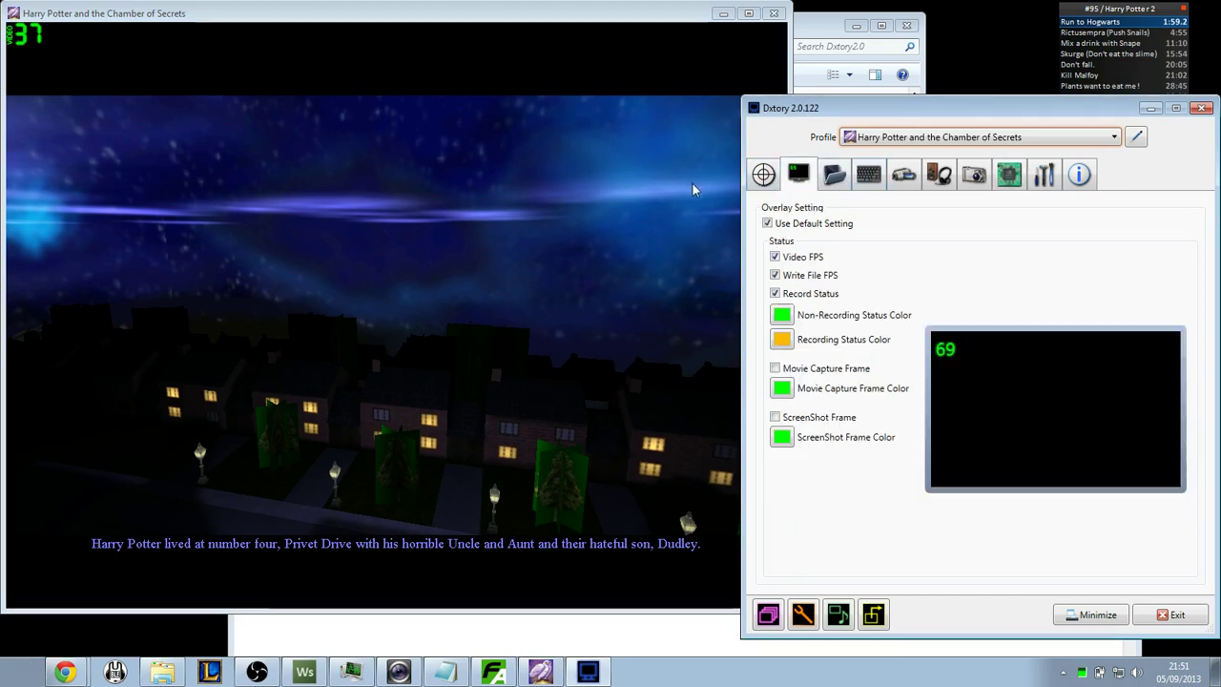
left_click(775, 256)
left_click(782, 264)
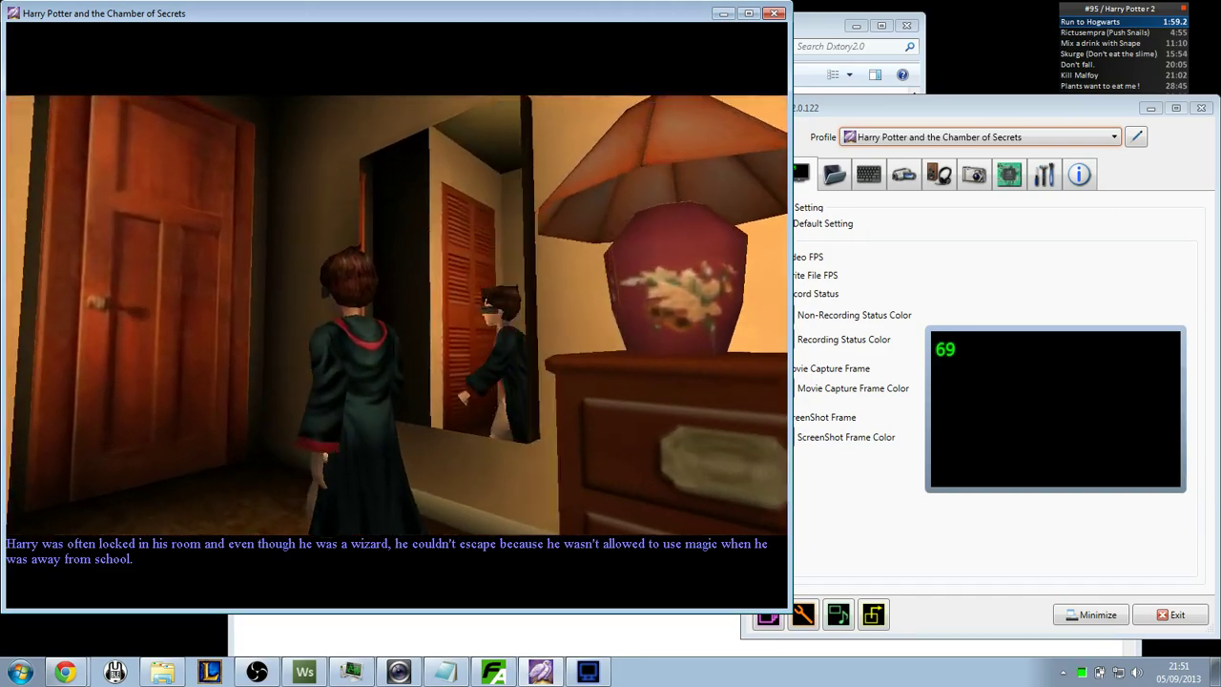
- Bring the Dxtory window back to the front on its Overlay Setting page
key("super")
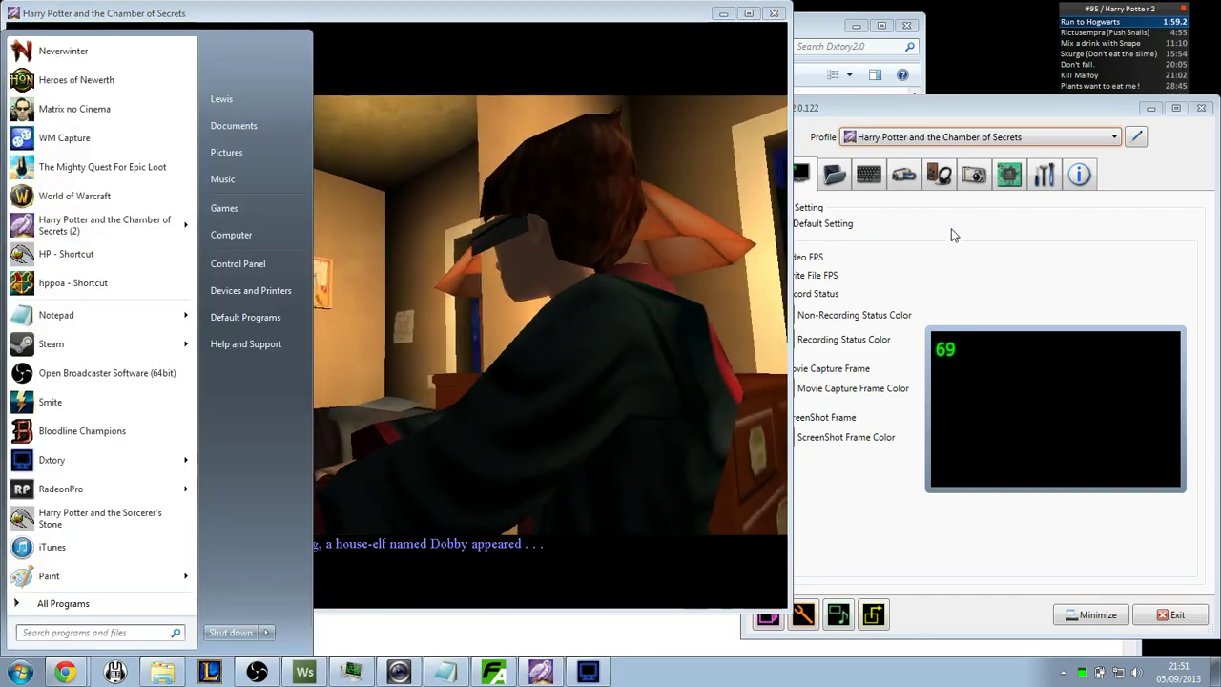
left_click(954, 241)
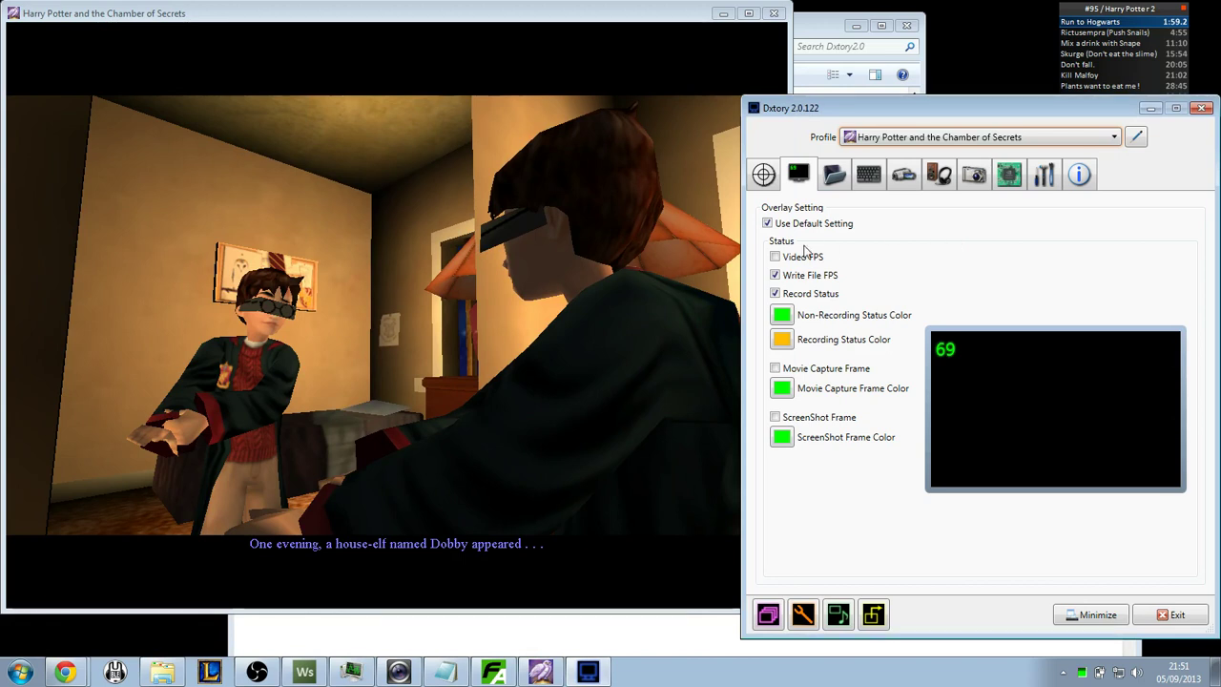